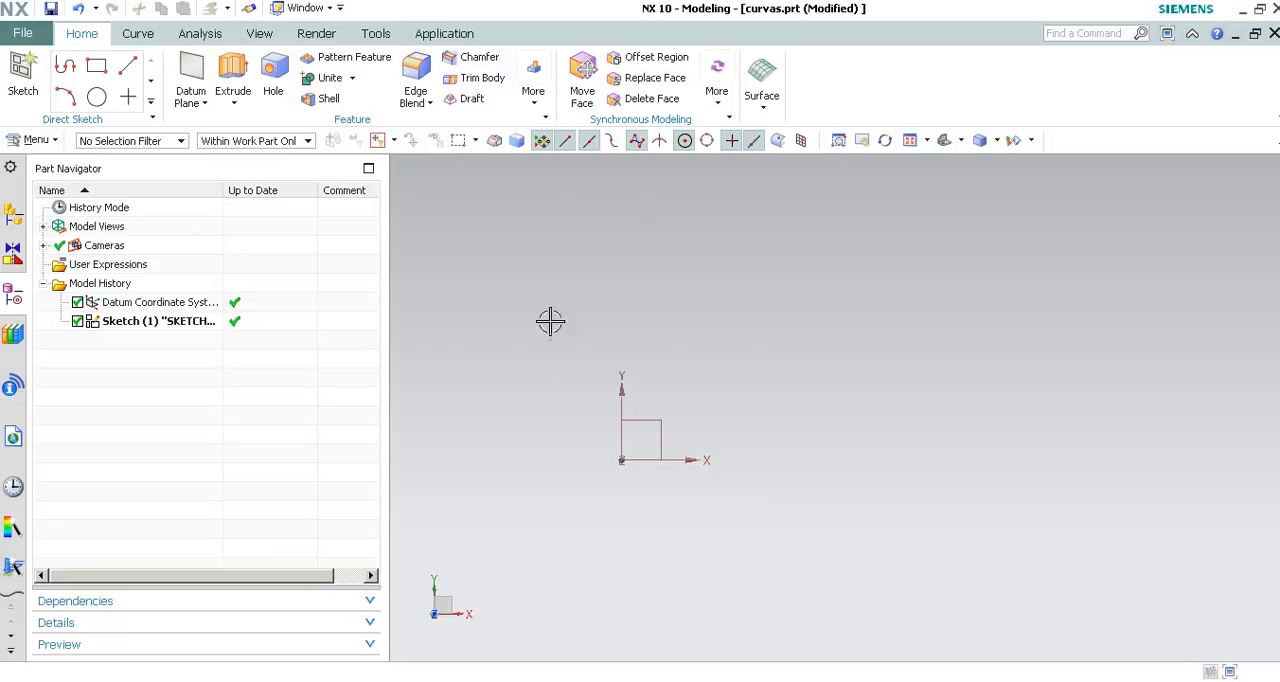
Create a sketch on the XY plane of the datum coordinate system.
click(19, 66)
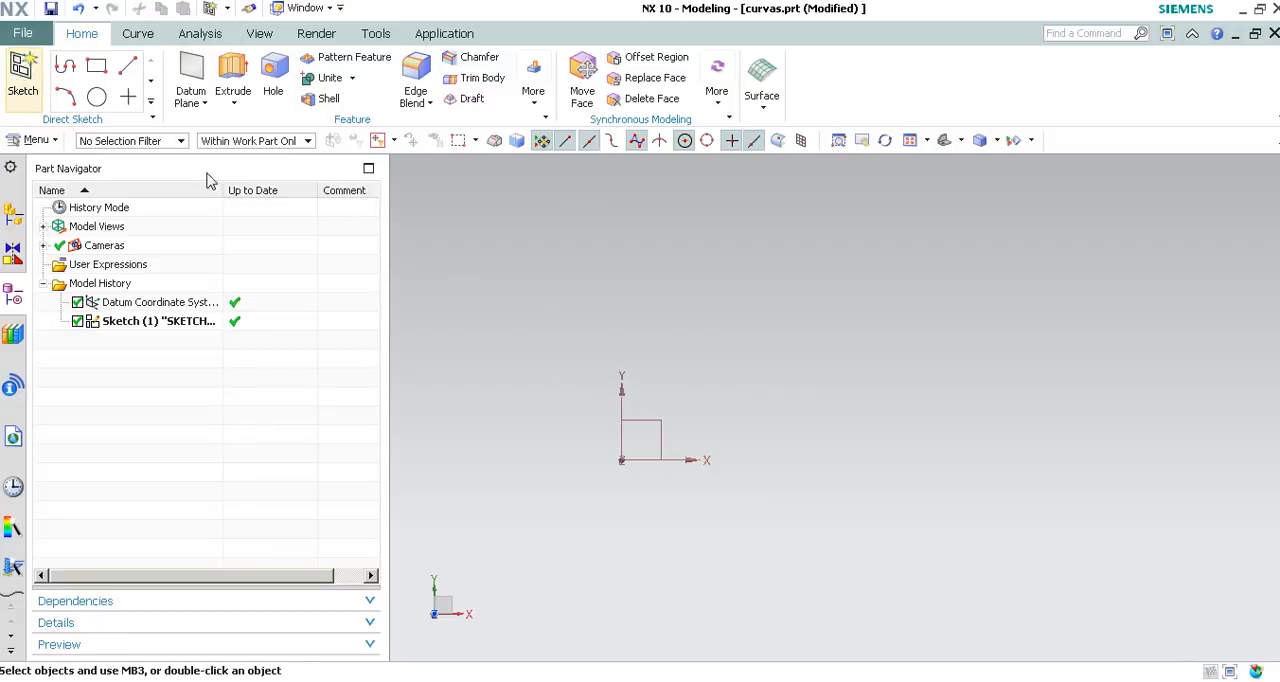
click(661, 428)
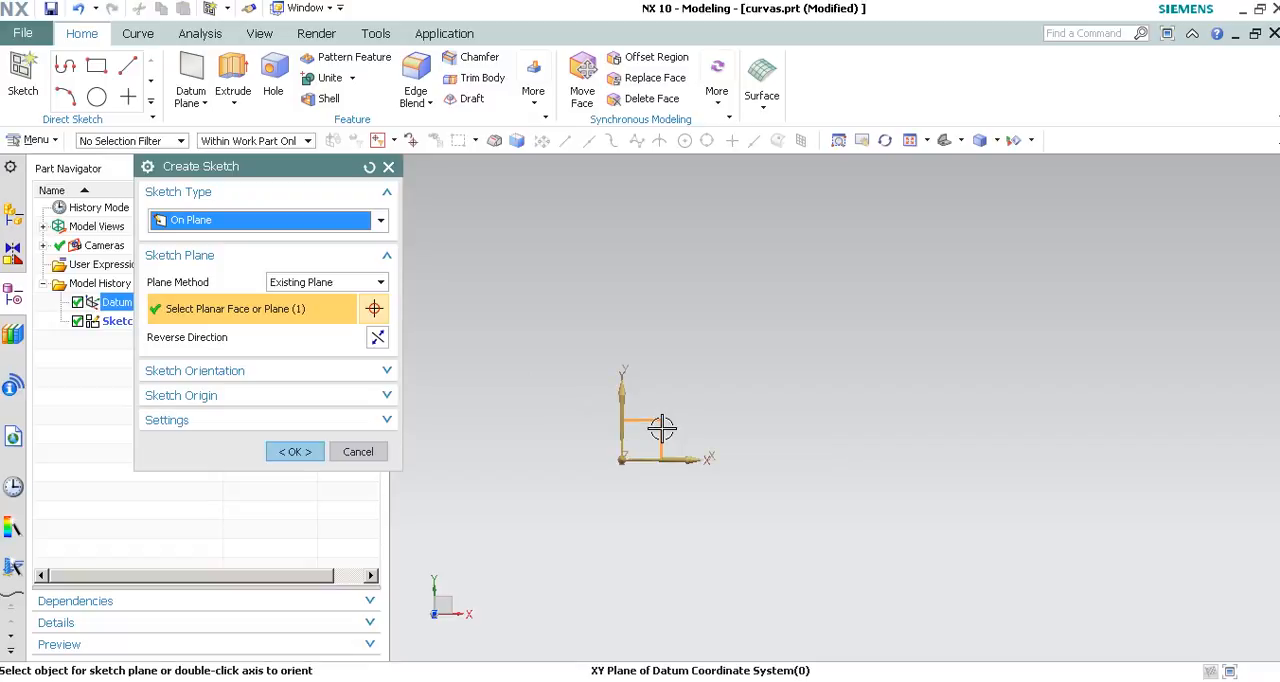
middle_click(715, 271)
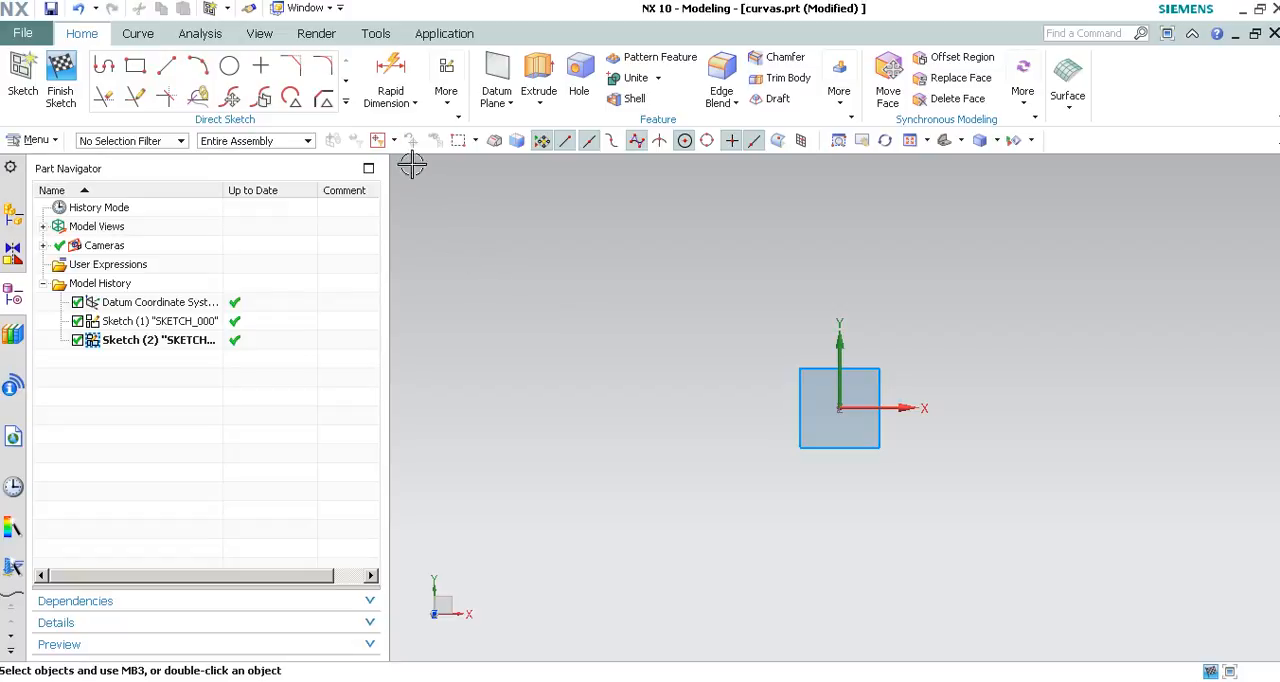
Sketch a conic beside the origin from an upper start point to a lower-left end point, with its control point at the lower right.
click(345, 102)
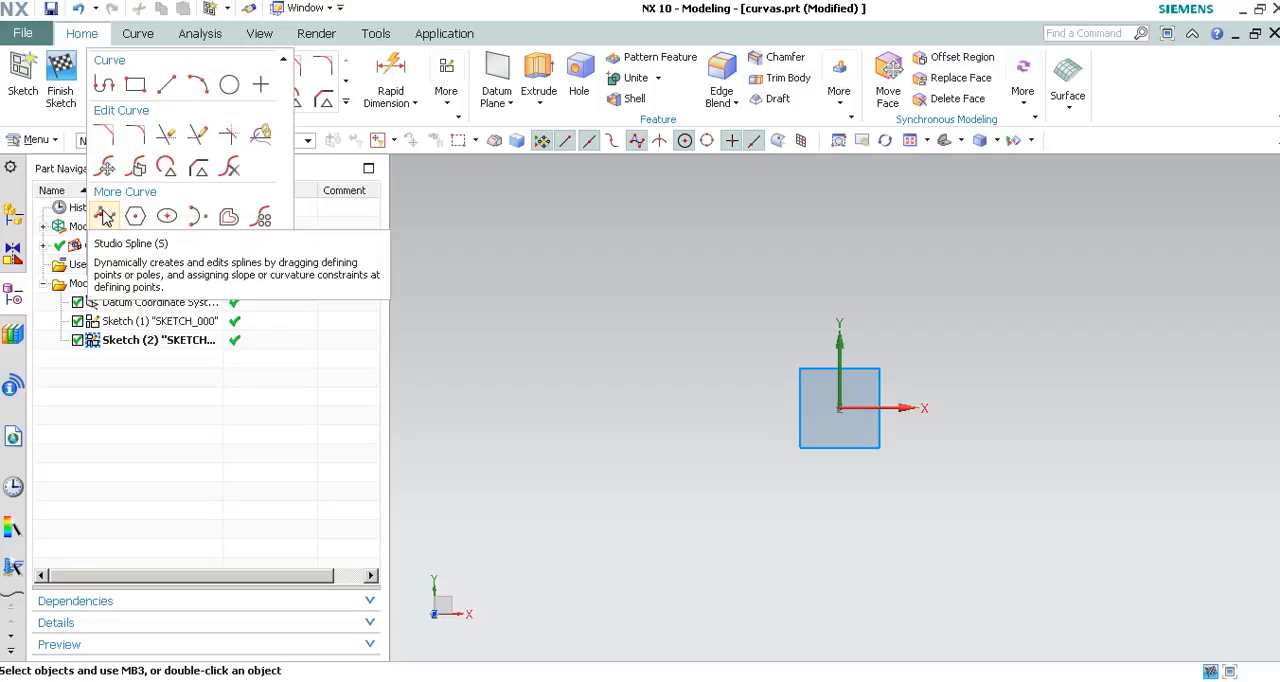
click(196, 222)
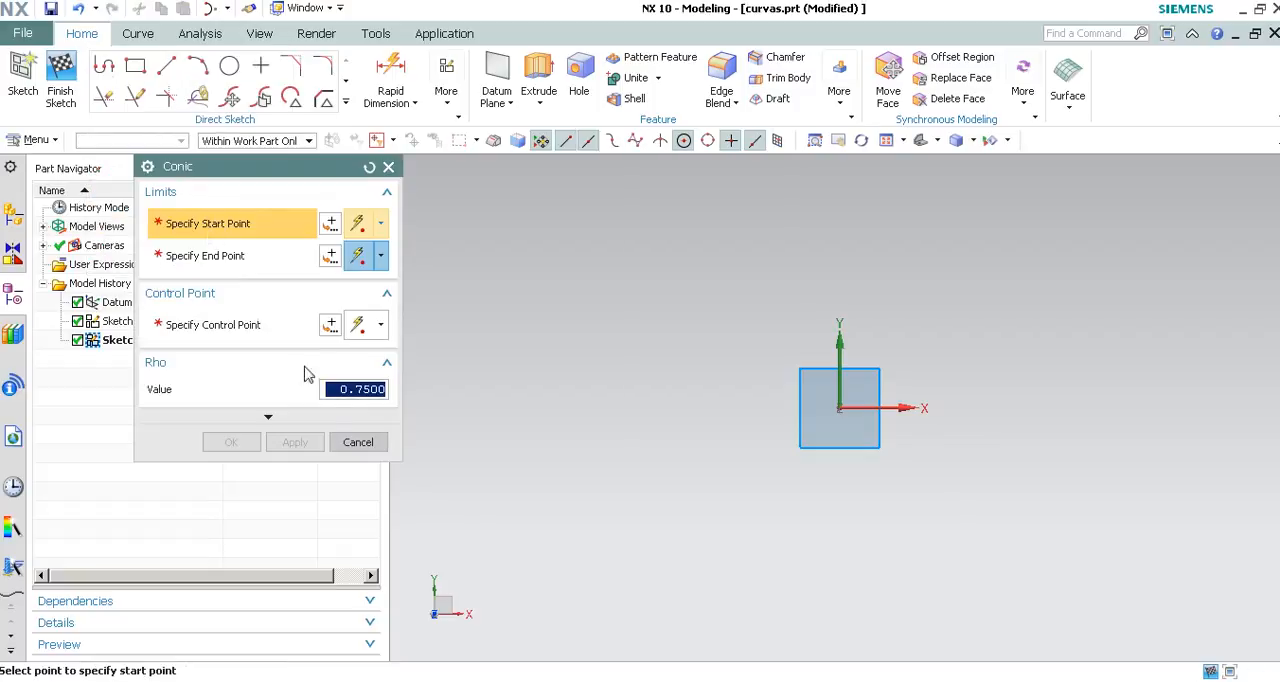
click(681, 247)
click(493, 496)
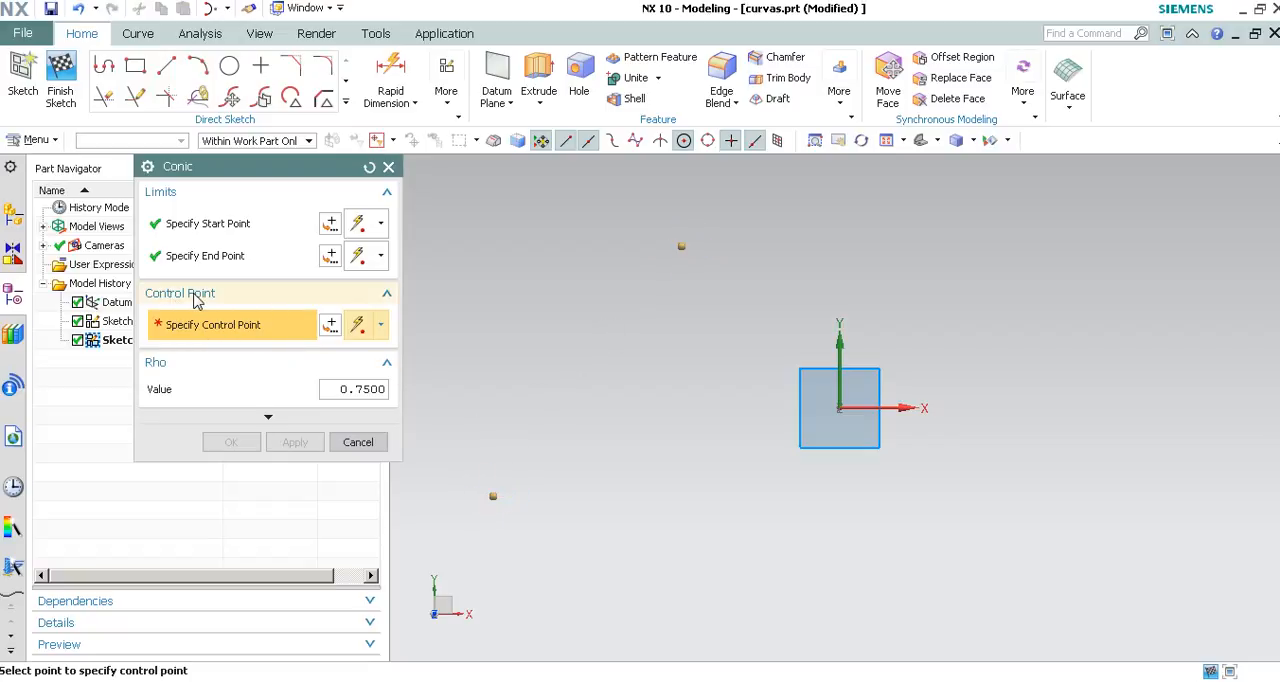
click(712, 447)
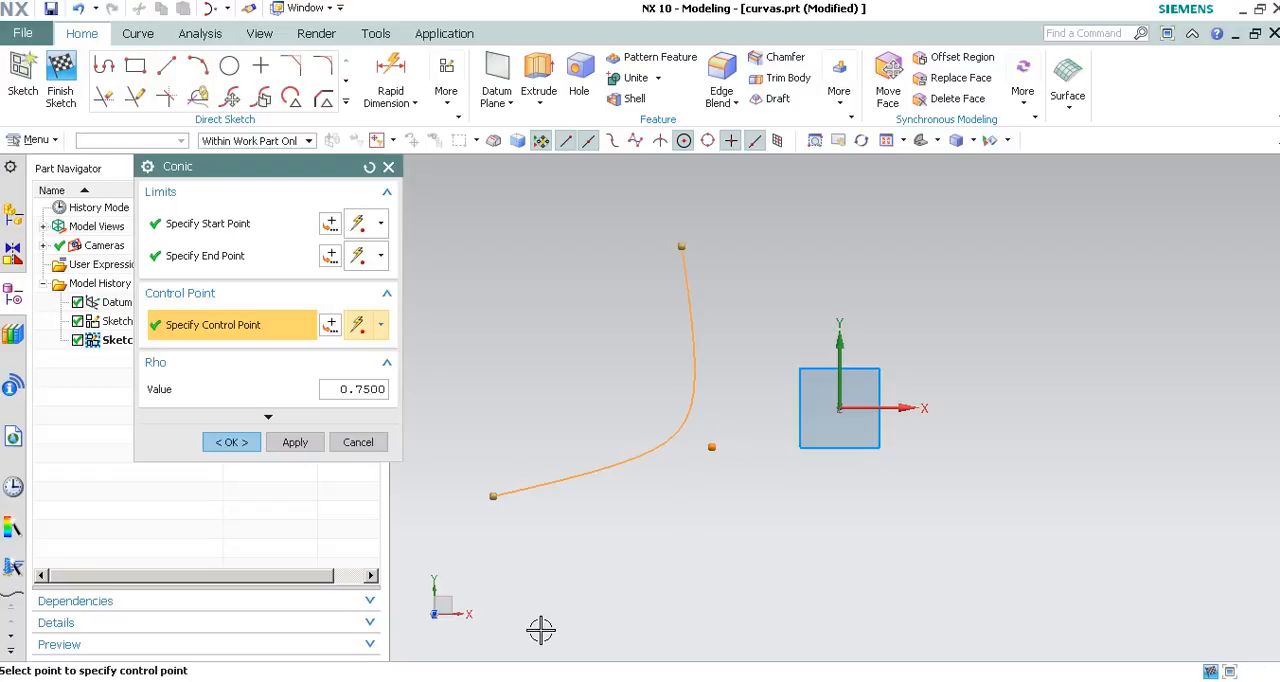
Reshape the conic by moving its end point down and outward, and its start and control points away from the origin.
mouse_move(680, 247)
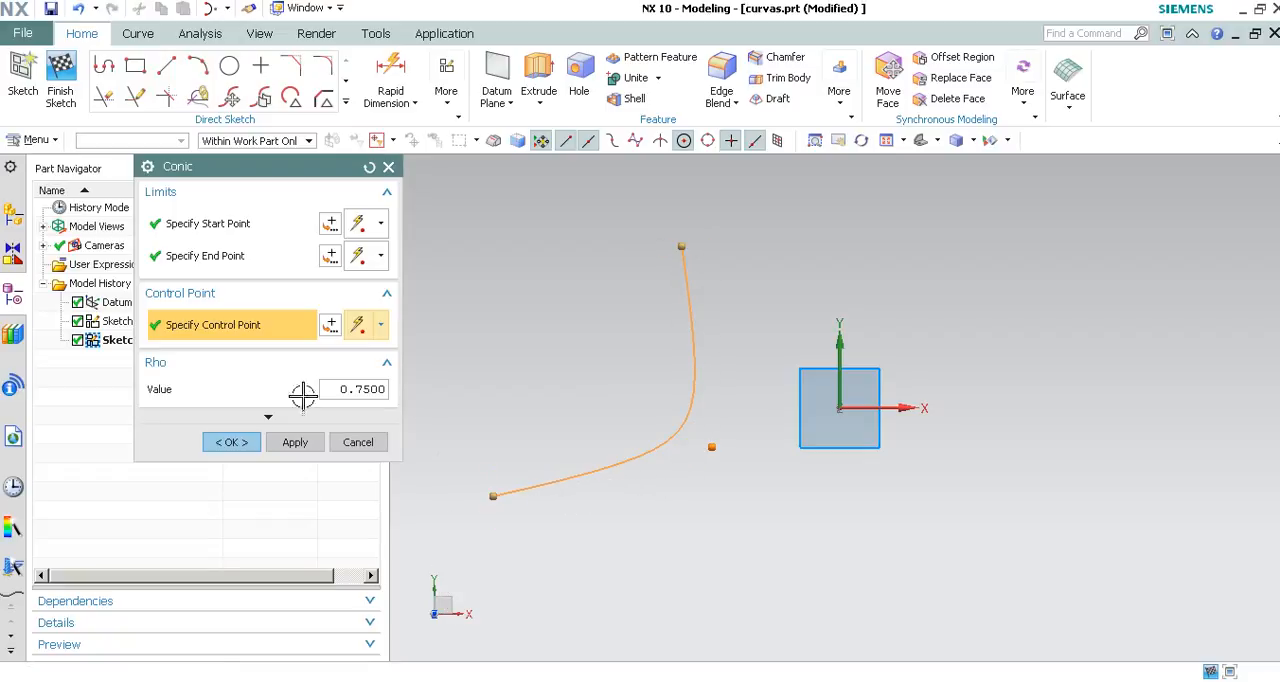
drag(490, 496, 459, 527)
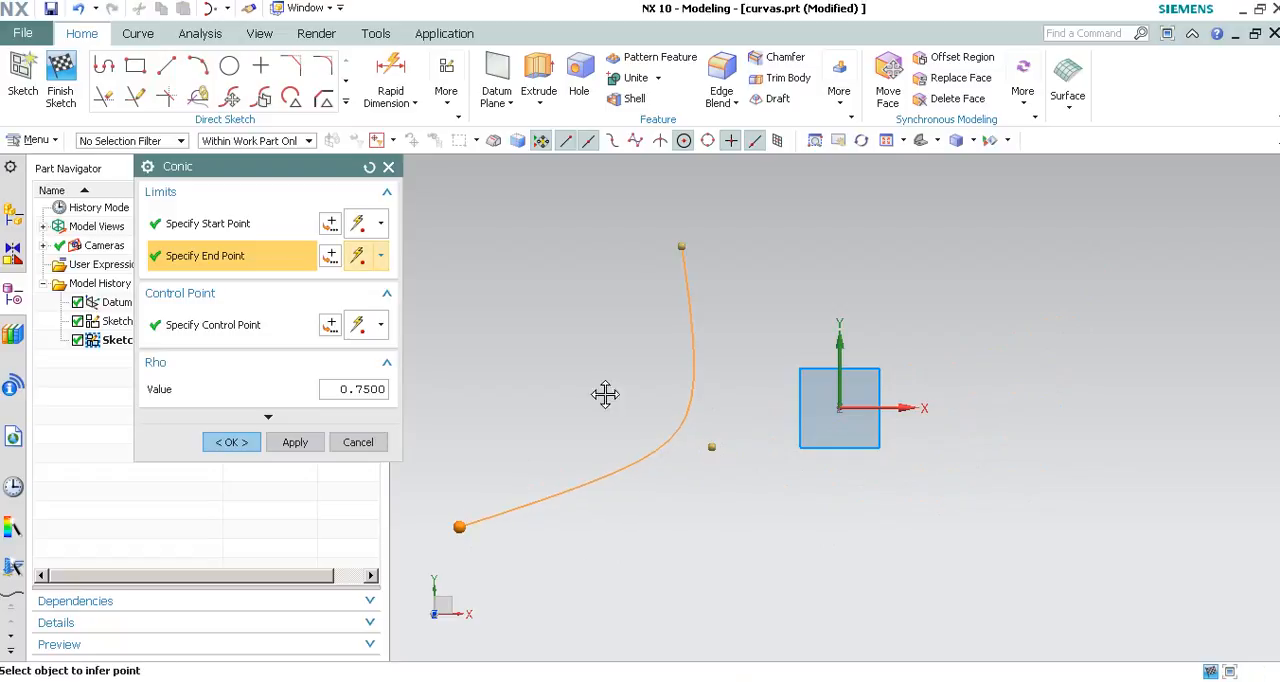
drag(681, 246, 548, 236)
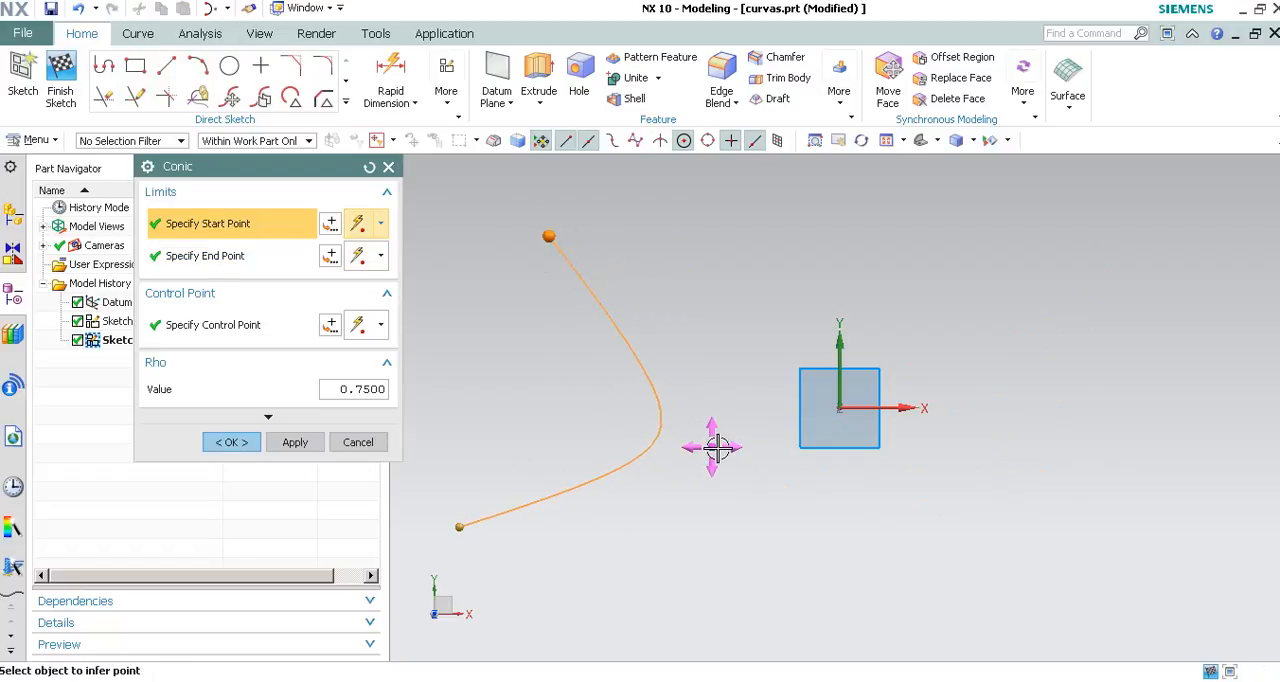
drag(710, 447, 653, 452)
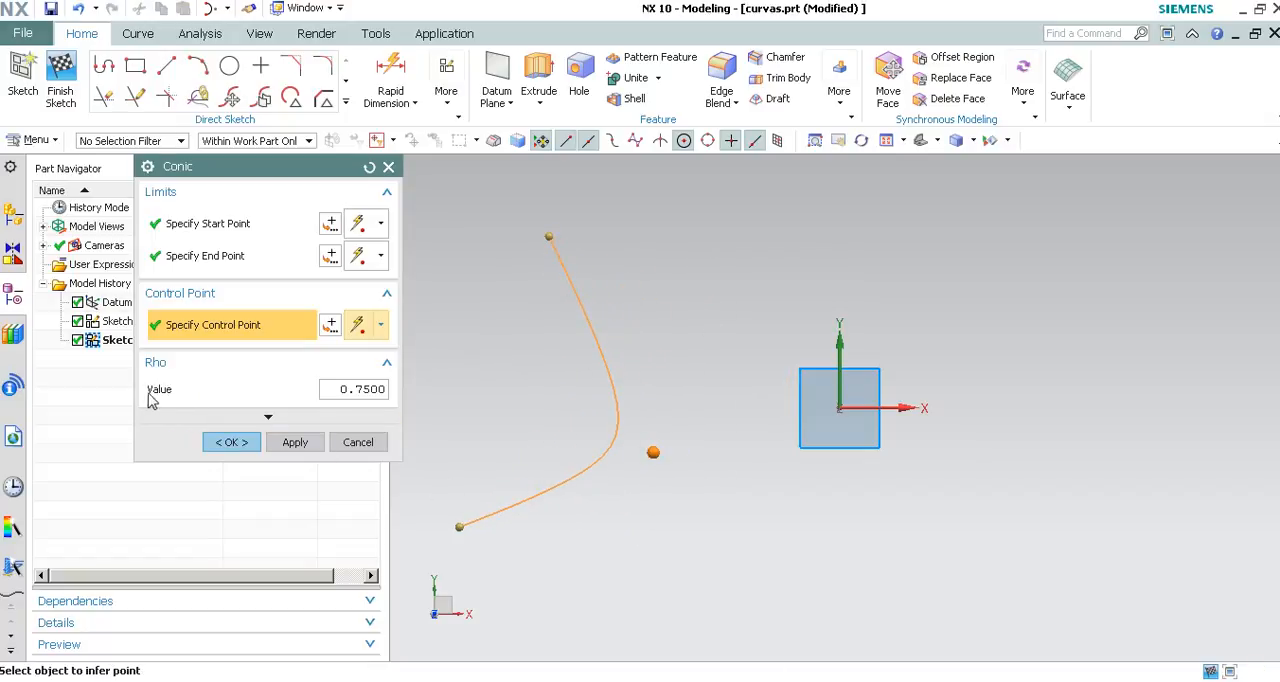
Set the conic's Rho value to 0.5 and shift its control point slightly down and away from the Y axis.
double_click(360, 392)
text(.5)
key(Return)
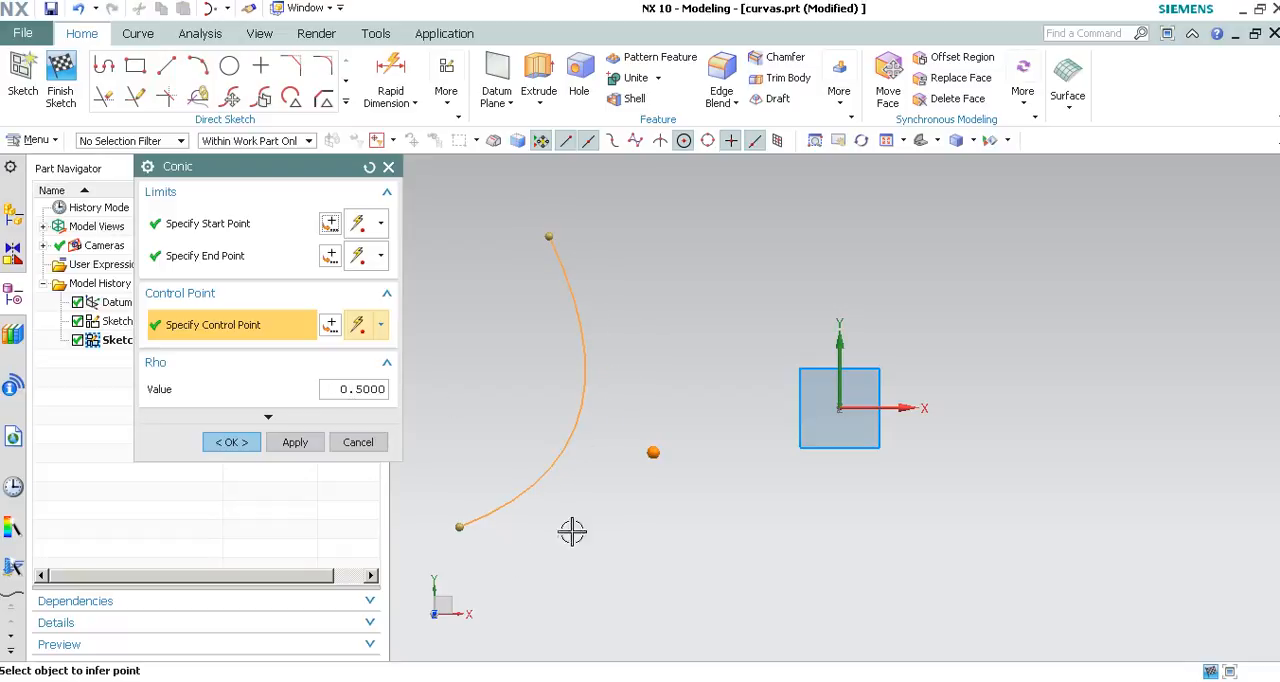
drag(652, 455, 630, 489)
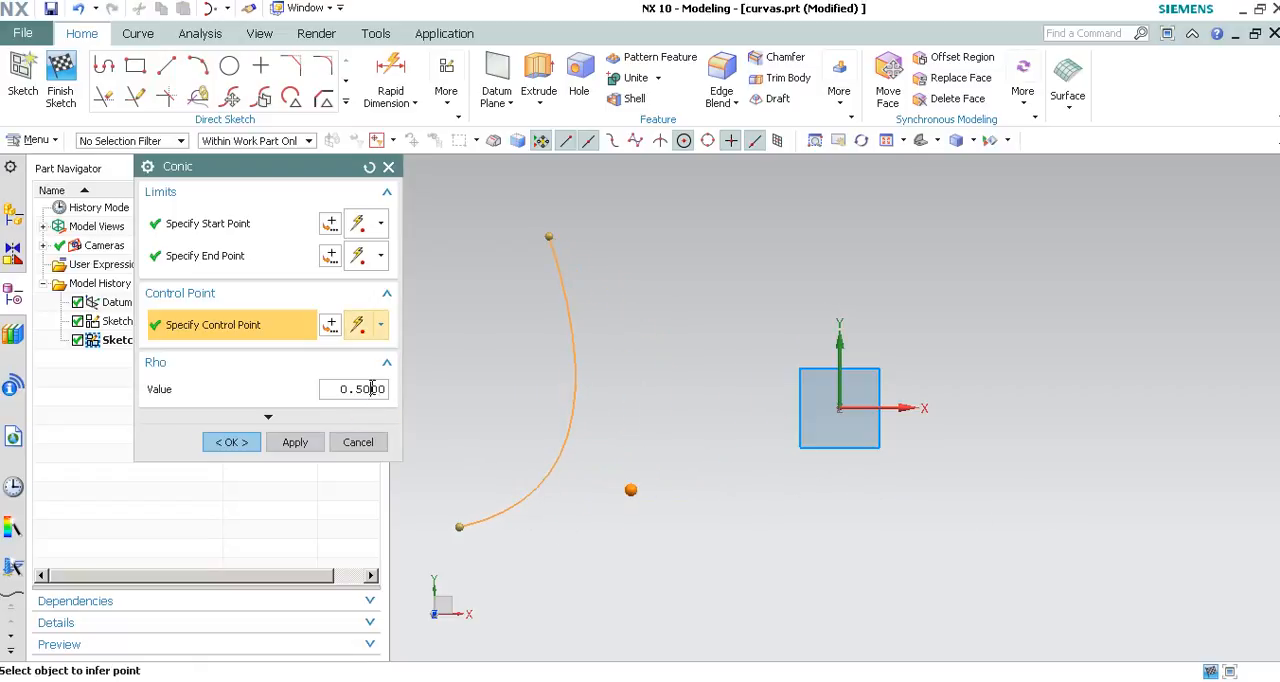
Set the conic's Rho value to 0.25, then move its control point below the origin and its start point closer to the Y axis.
double_click(372, 388)
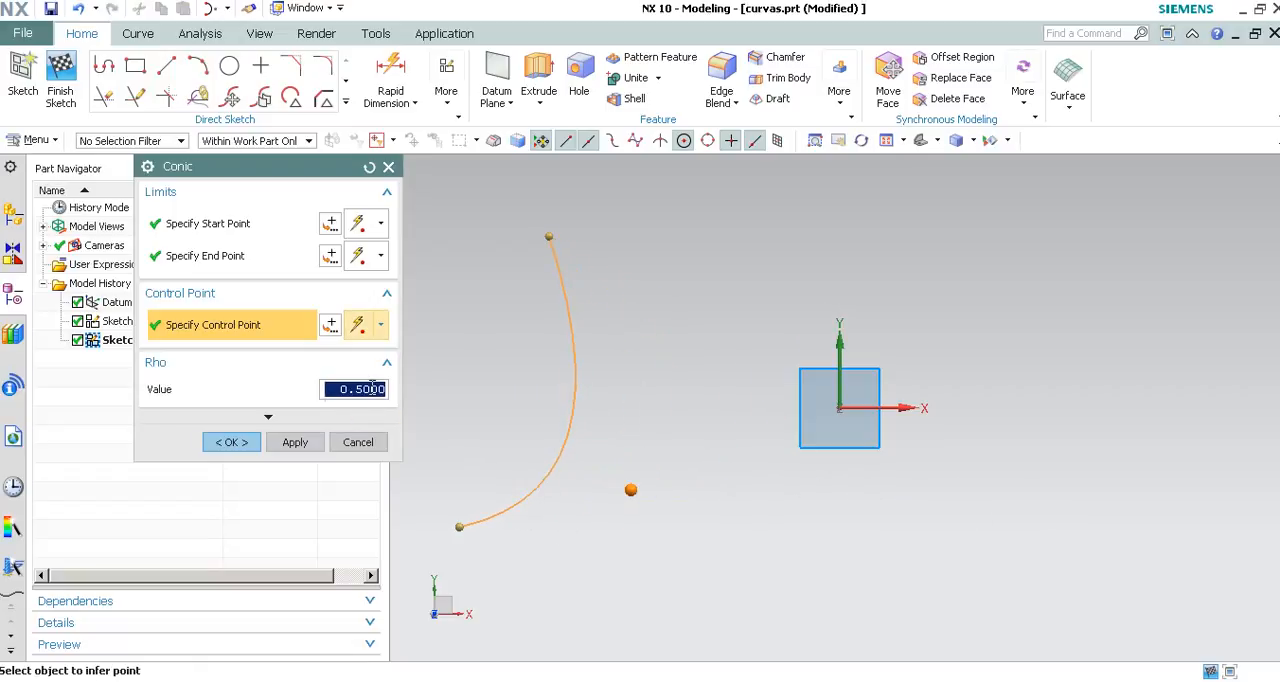
text(.25)
key(Return)
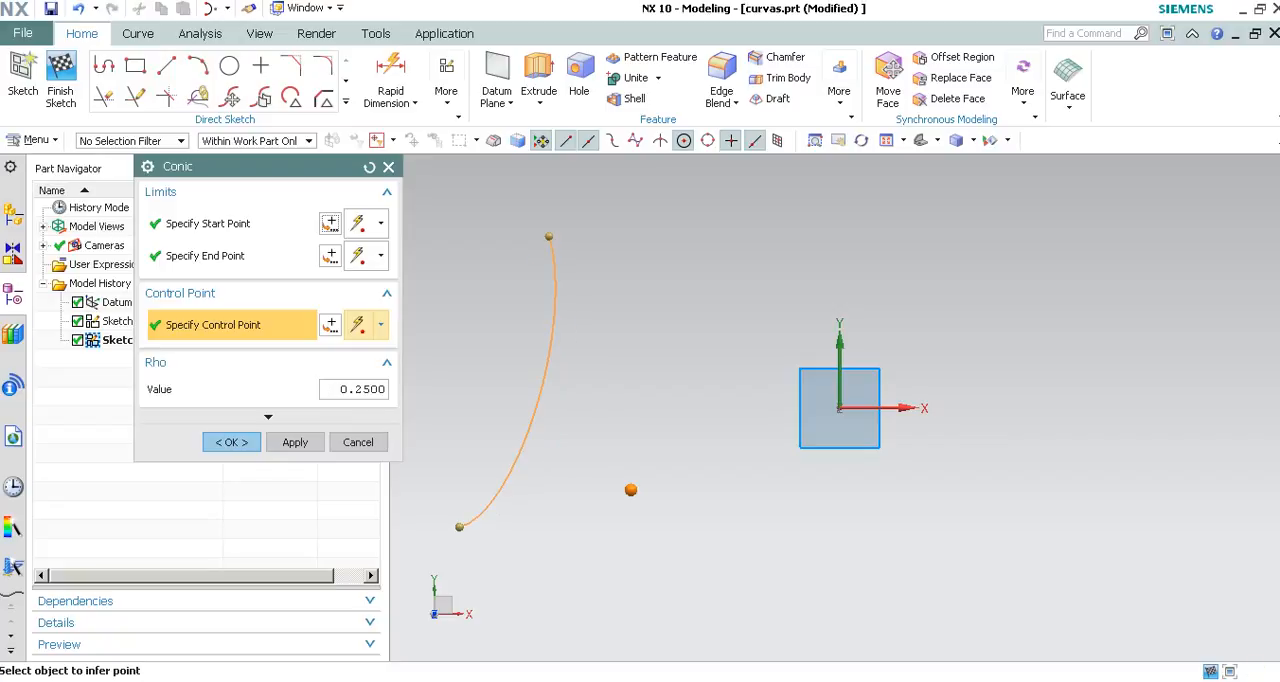
drag(630, 494, 847, 497)
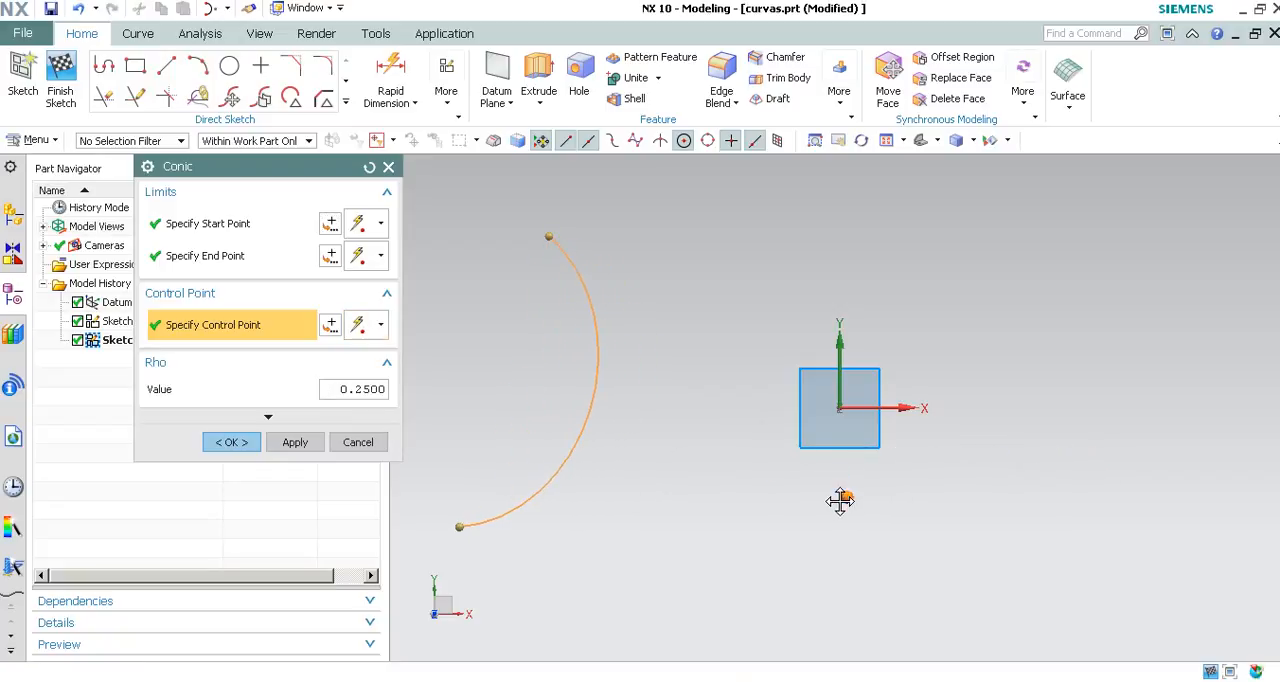
drag(548, 236, 660, 258)
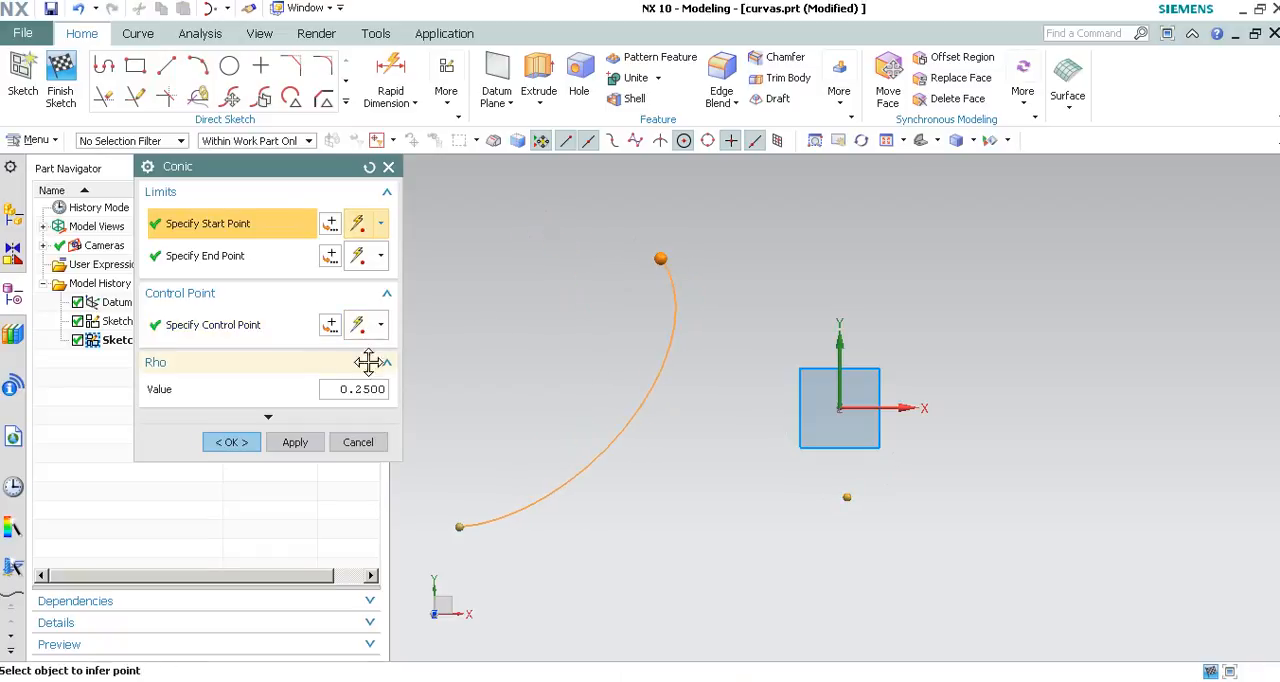
Set the conic's Rho value to 0.8.
double_click(375, 389)
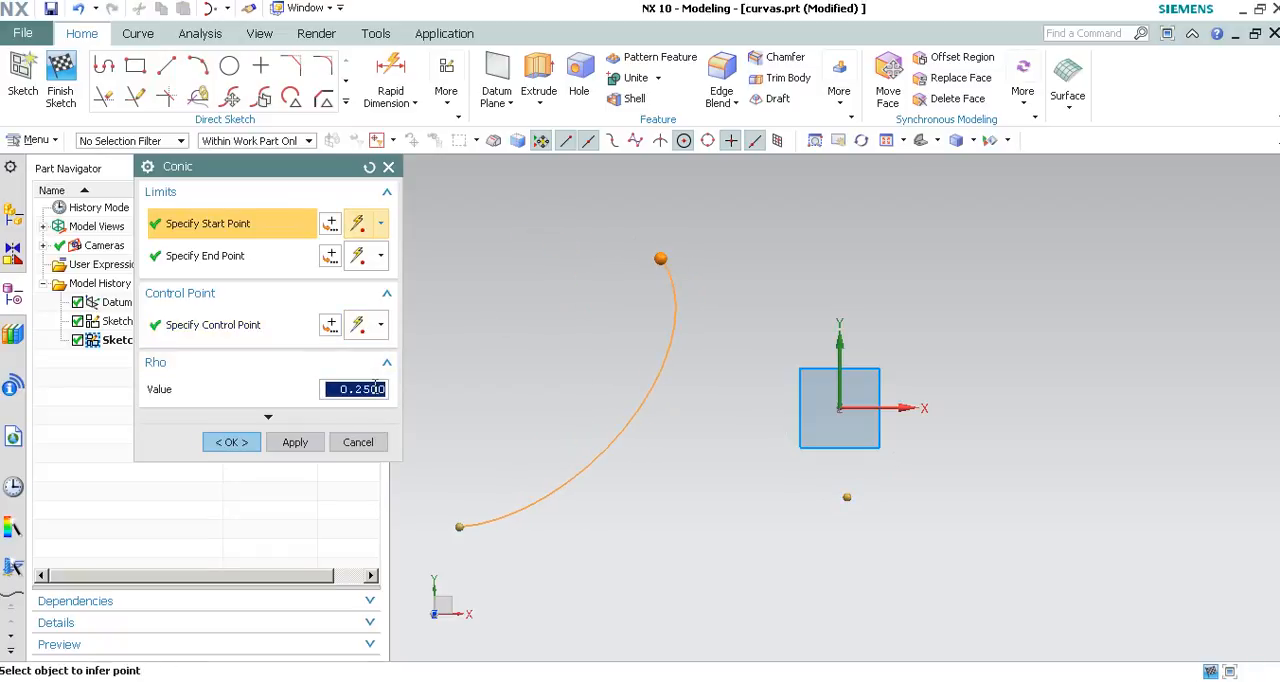
text(.8)
key(Return)
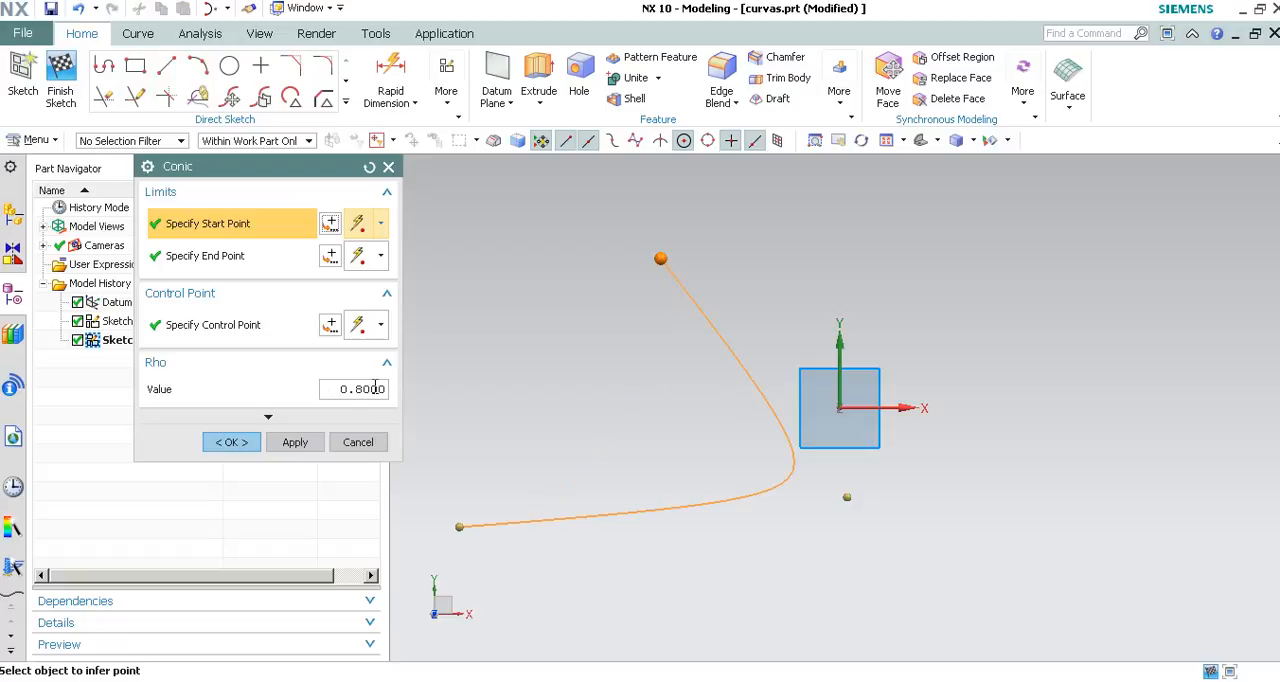
Try several control point positions, place it about 105 left of and 45 below the origin, and create the conic.
drag(845, 496, 645, 475)
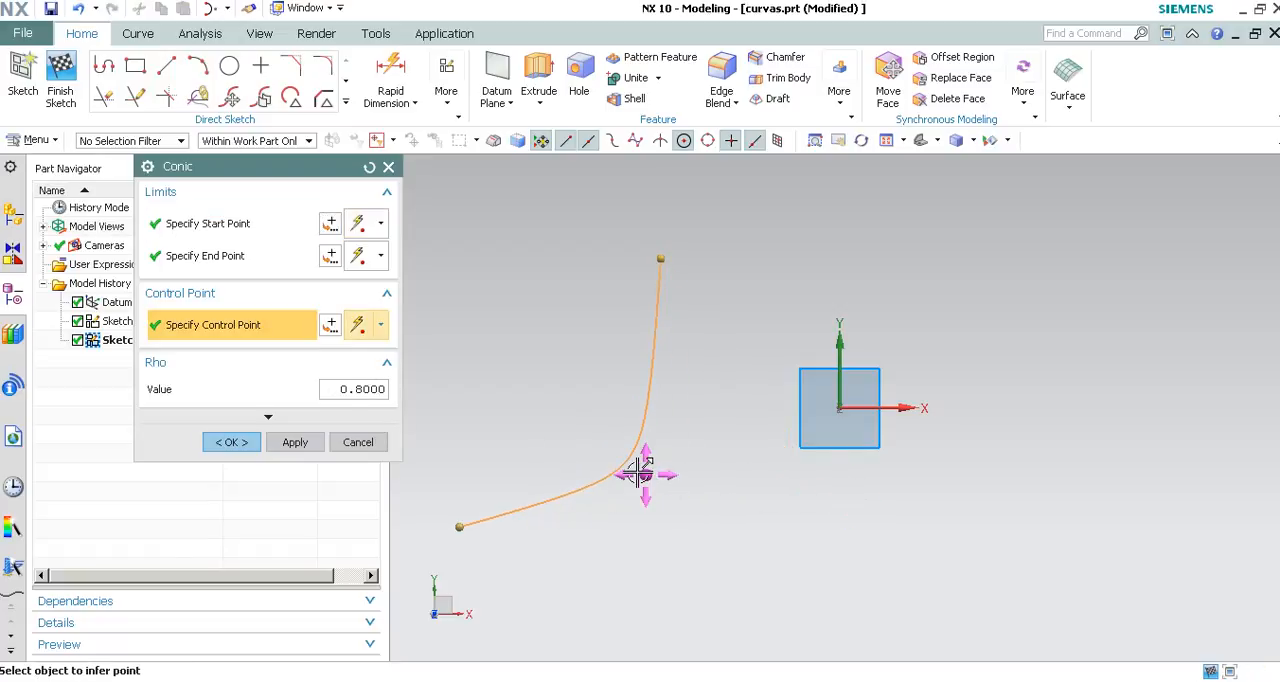
drag(645, 474, 1033, 578)
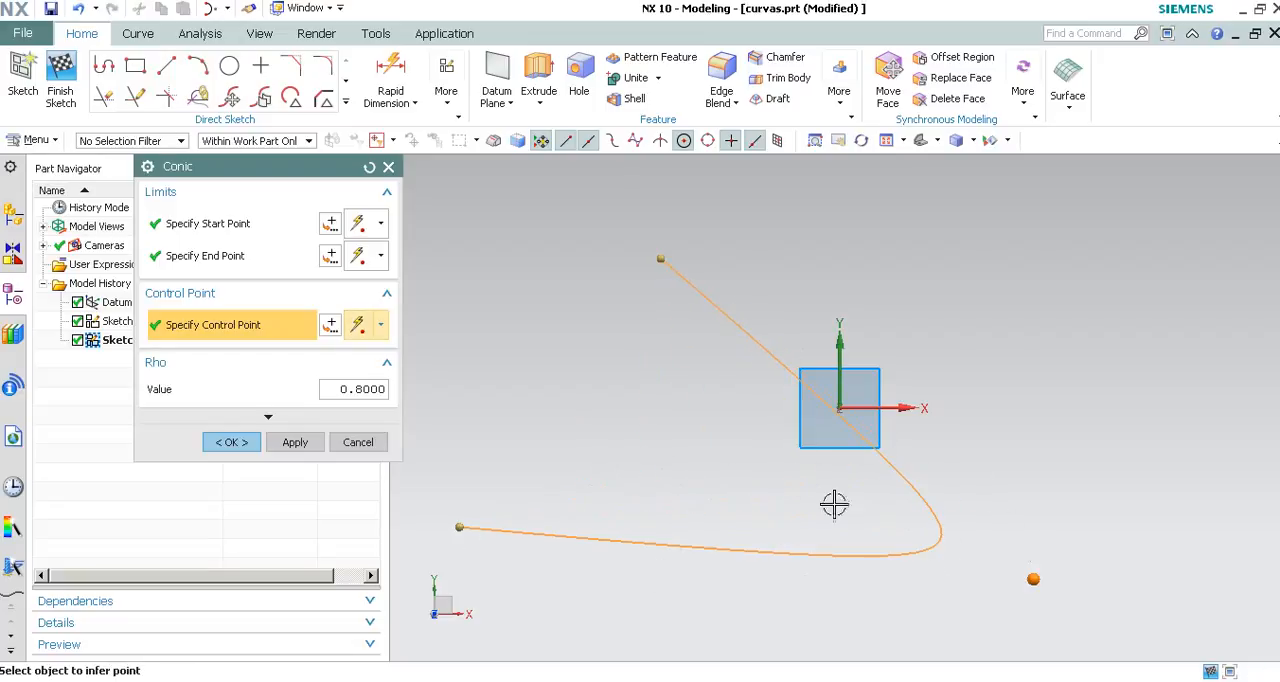
click(683, 472)
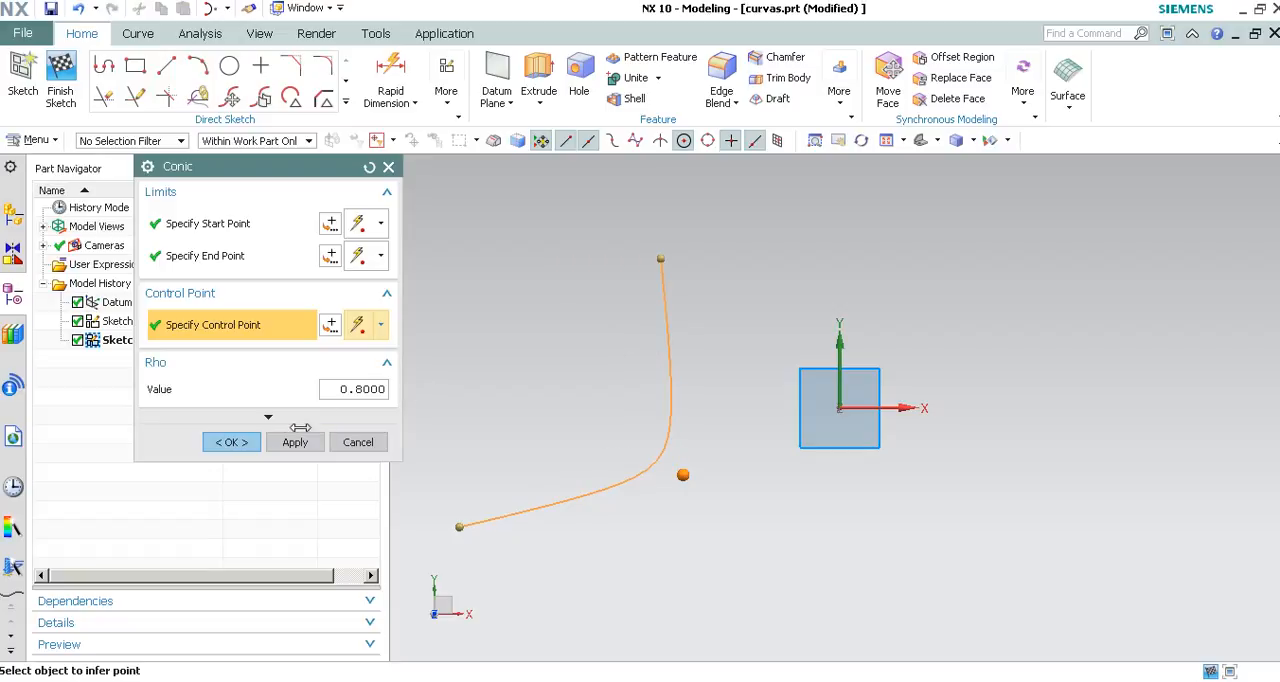
middle_click(597, 295)
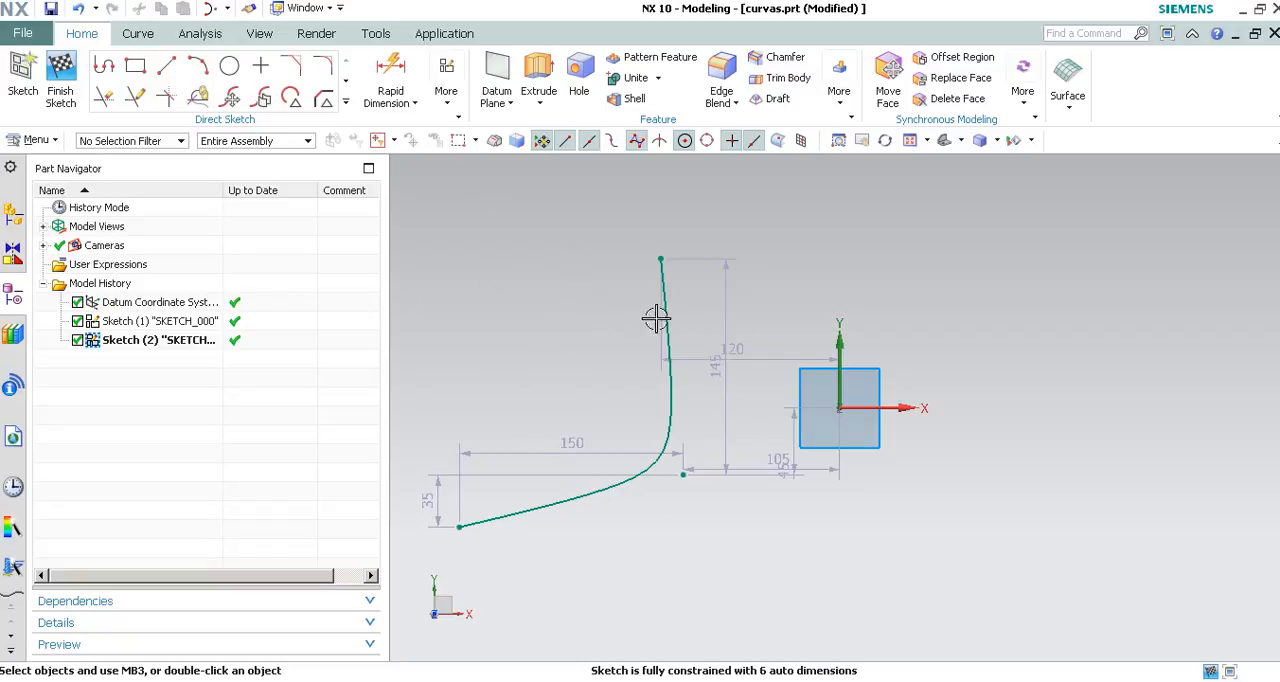
Turn off Continuous Auto Dimensioning and delete the conic curve from the sketch.
click(450, 108)
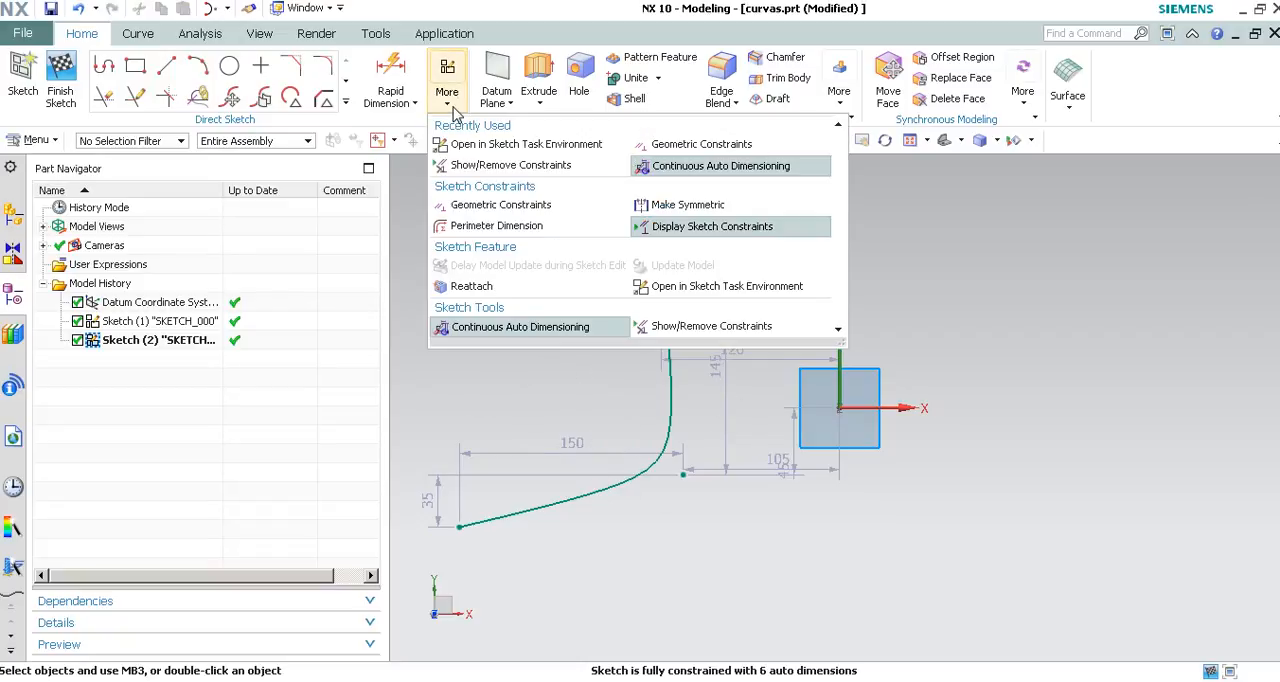
click(513, 327)
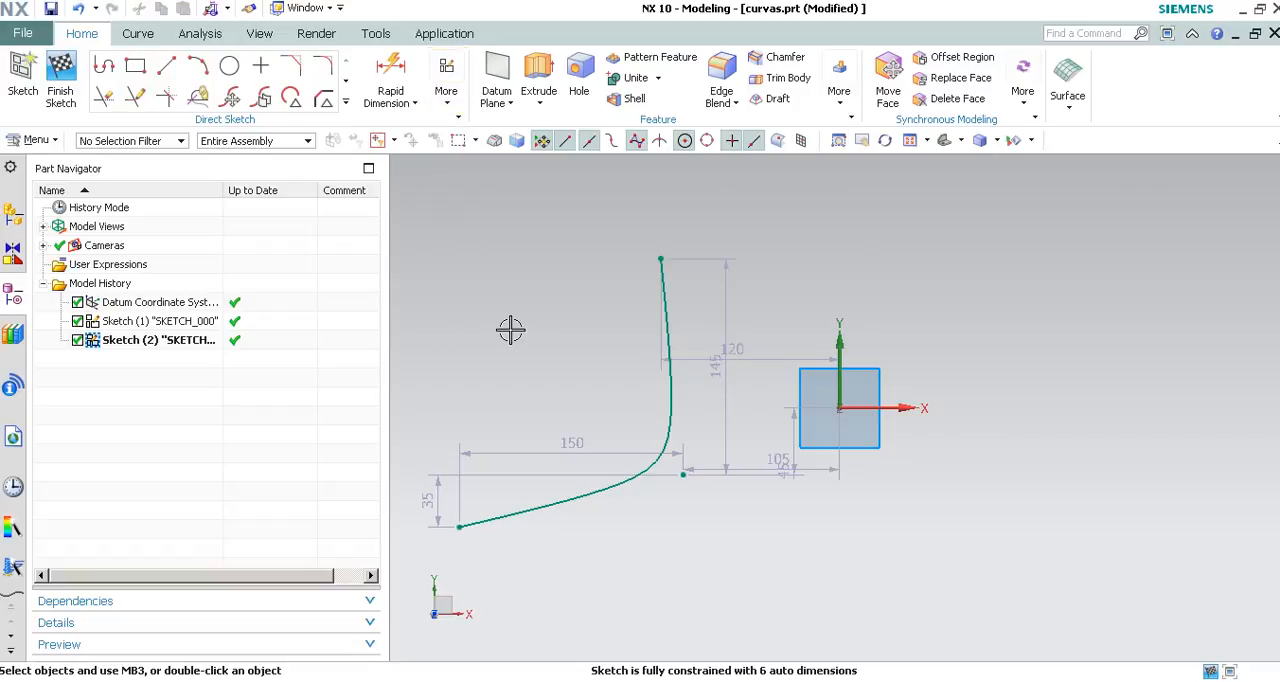
click(666, 348)
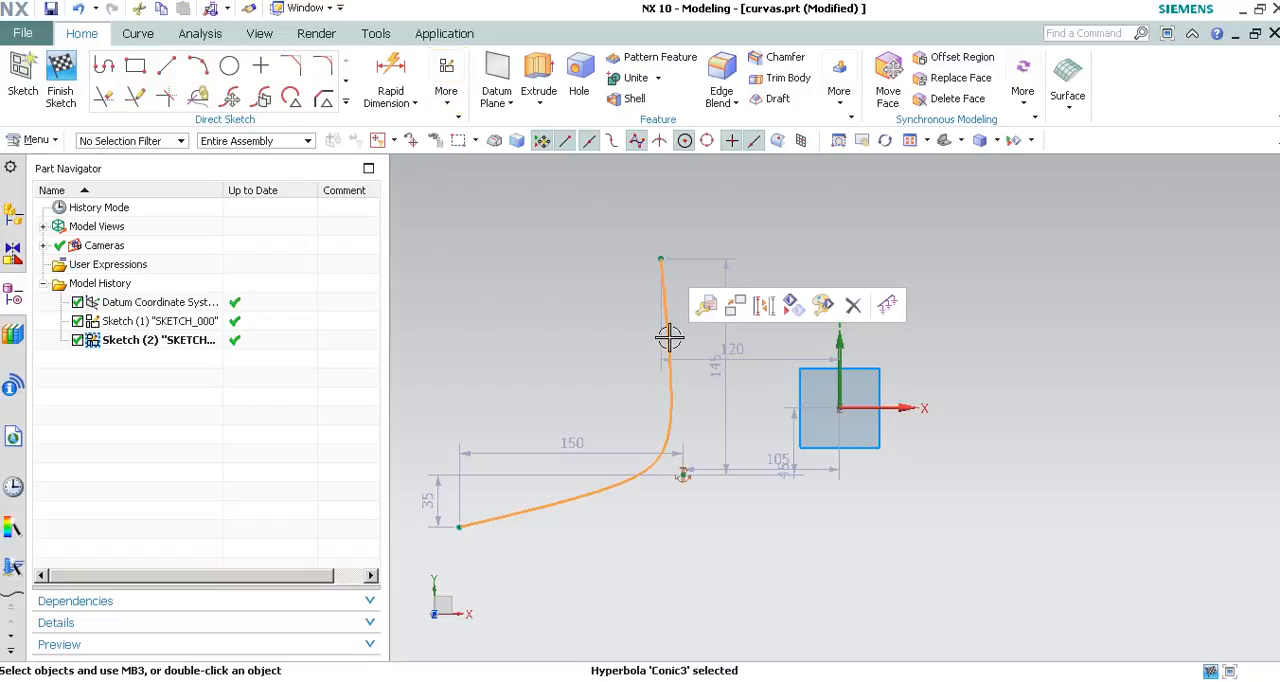
click(852, 305)
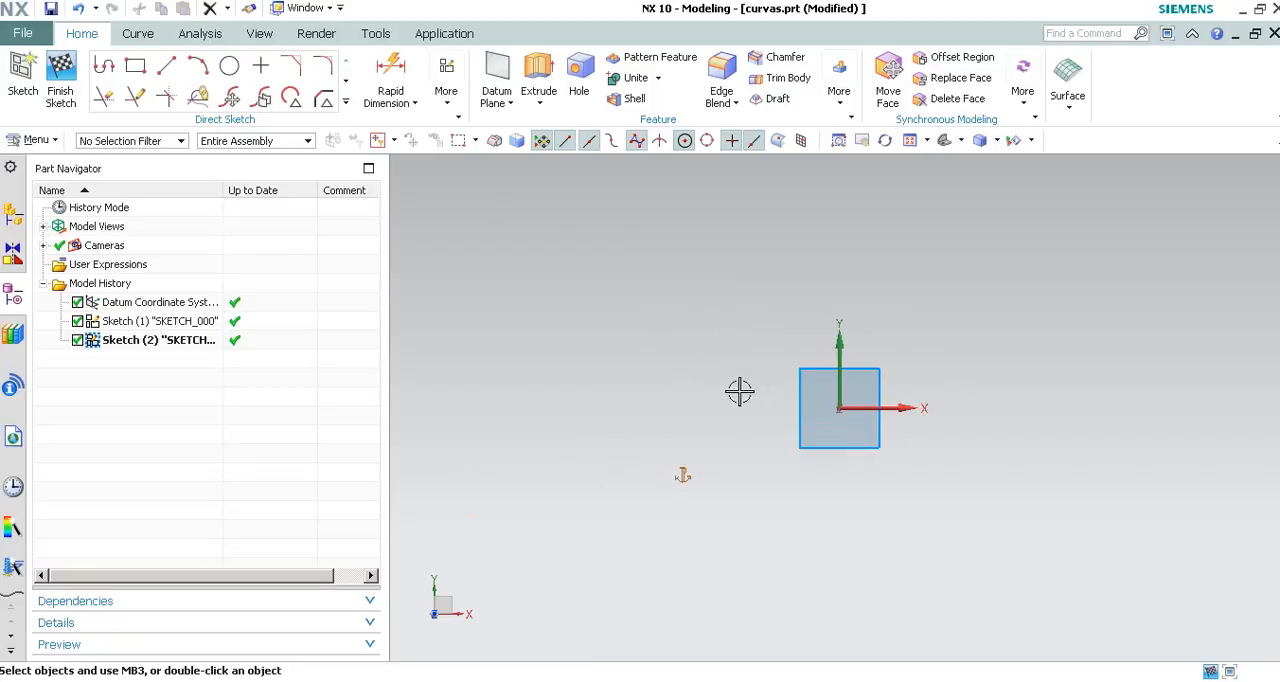
Draw an open degree 3 studio spline by poles, placing four poles to the left of the Y axis.
shift+middle_drag(740, 392, 697, 423)
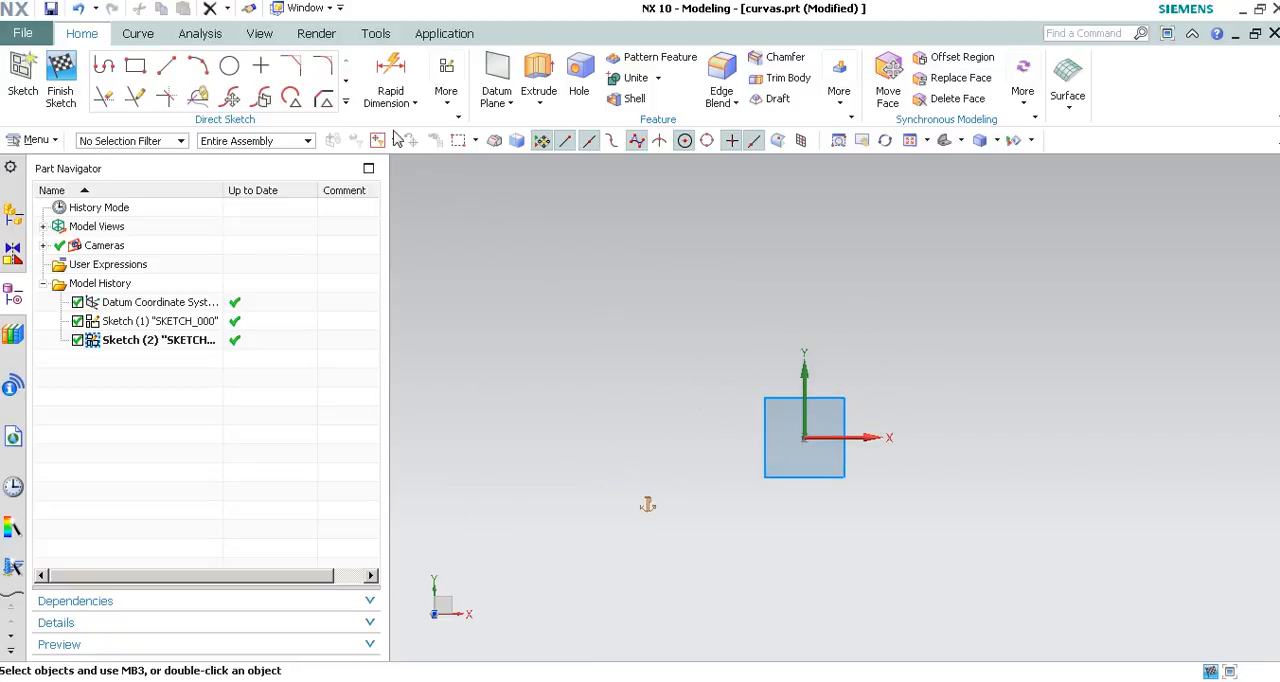
click(345, 101)
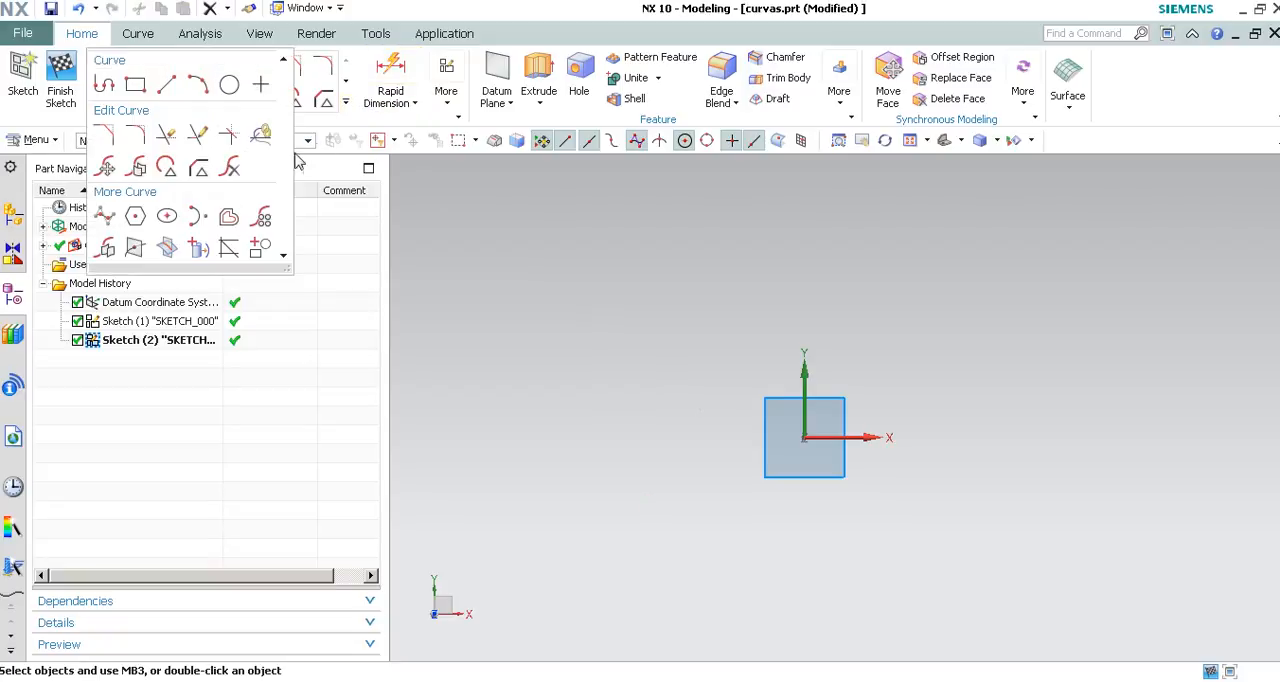
click(104, 222)
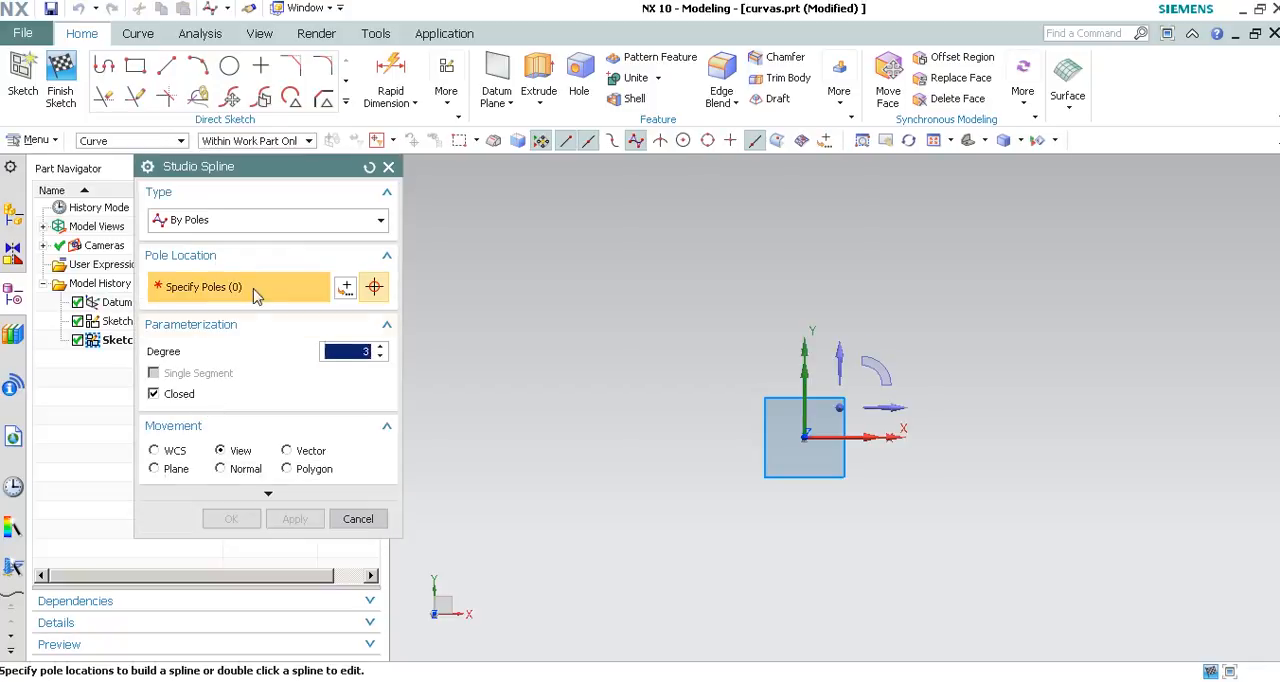
click(218, 222)
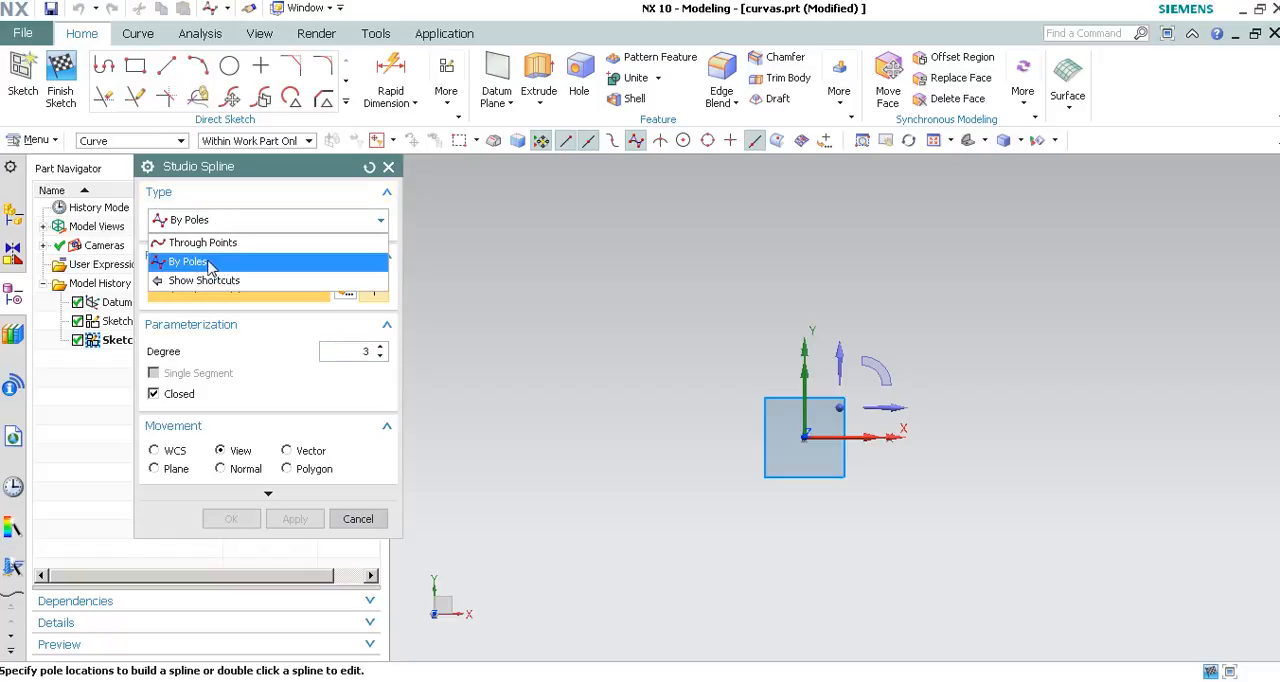
click(185, 262)
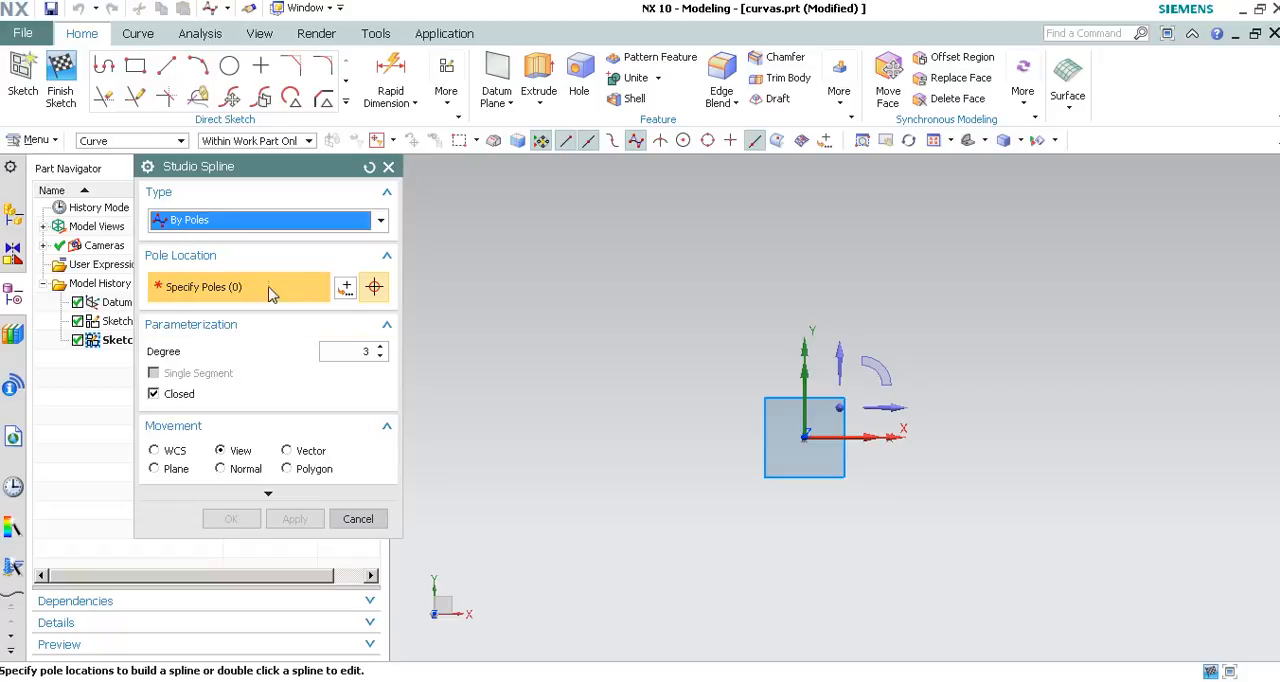
click(462, 251)
click(647, 224)
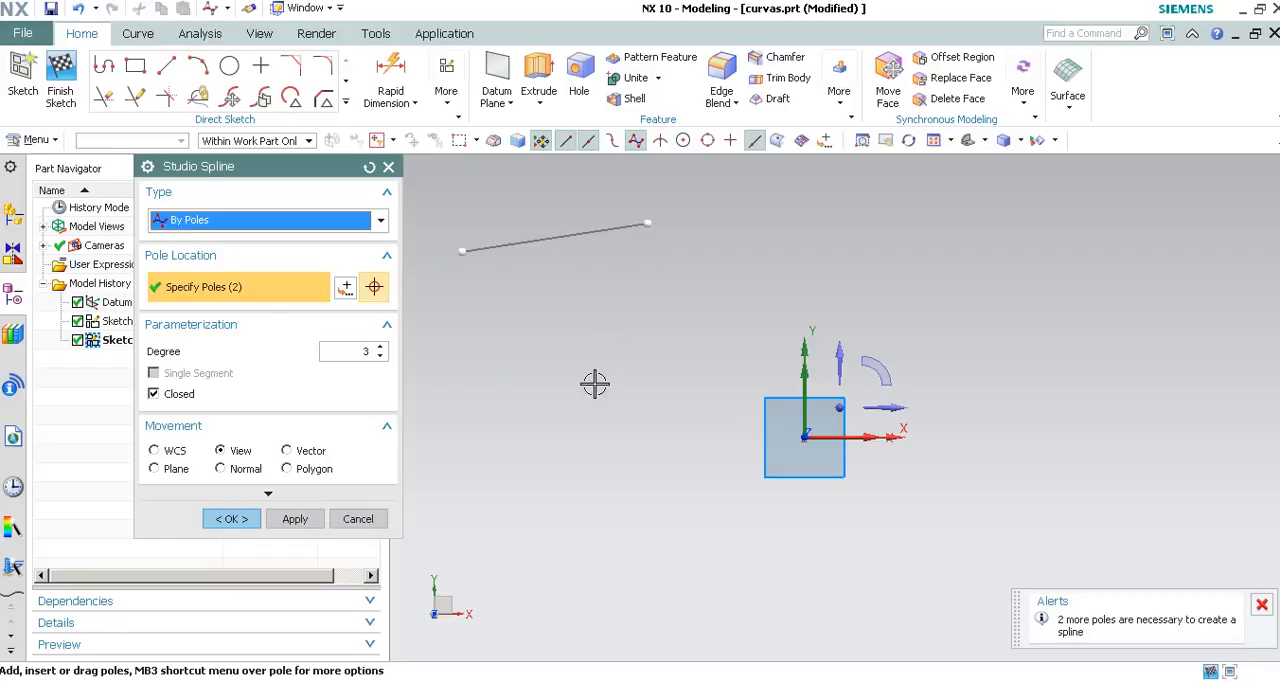
click(729, 364)
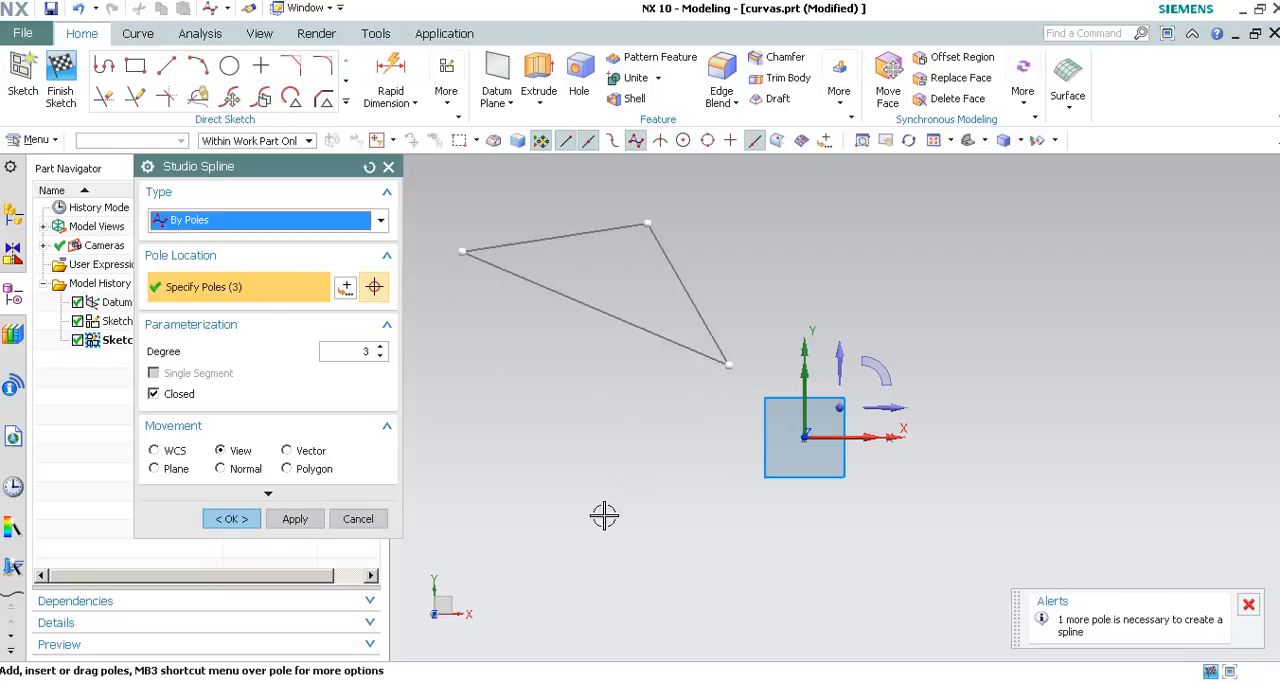
click(155, 395)
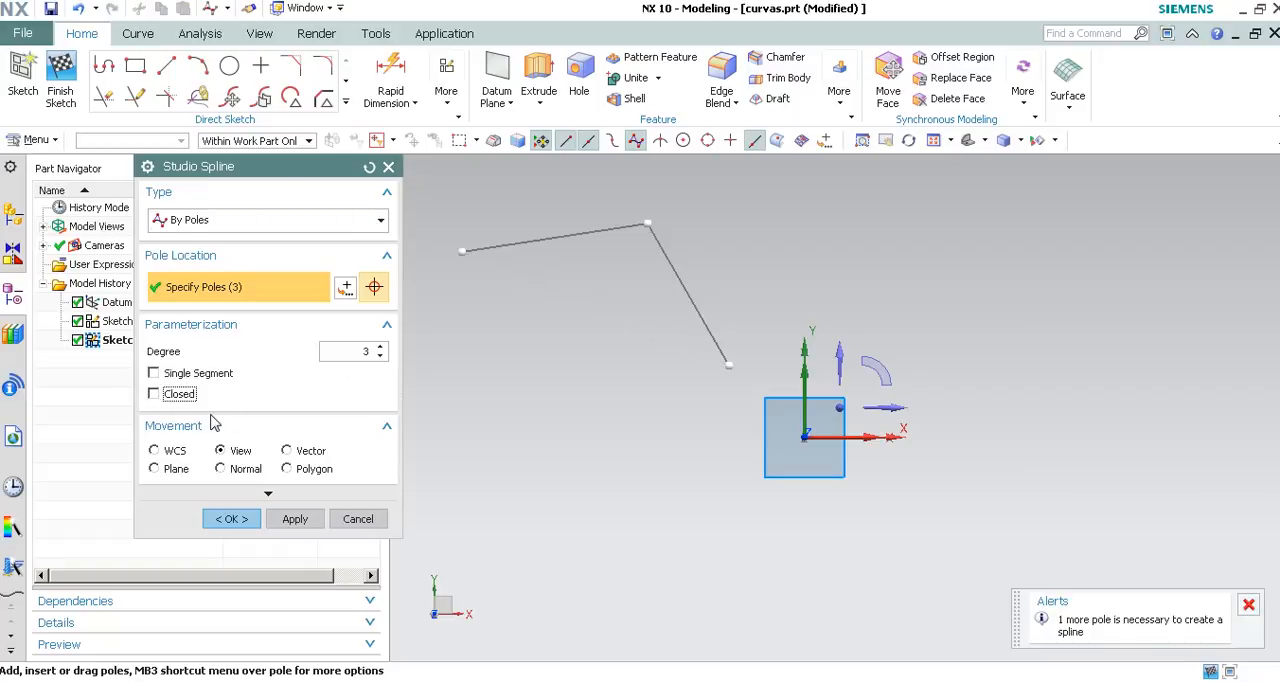
click(670, 497)
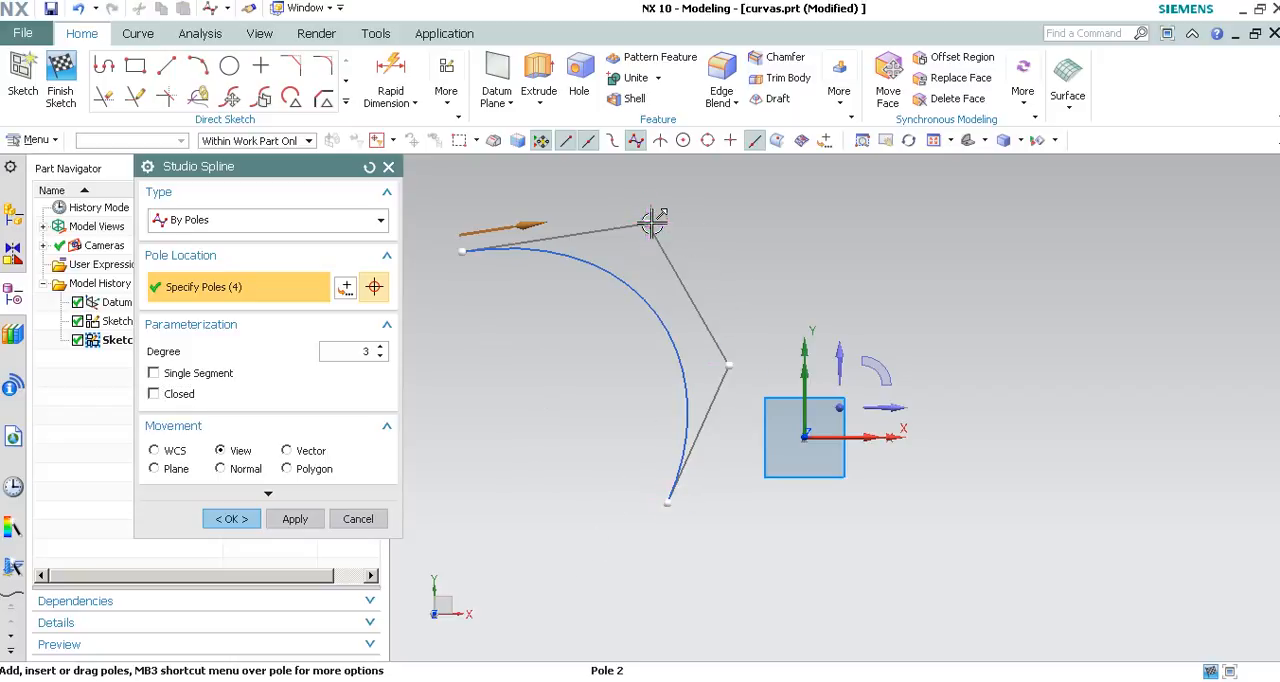
Reshape the spline into a downward-sagging curve by moving its second and third poles below the start and shifting its polygon and end pole.
drag(641, 216, 465, 412)
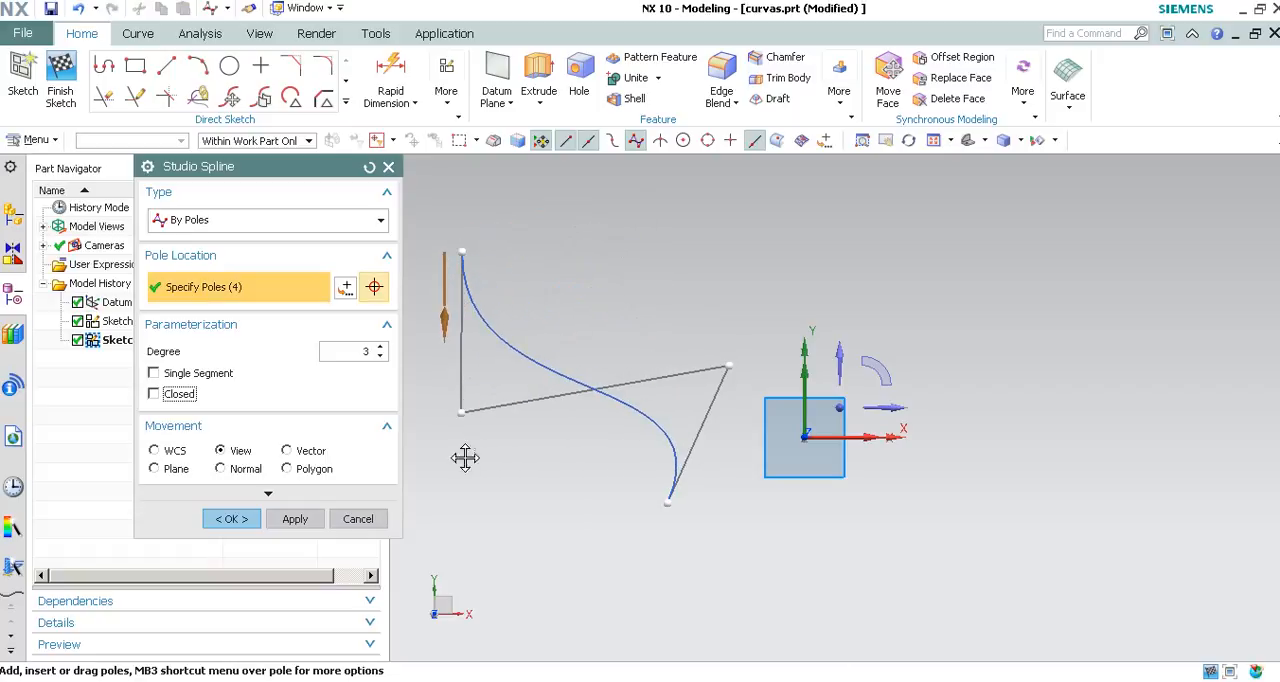
drag(726, 368, 580, 474)
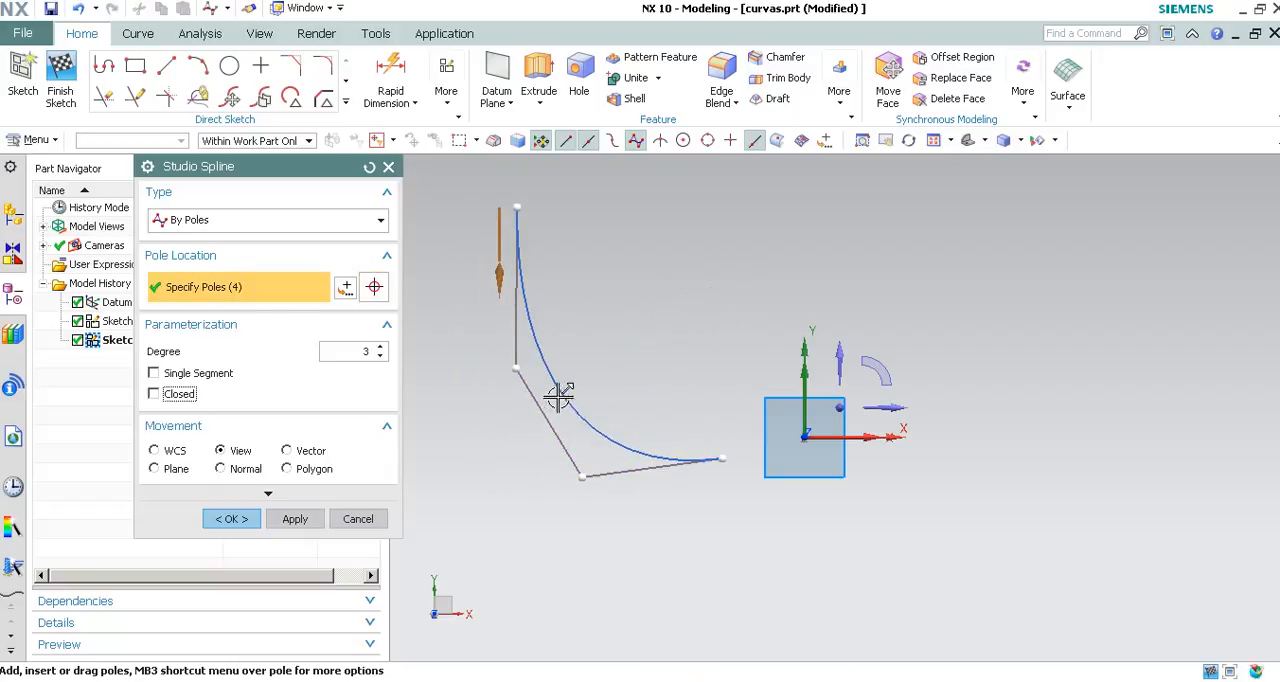
drag(548, 424, 502, 449)
drag(680, 482, 685, 452)
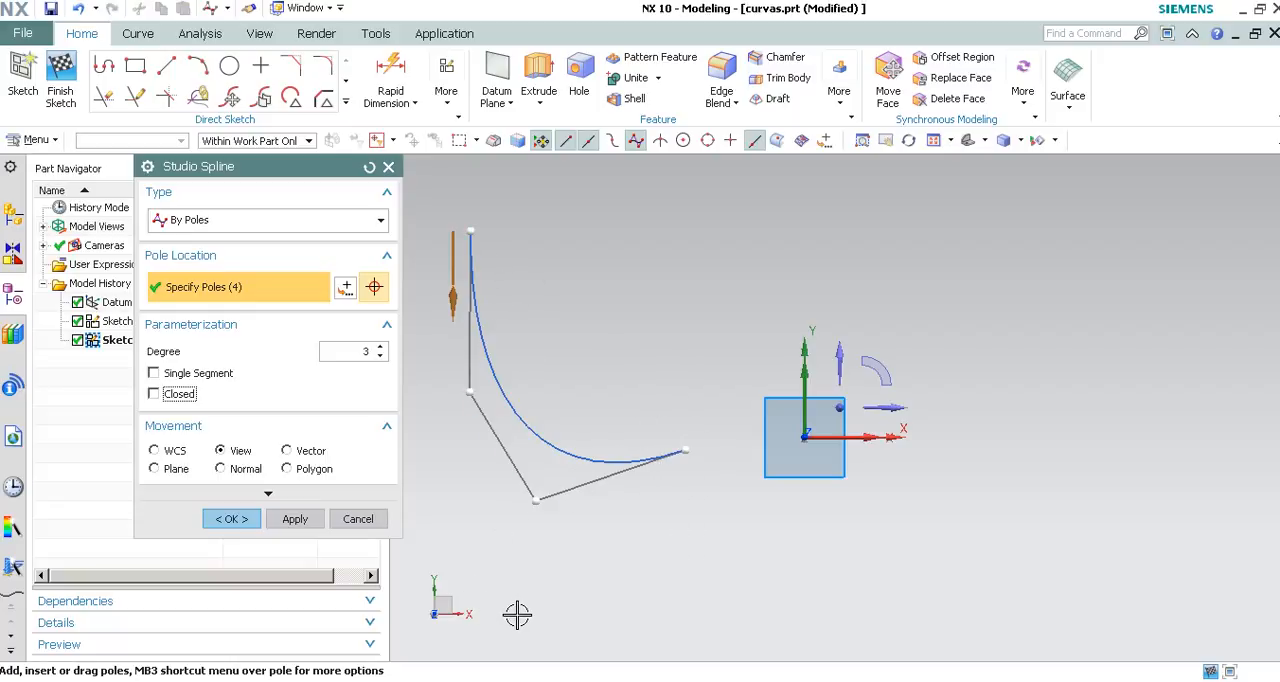
Extend the spline with four more poles to the right, align the seventh pole directly below the last, and create the curve.
click(740, 565)
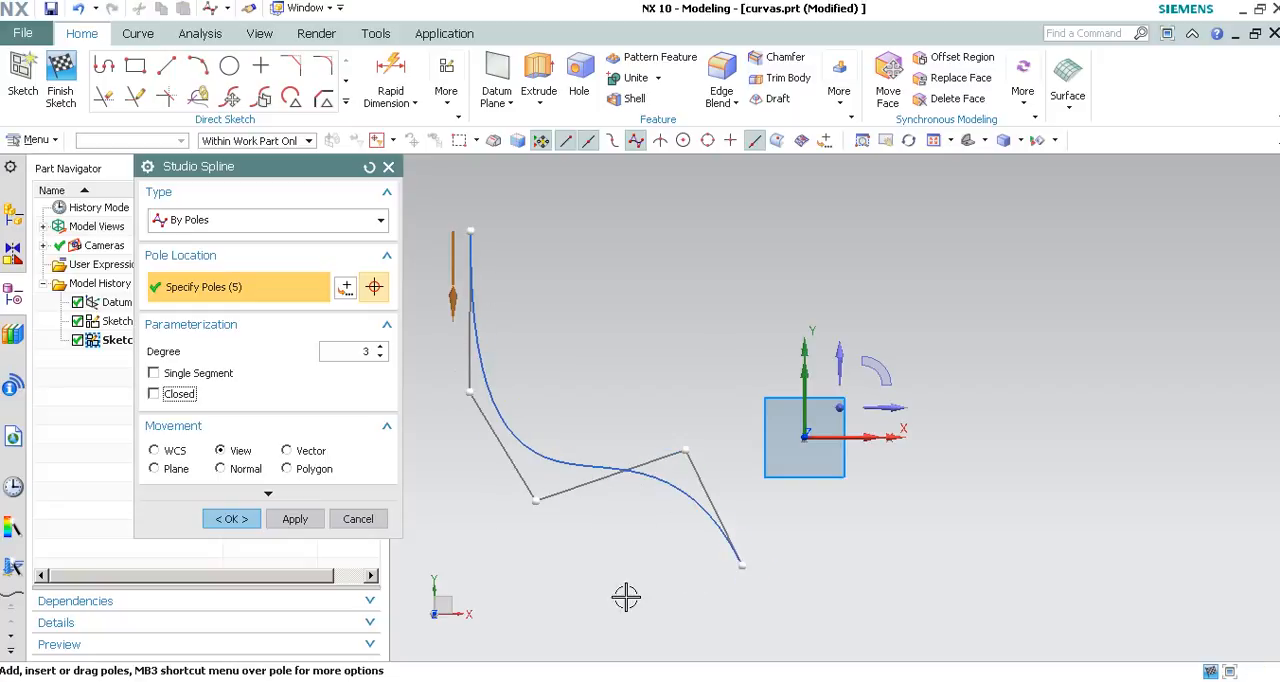
click(885, 500)
click(990, 546)
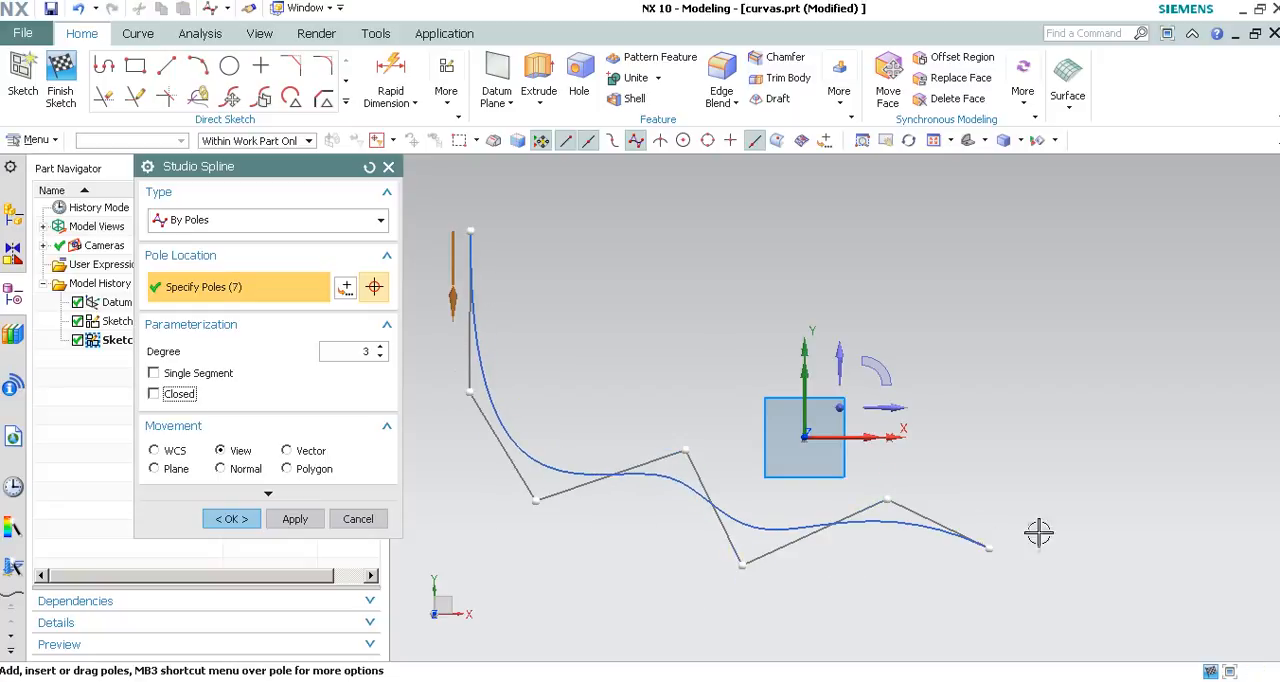
click(1058, 328)
drag(990, 547, 1066, 507)
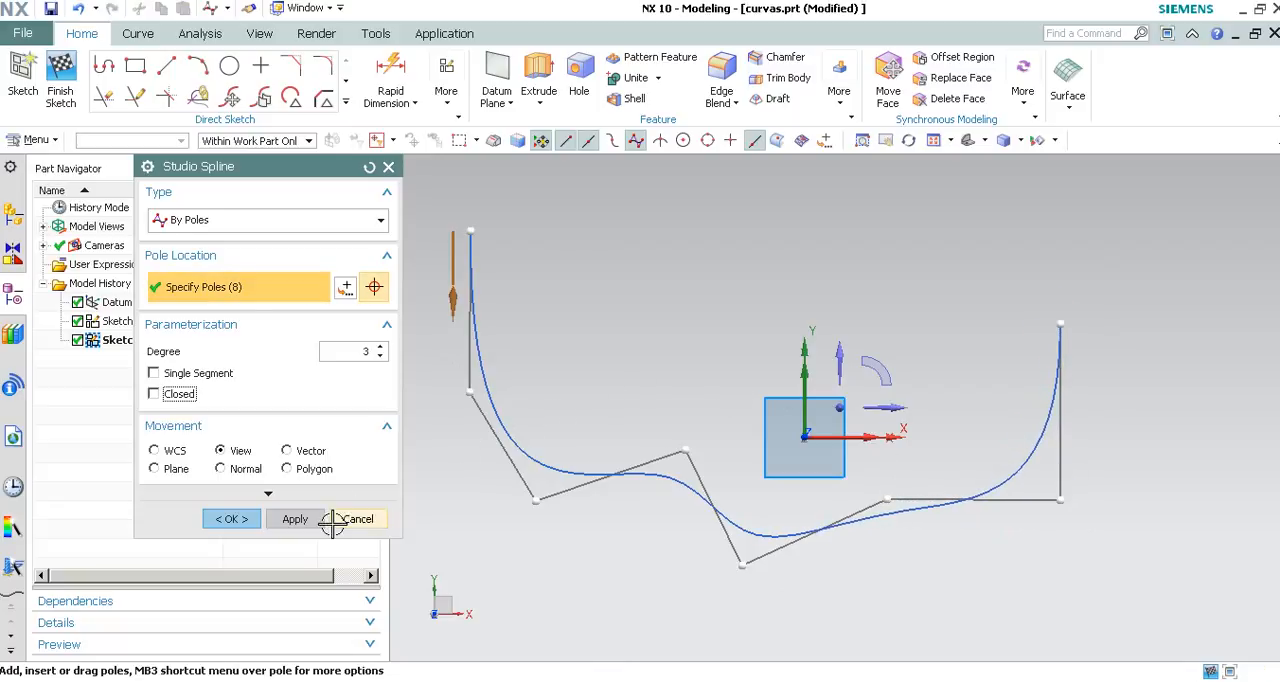
click(296, 520)
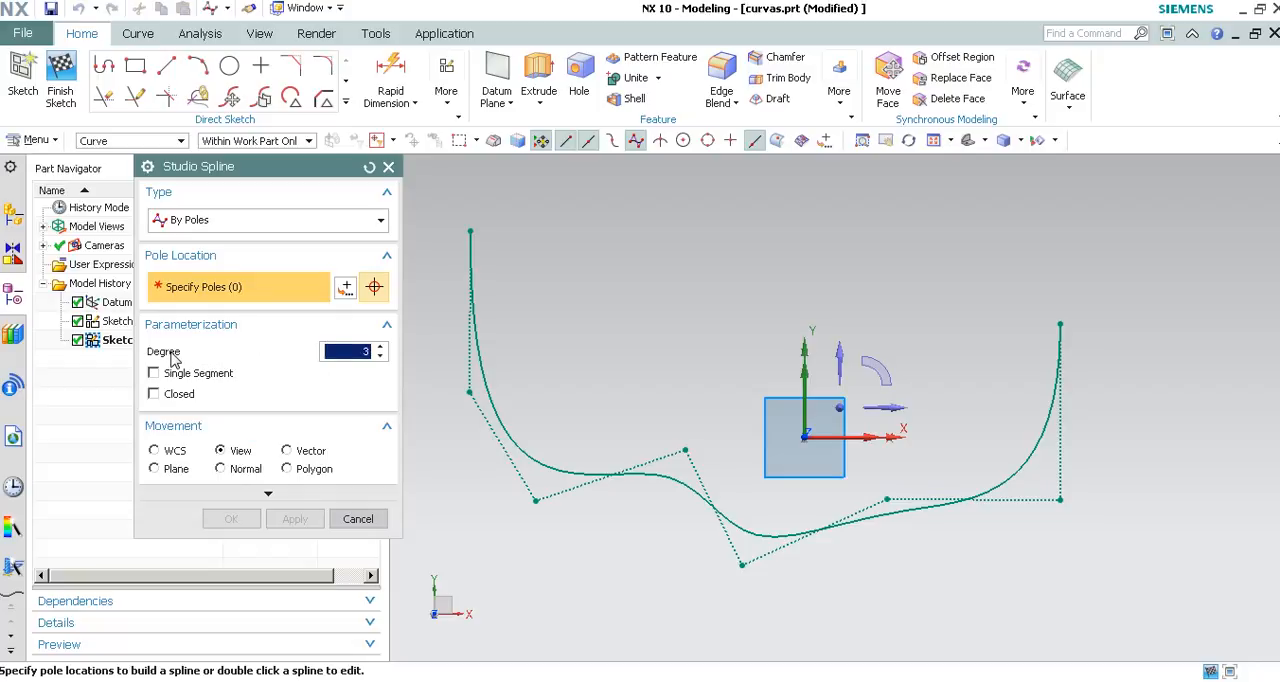
Start an open degree 2 spline with four poles above the origin and pull its third pole down into a valley.
click(381, 358)
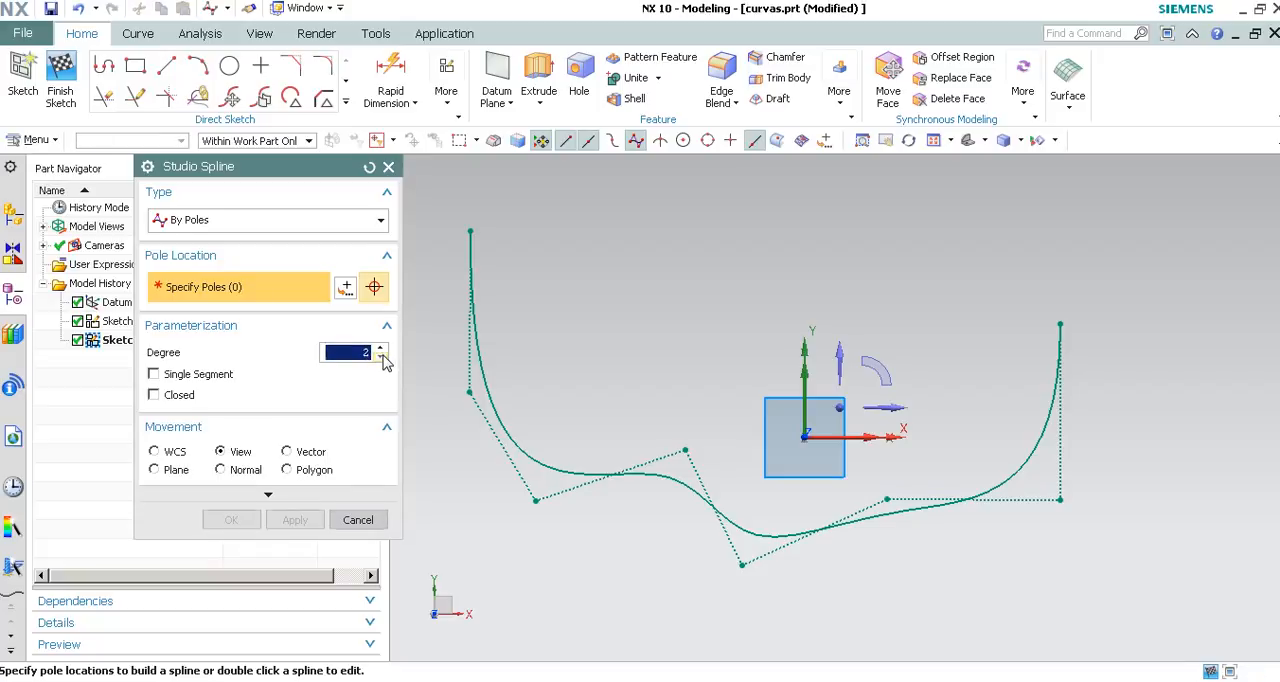
click(545, 255)
click(717, 196)
click(859, 239)
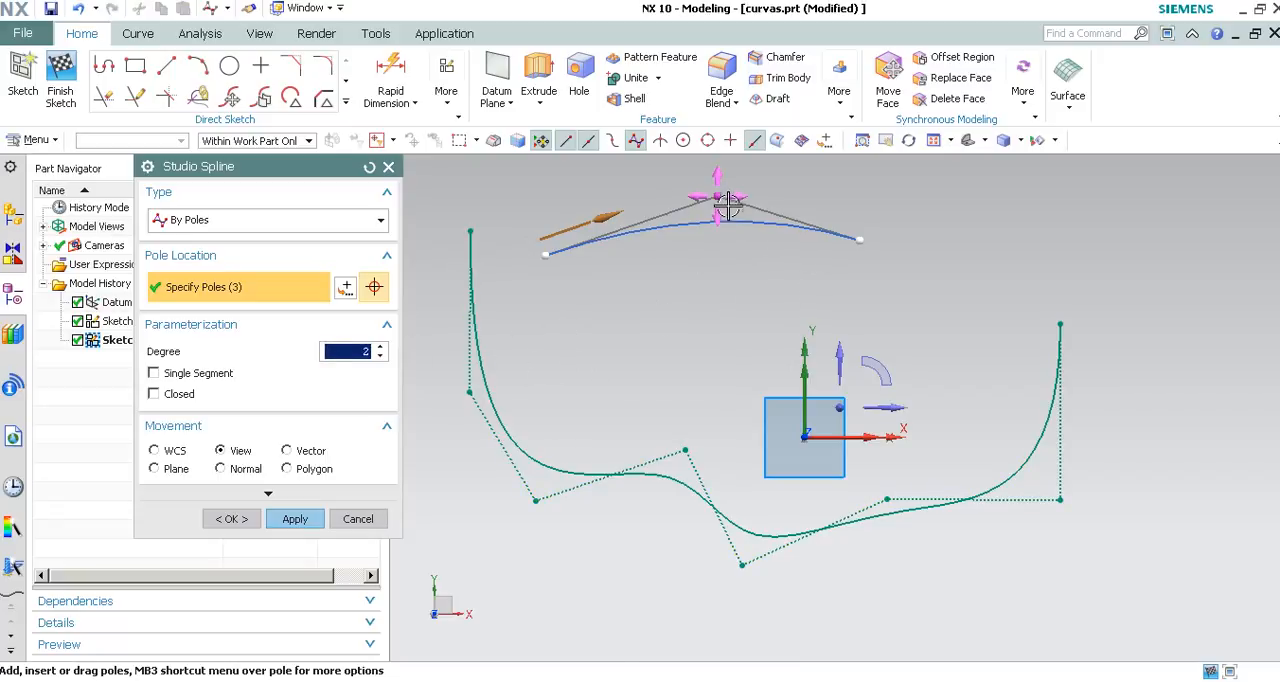
click(993, 236)
drag(855, 239, 880, 344)
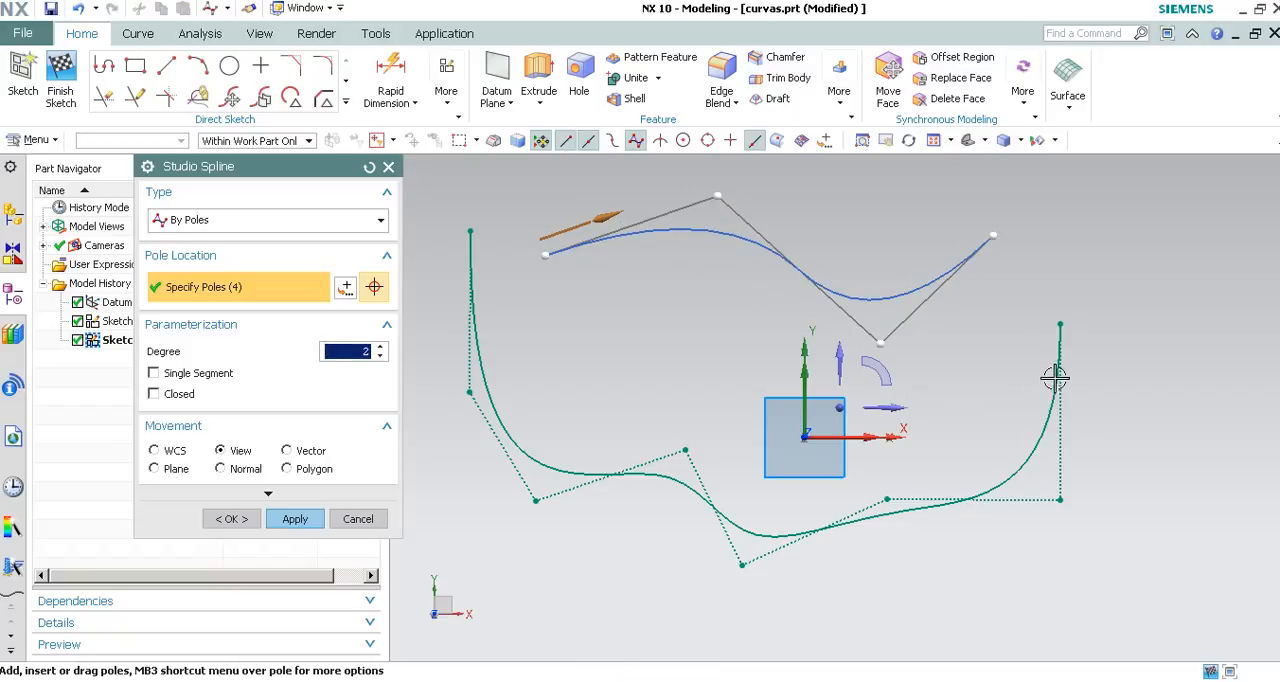
Add a fifth pole to the degree 2 spline, rearrange its poles into an arch above the origin, and create it.
click(999, 364)
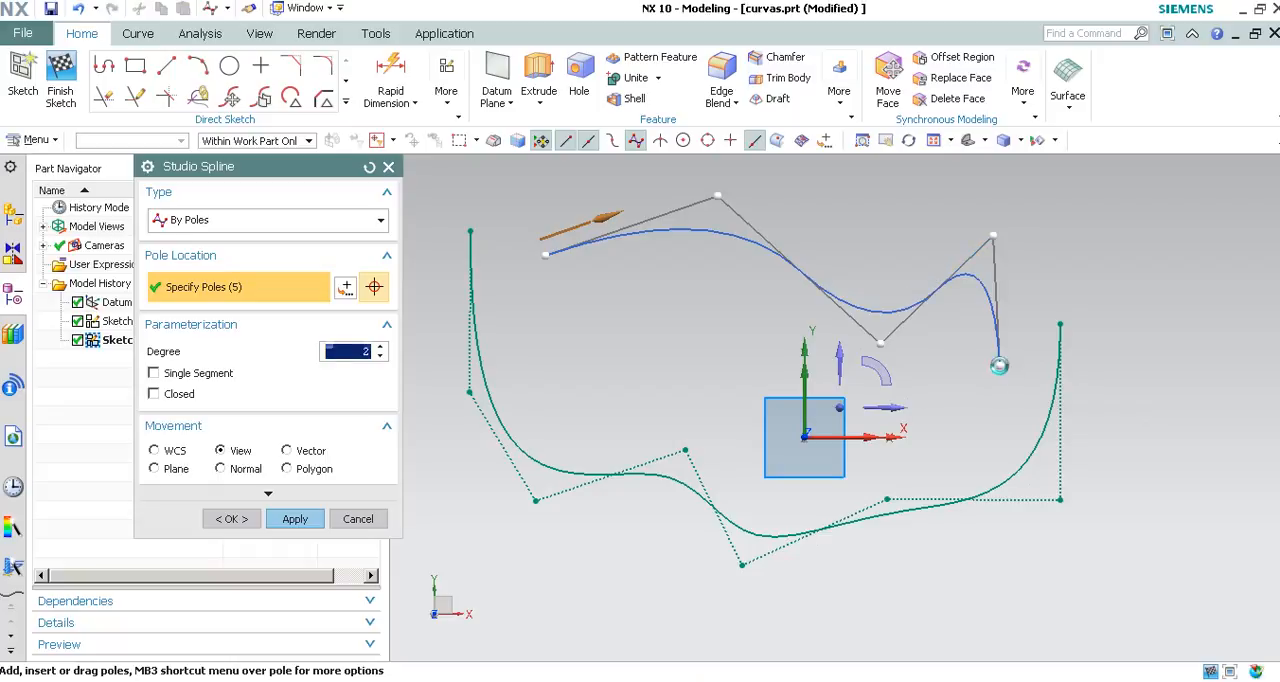
click(993, 235)
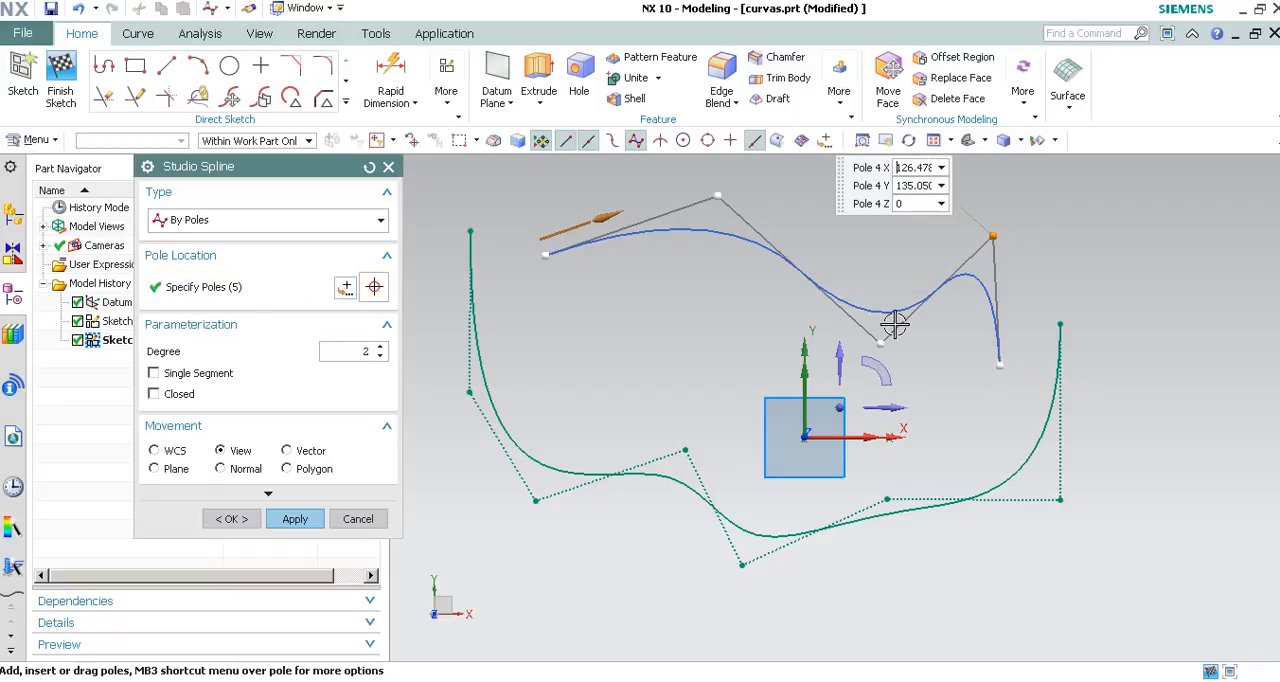
drag(880, 339, 865, 280)
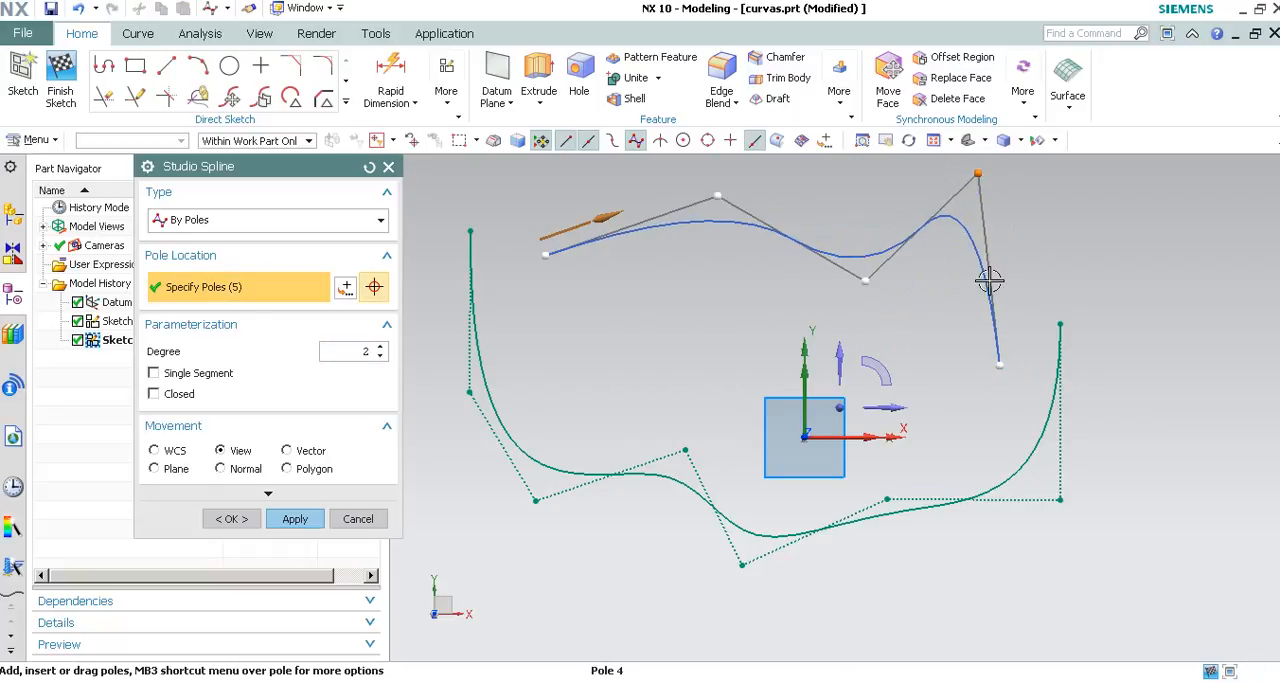
click(1000, 364)
drag(979, 206, 966, 285)
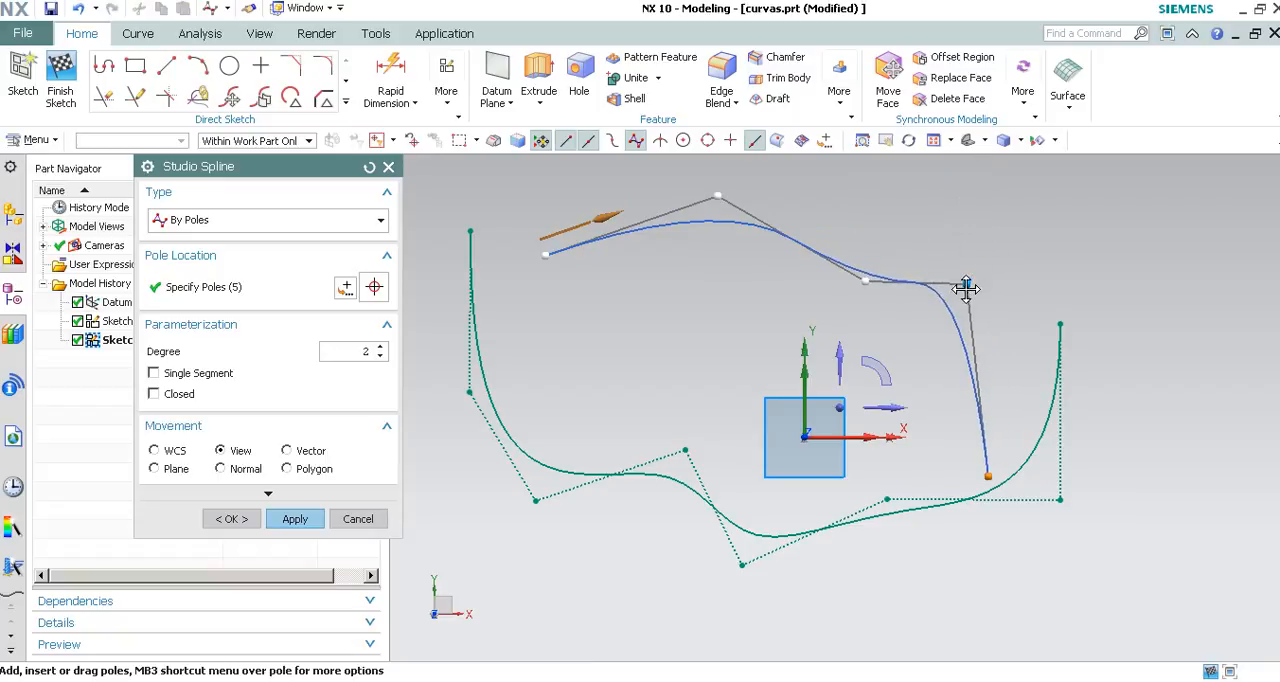
drag(860, 260, 850, 163)
shift+middle_drag(843, 243, 833, 321)
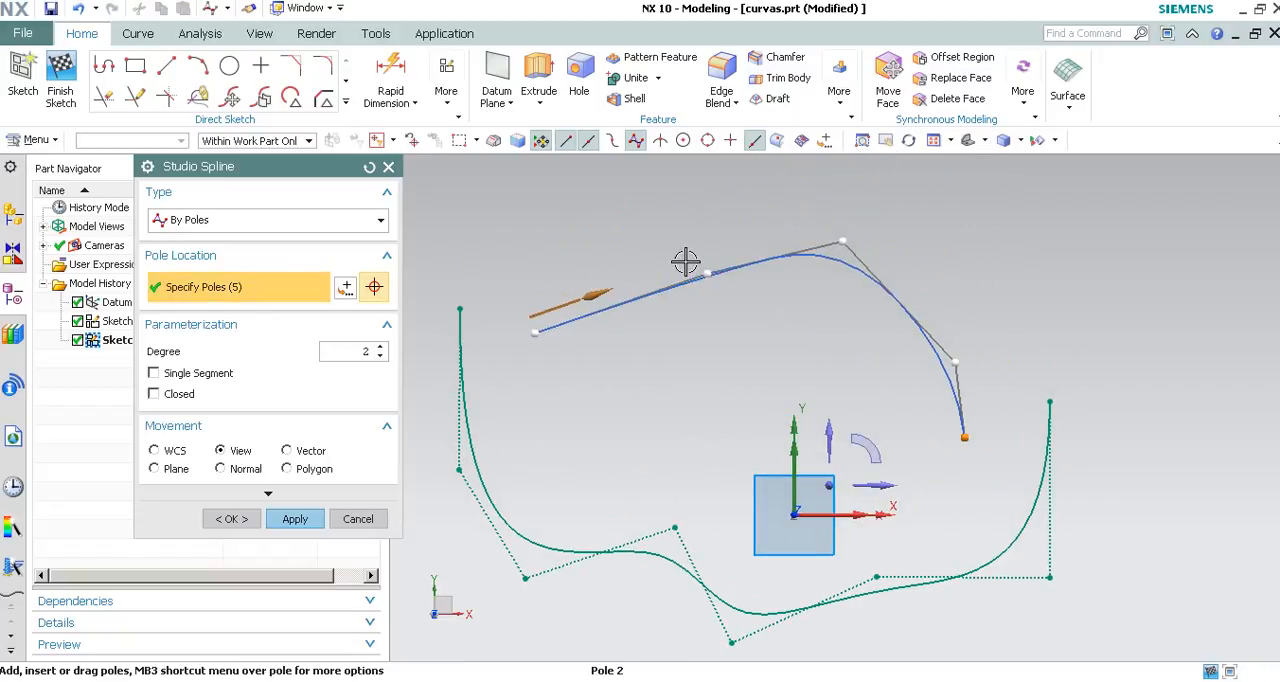
mouse_move(706, 272)
mouse_down()
mouse_move(560, 222)
mouse_move(580, 212)
mouse_up()
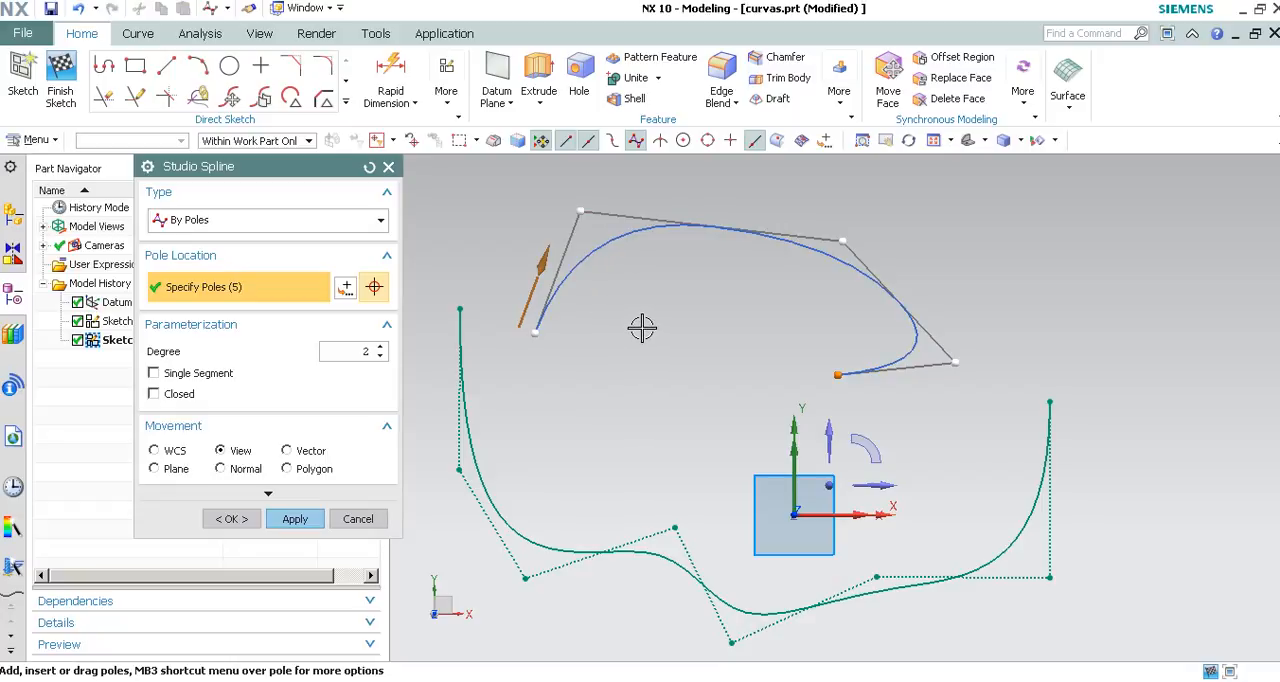
click(294, 519)
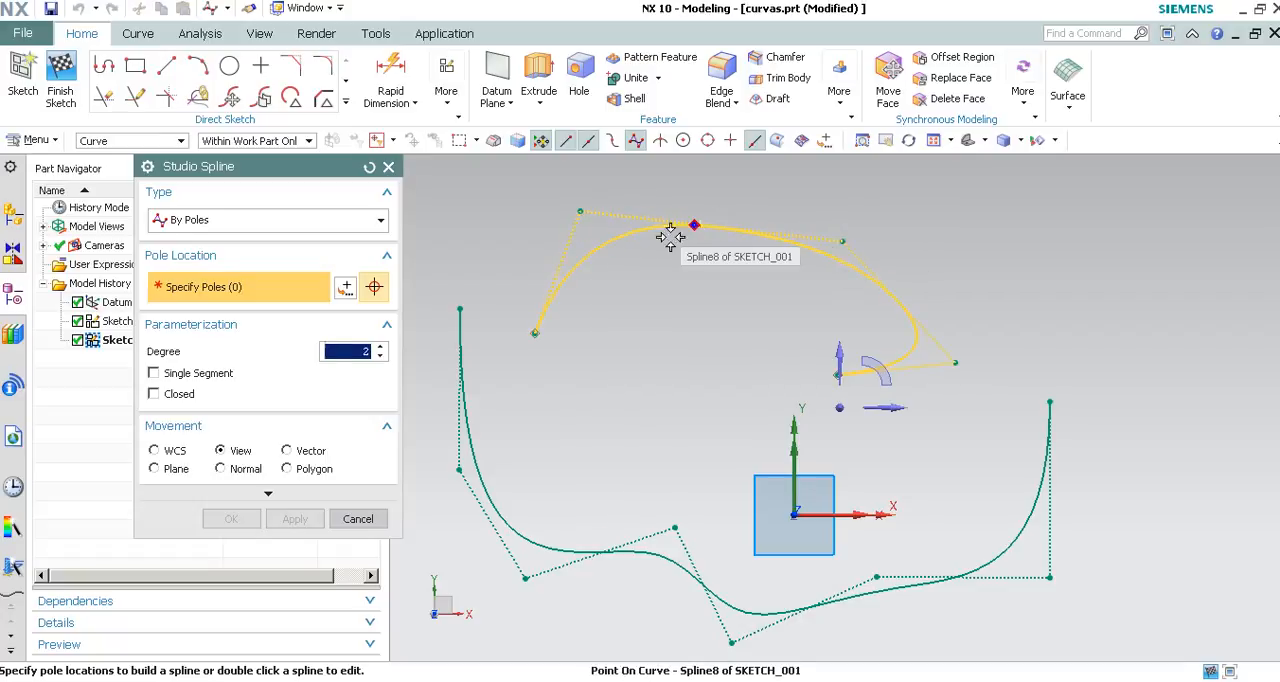
Draw a closed degree 3 spline with six poles to the right of the existing curves.
scroll(504, 345, up, 2)
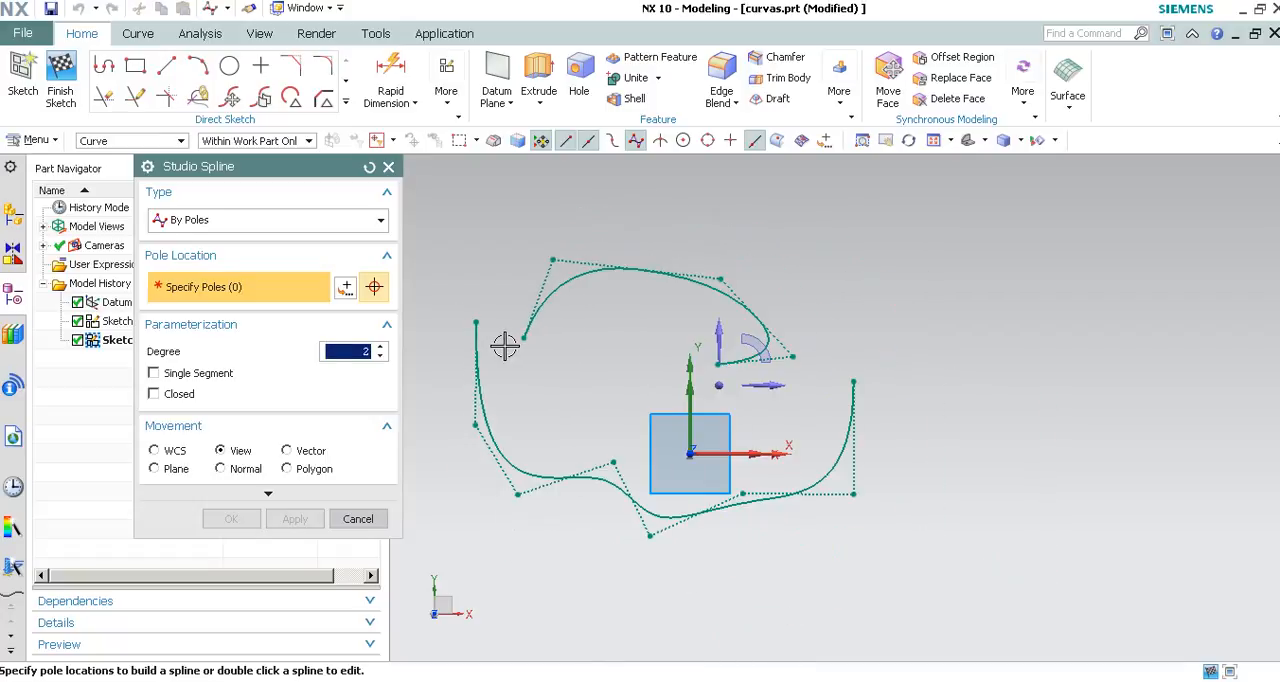
click(154, 395)
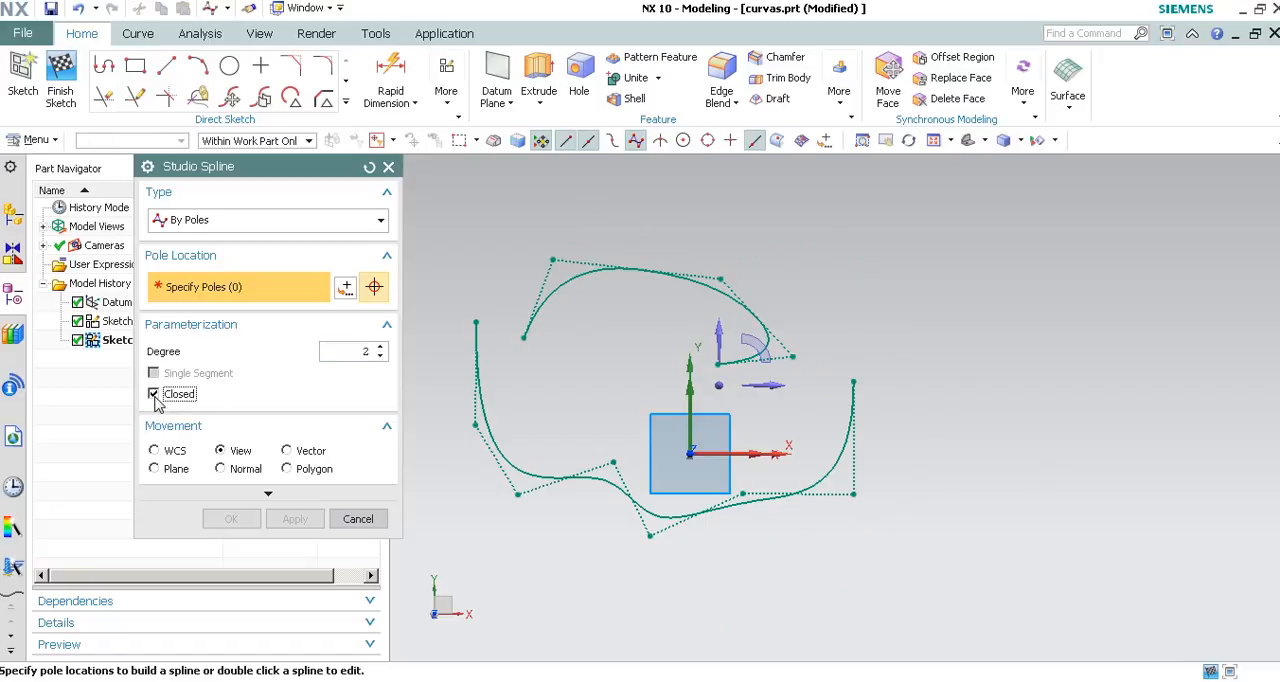
click(381, 347)
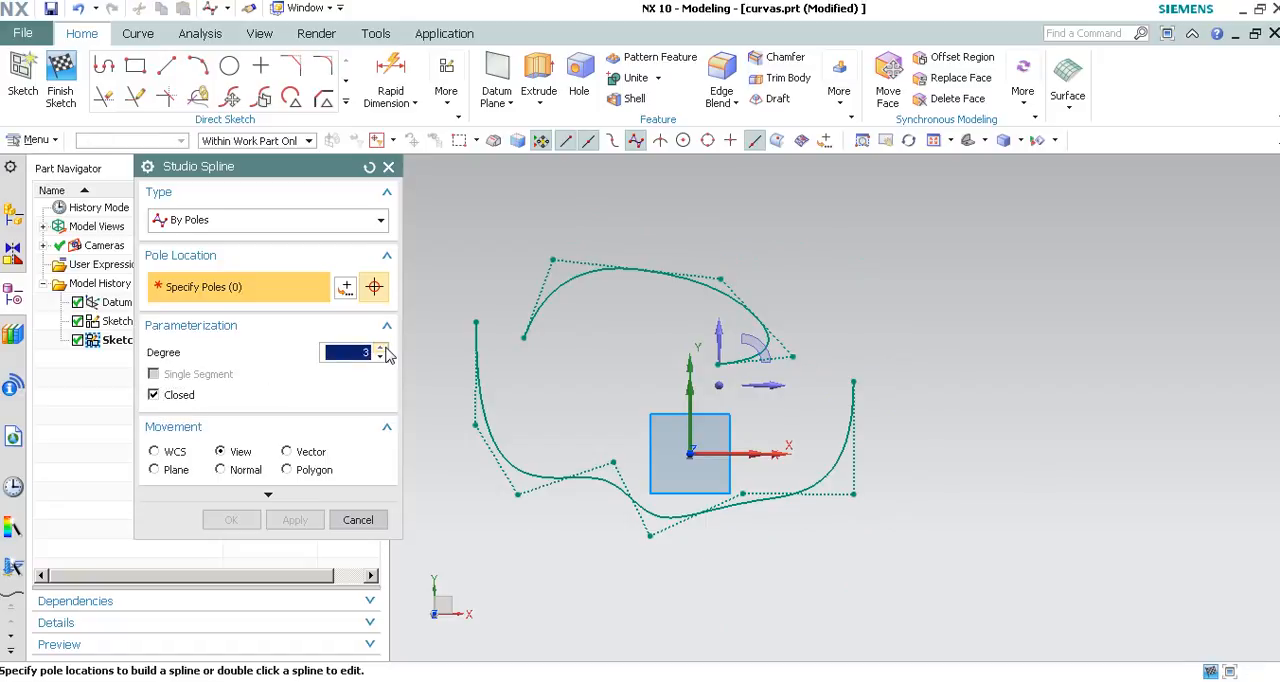
click(1103, 294)
click(1190, 437)
click(1071, 557)
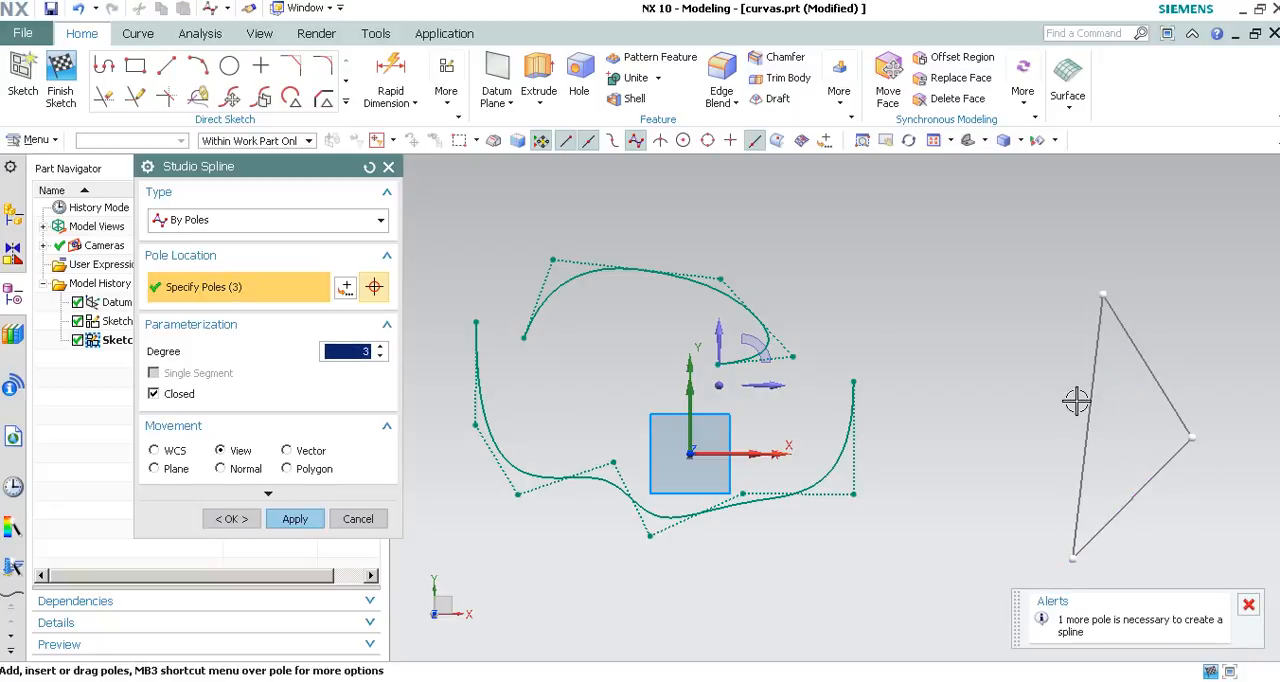
click(957, 390)
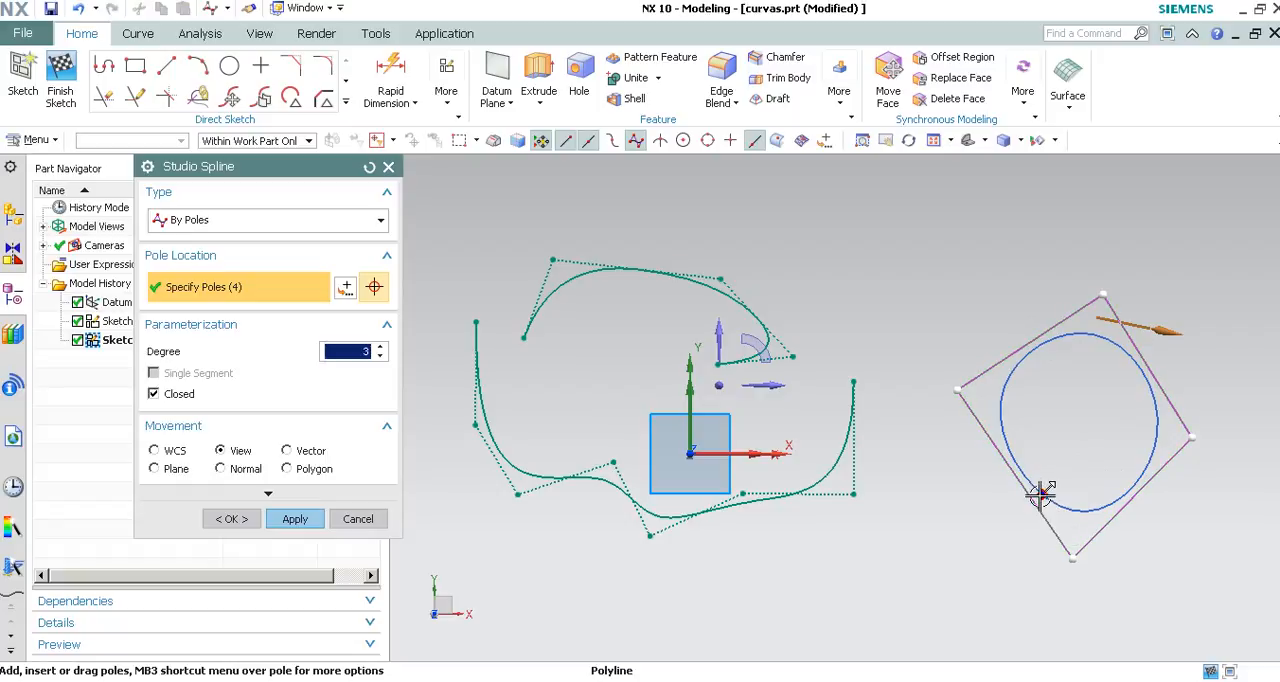
click(976, 261)
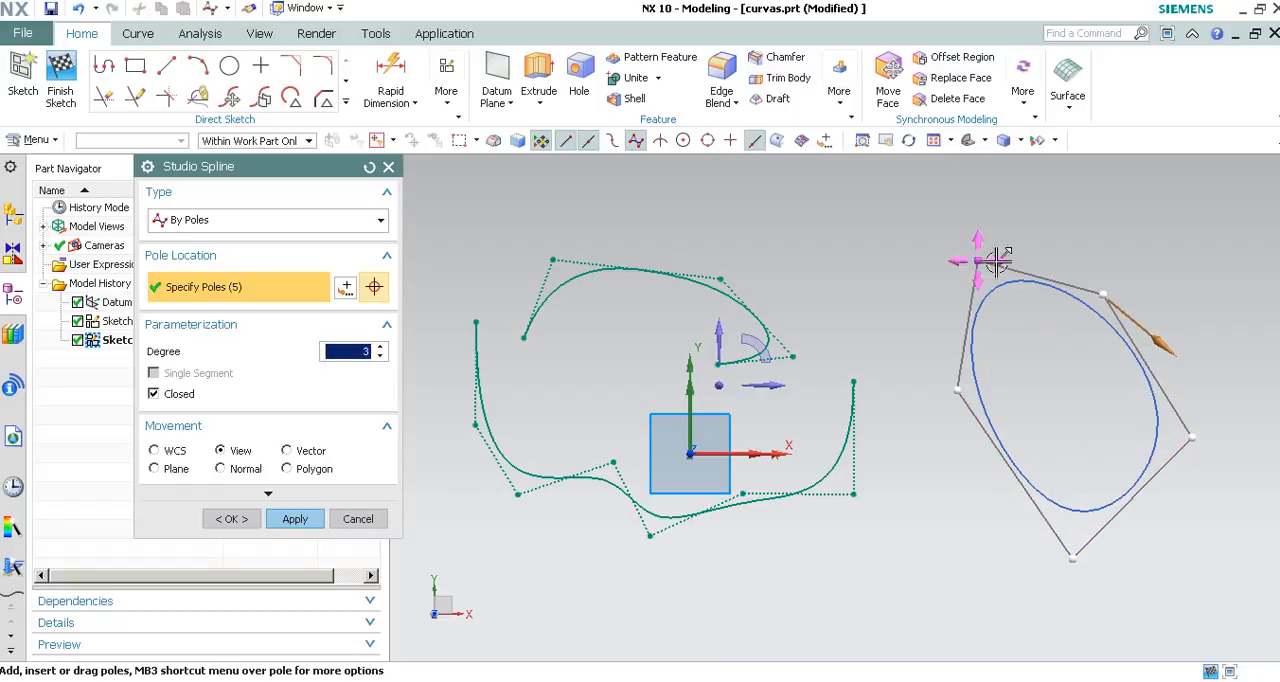
click(1119, 222)
Widen the closed spline by moving its right-hand and lower-left poles outward, and create it.
drag(1103, 294, 1233, 375)
drag(1192, 437, 1194, 571)
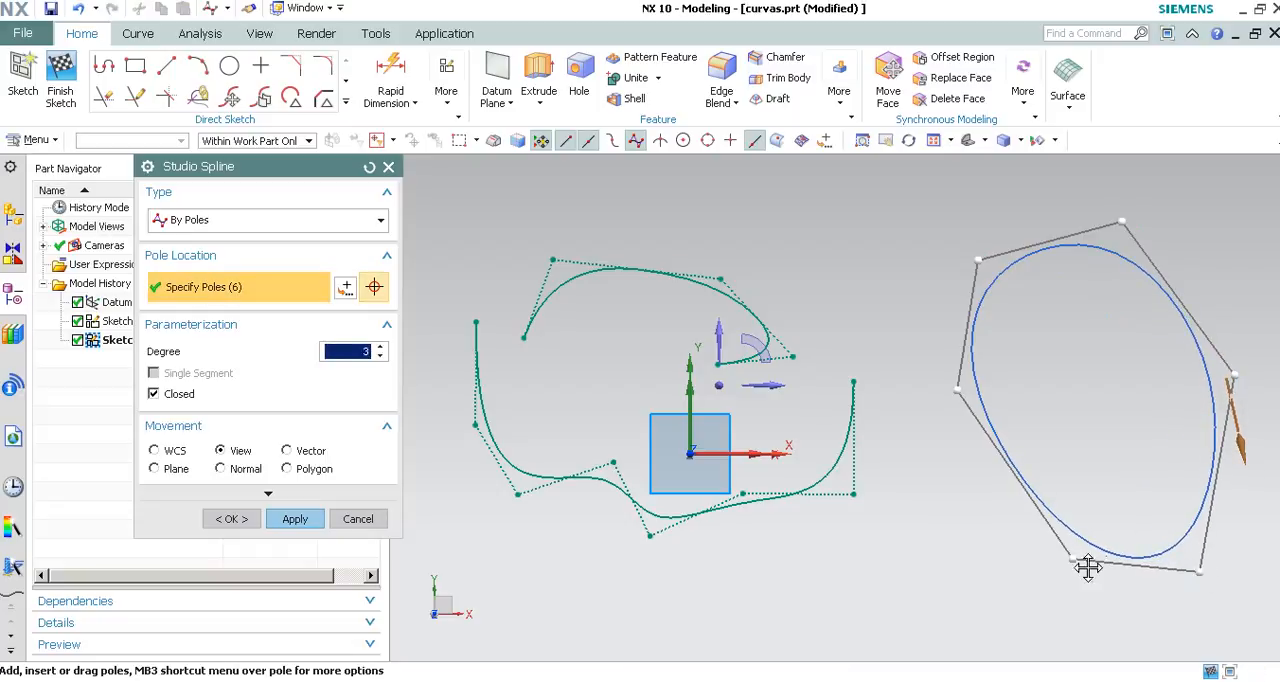
drag(1040, 560, 955, 550)
drag(958, 390, 890, 365)
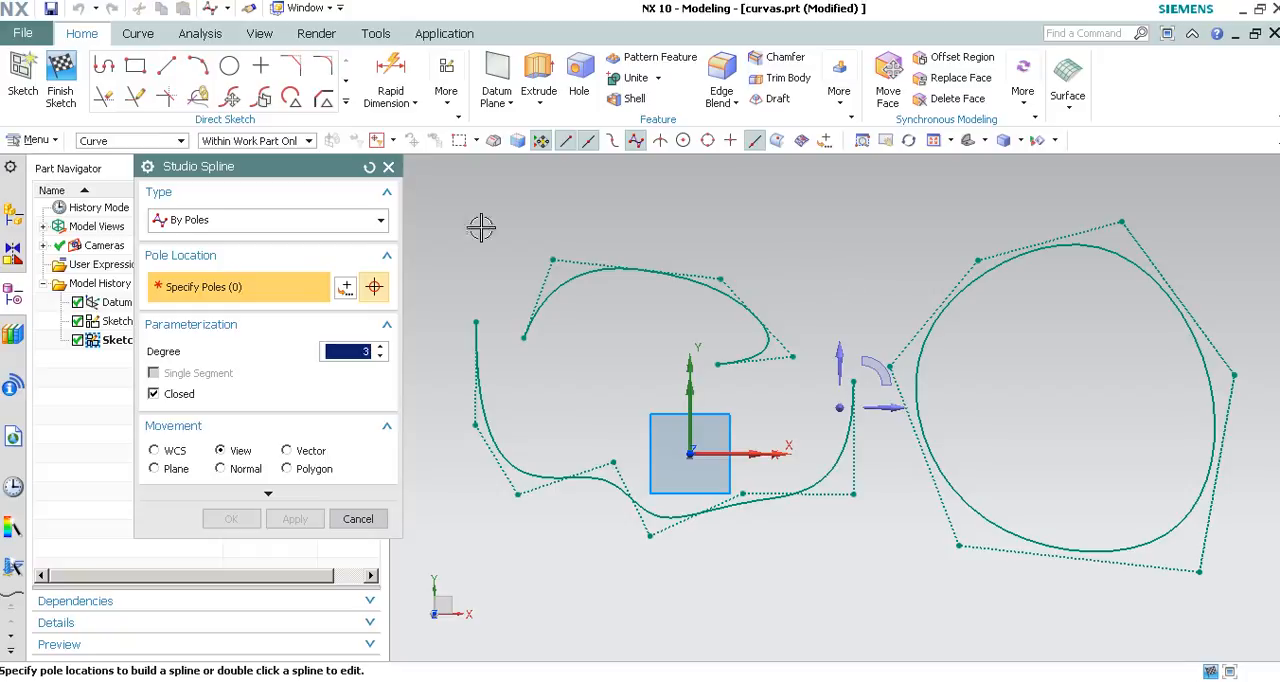
Draw an open degree 3 studio spline through five points, running as a wave below the existing curves.
click(185, 396)
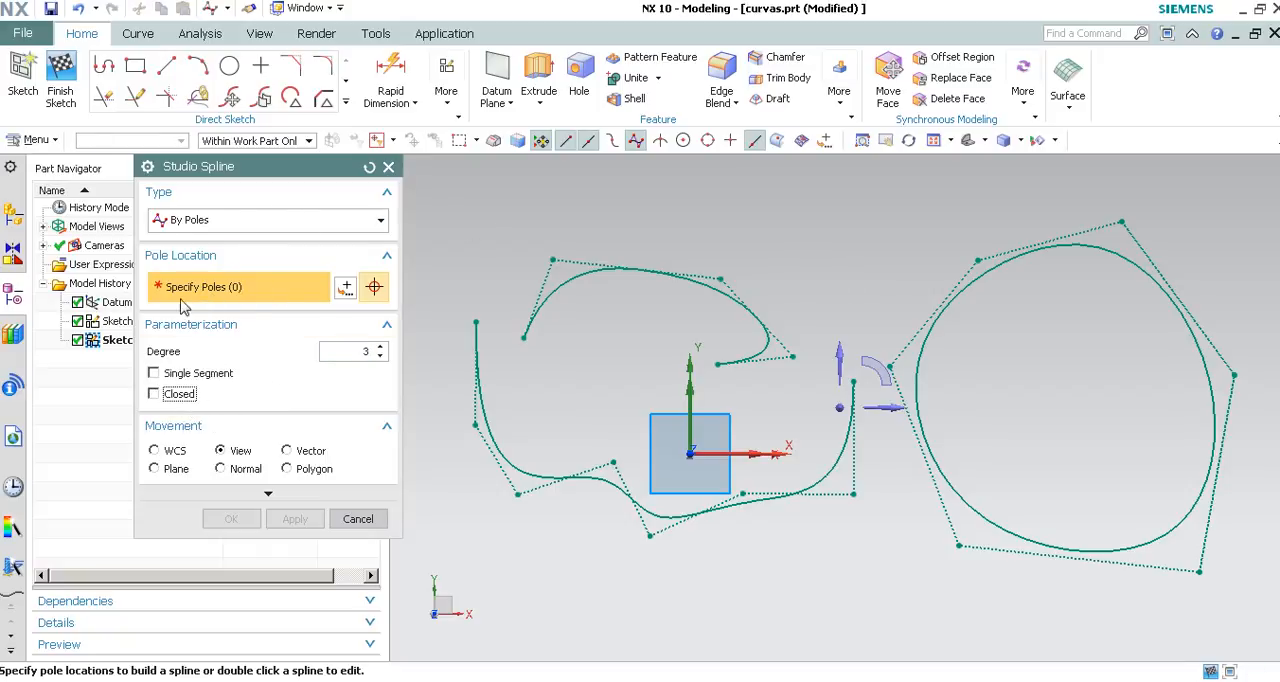
click(275, 220)
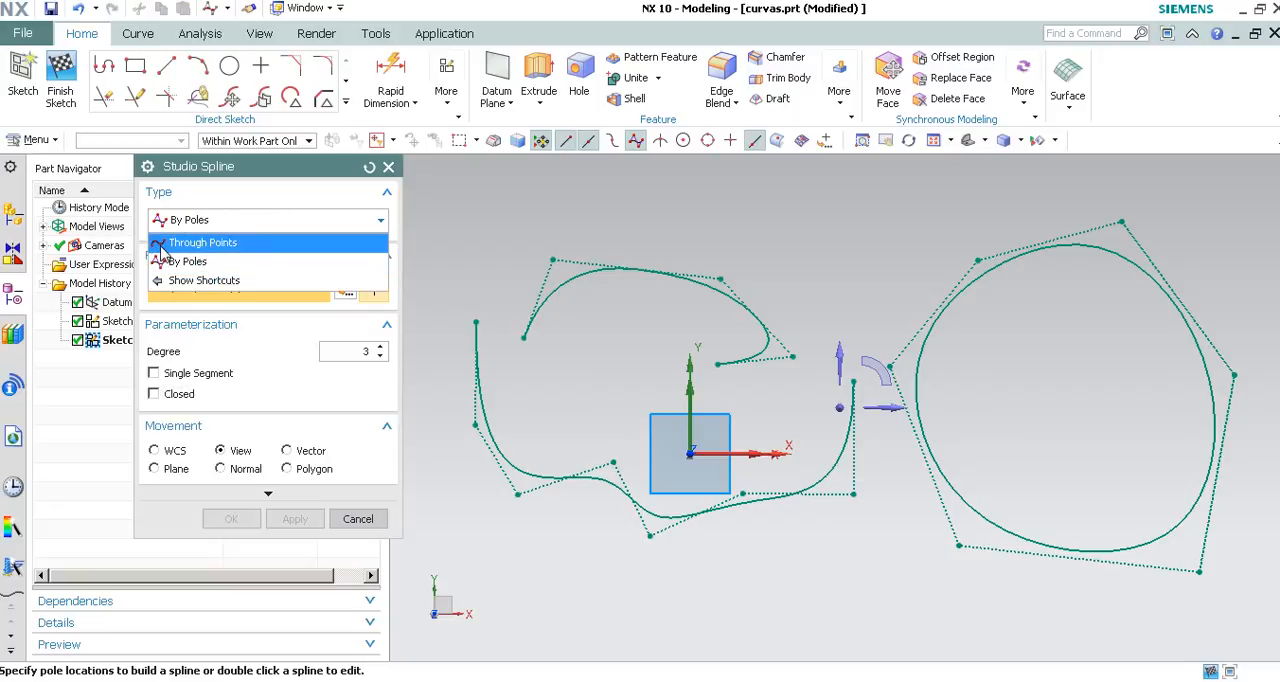
click(160, 246)
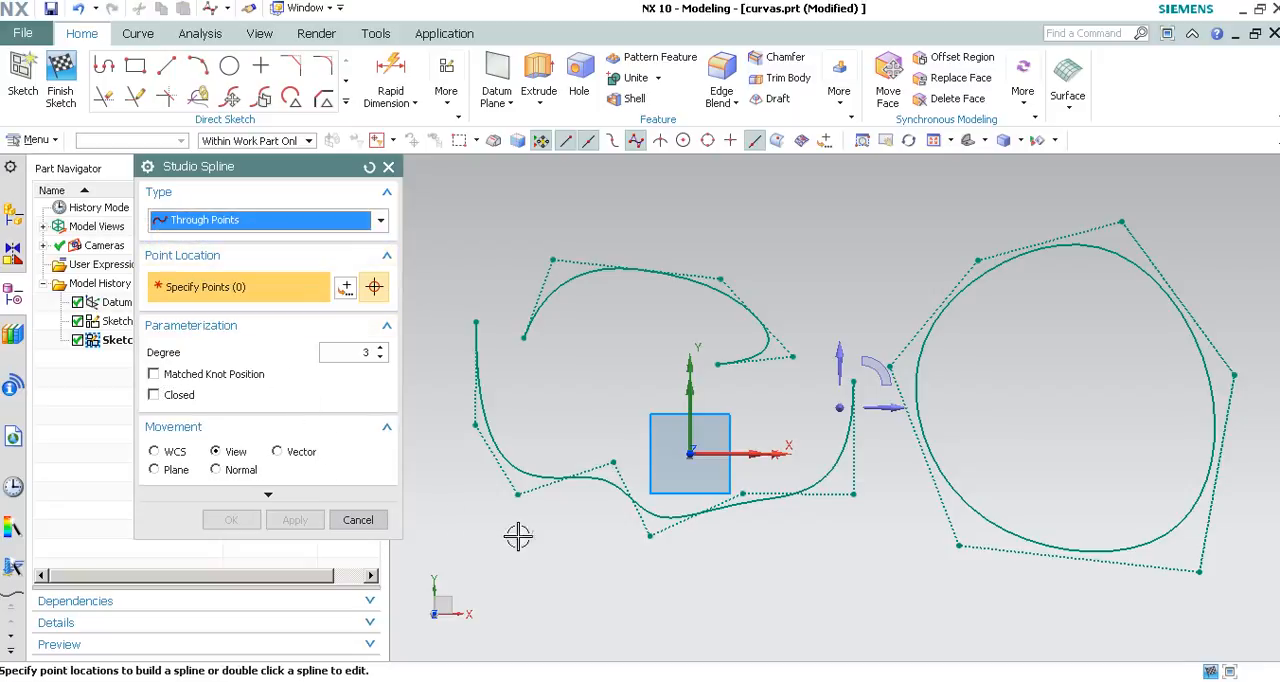
shift+middle_drag(518, 537, 607, 450)
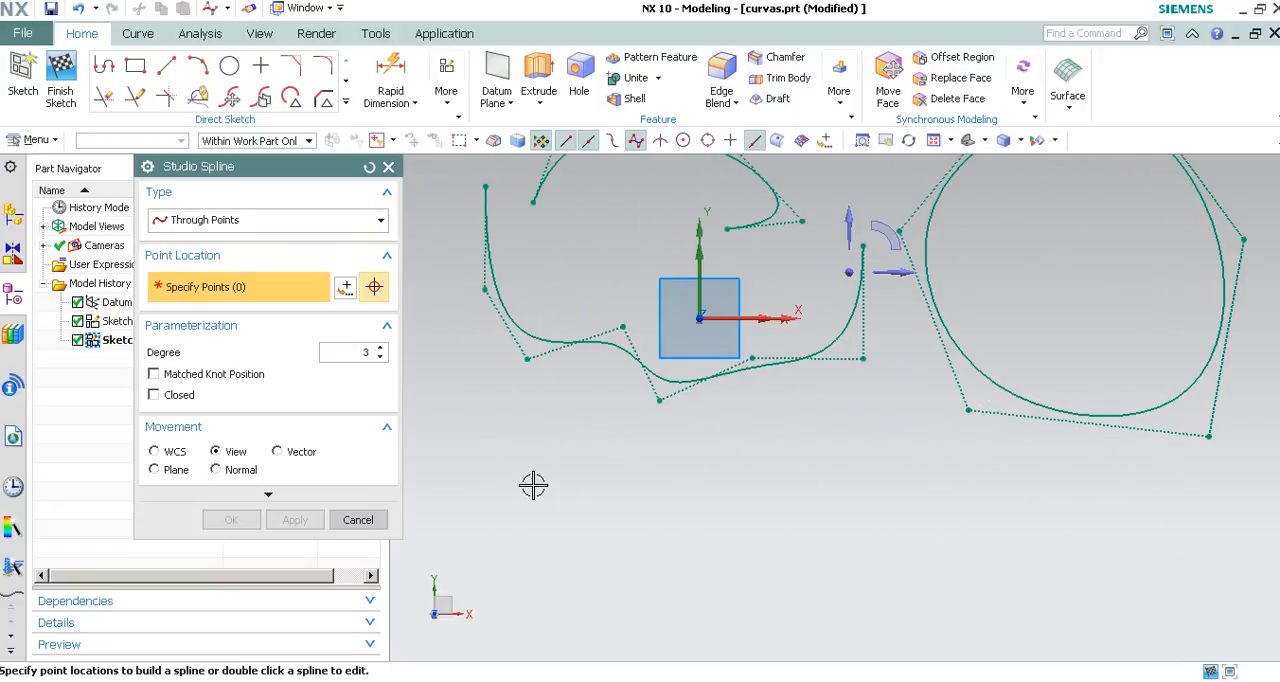
click(479, 526)
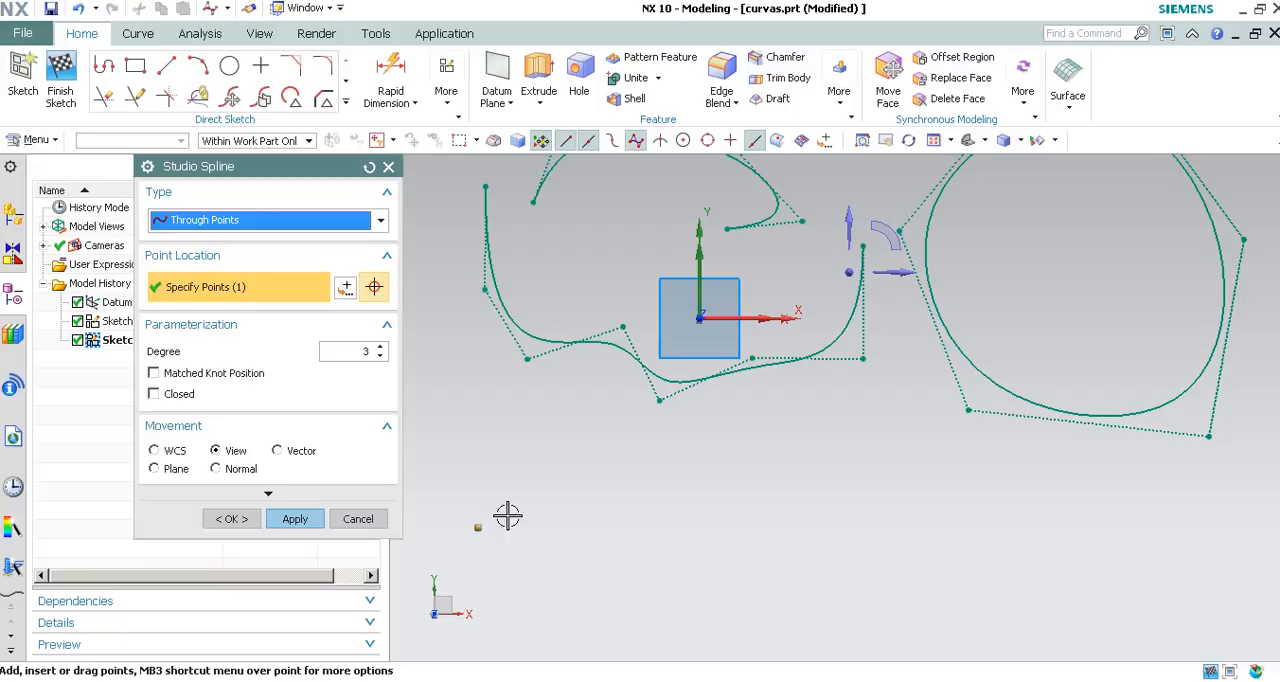
click(622, 461)
click(777, 513)
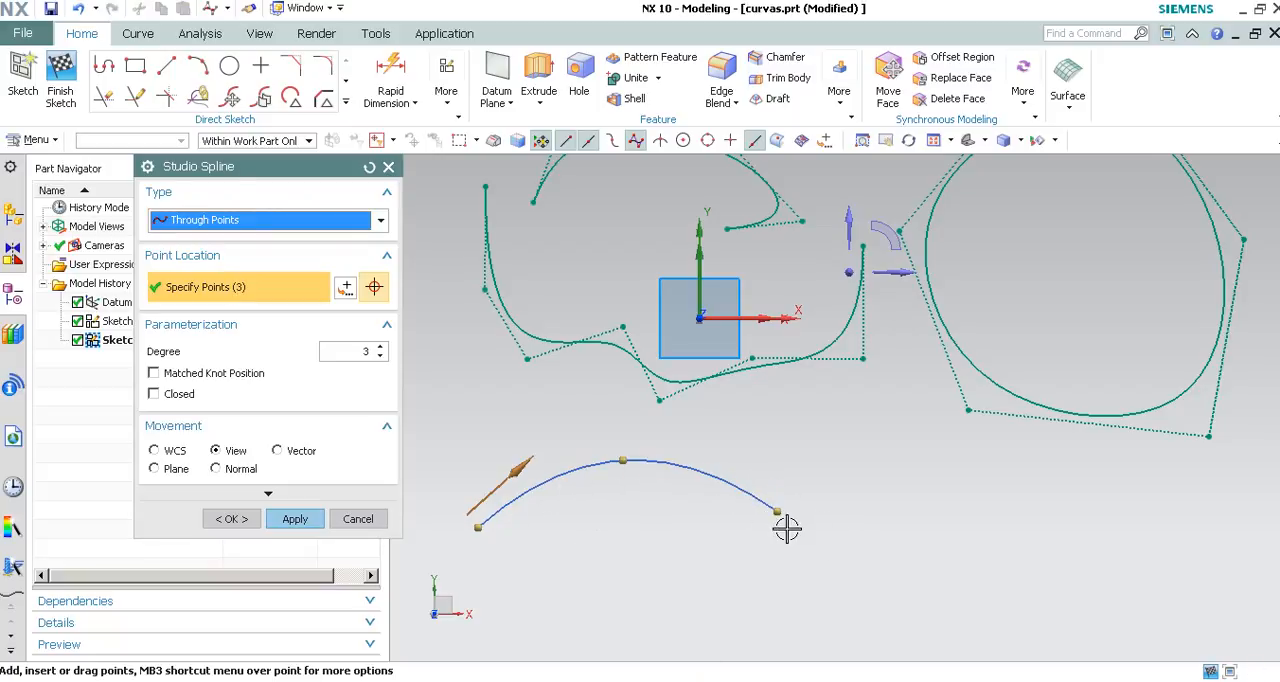
click(958, 489)
click(1003, 590)
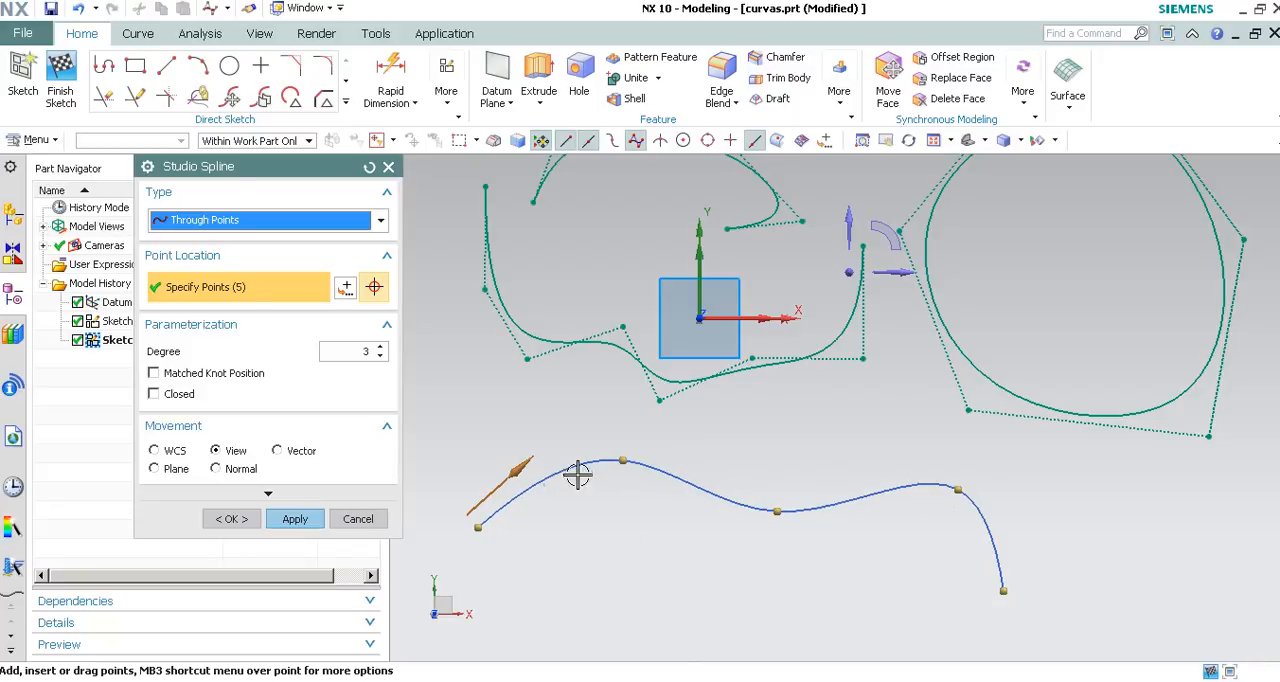
Reshape the through-points spline by lowering its second point, pulling the third into a deep valley and raising the fourth into a peak.
drag(617, 452, 606, 477)
drag(777, 512, 760, 614)
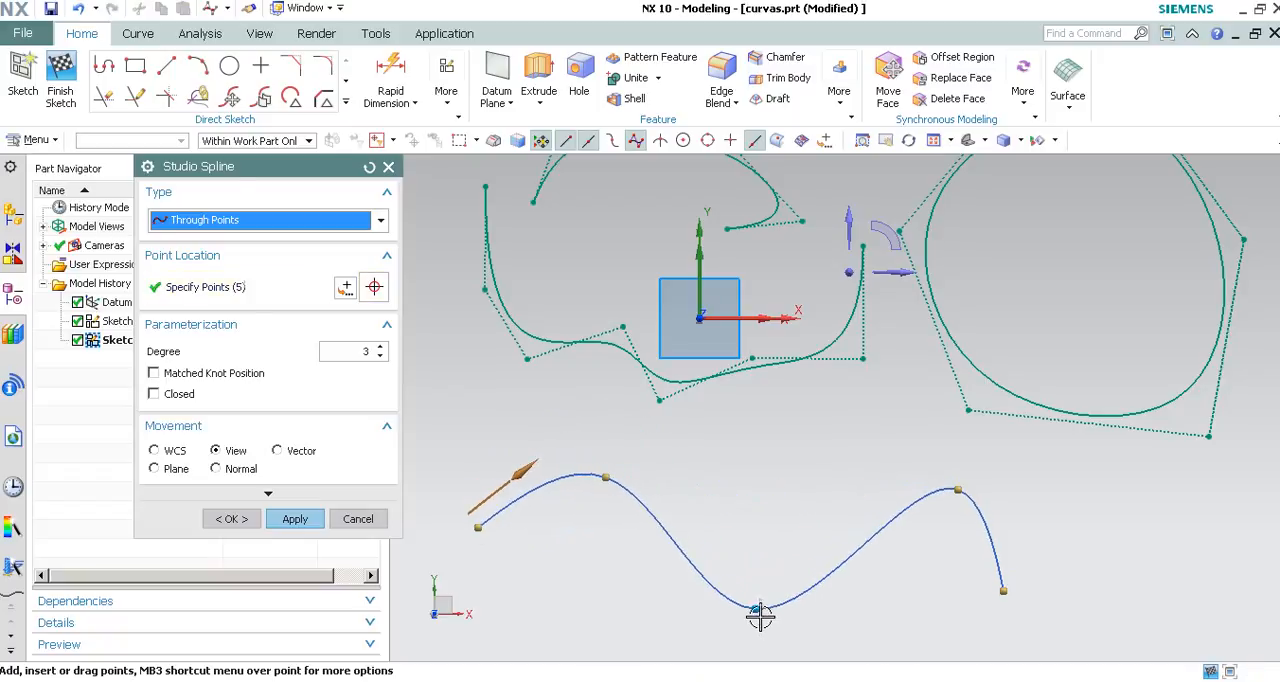
drag(951, 486, 843, 407)
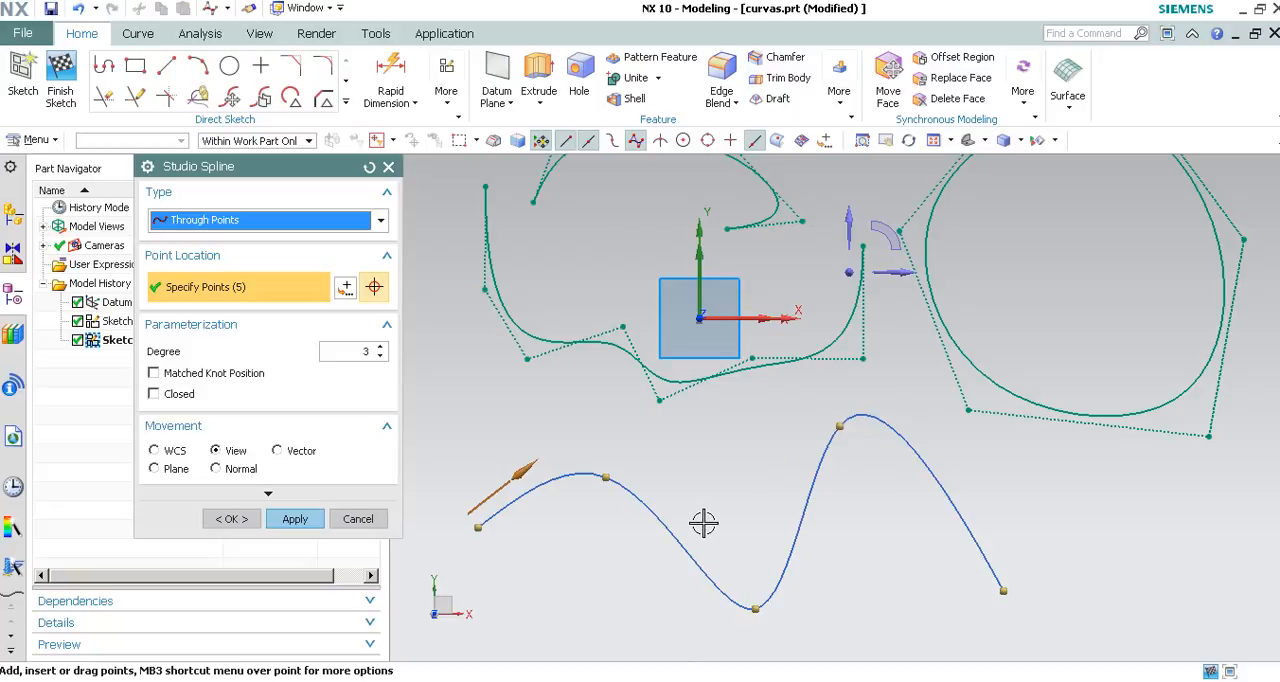
scroll(869, 350, down, 2)
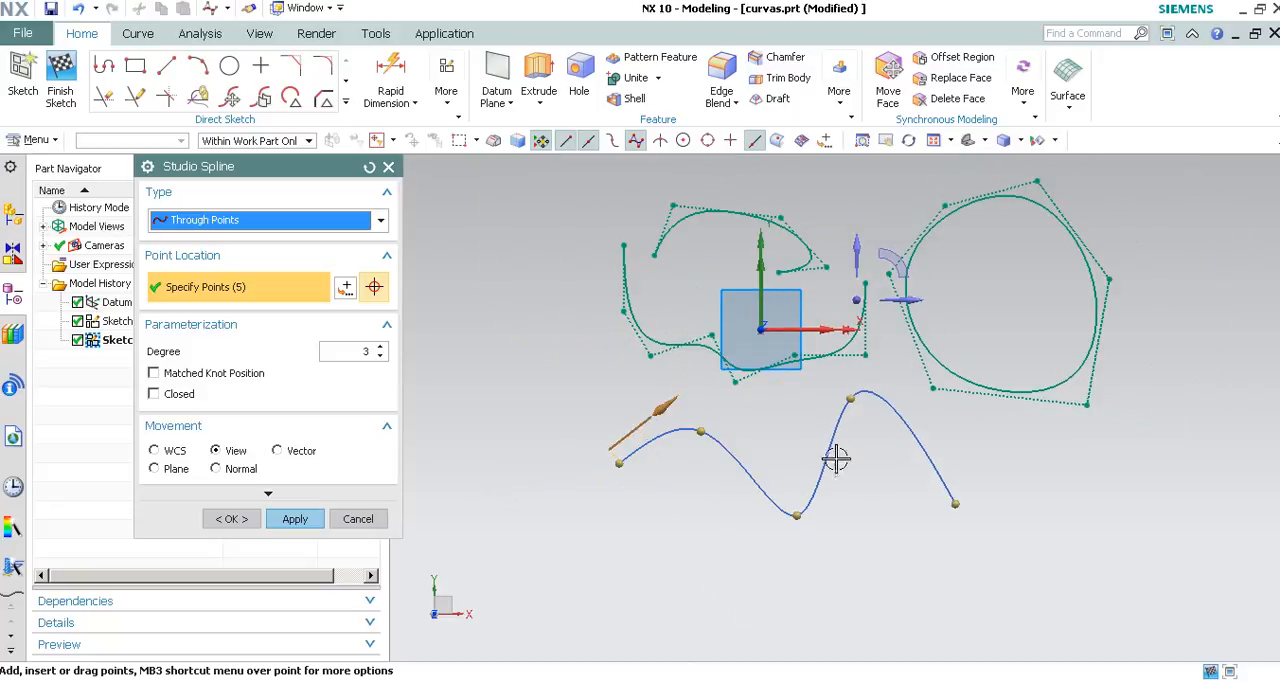
scroll(809, 498, up, 2)
drag(639, 393, 663, 415)
drag(663, 415, 658, 415)
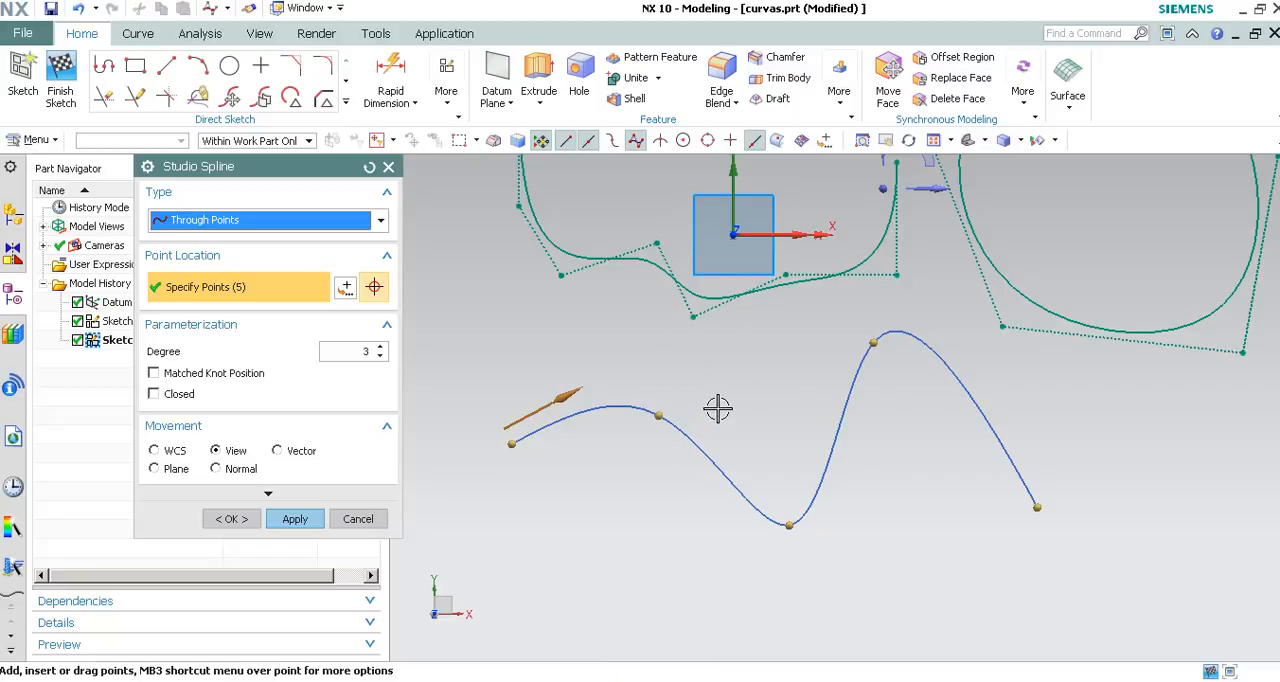
Restrict point movement to the WCS X axis and shift the spline's second point, then lower it along the Y axis only.
click(155, 451)
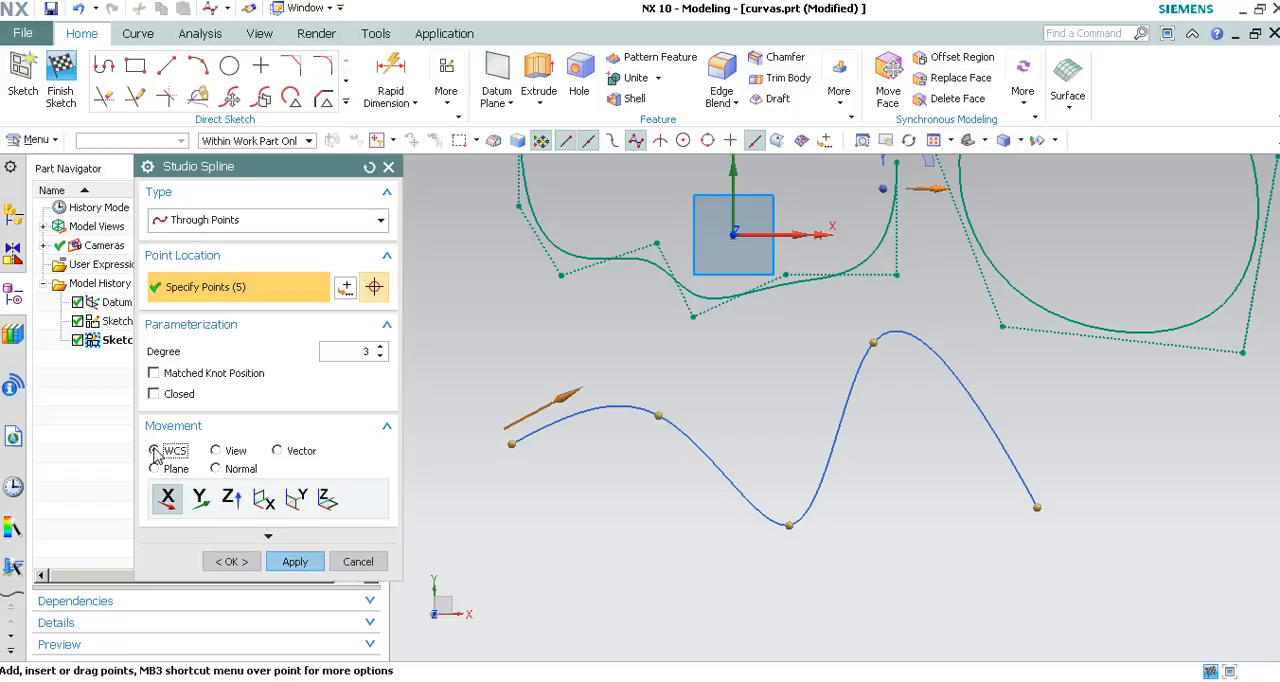
click(167, 498)
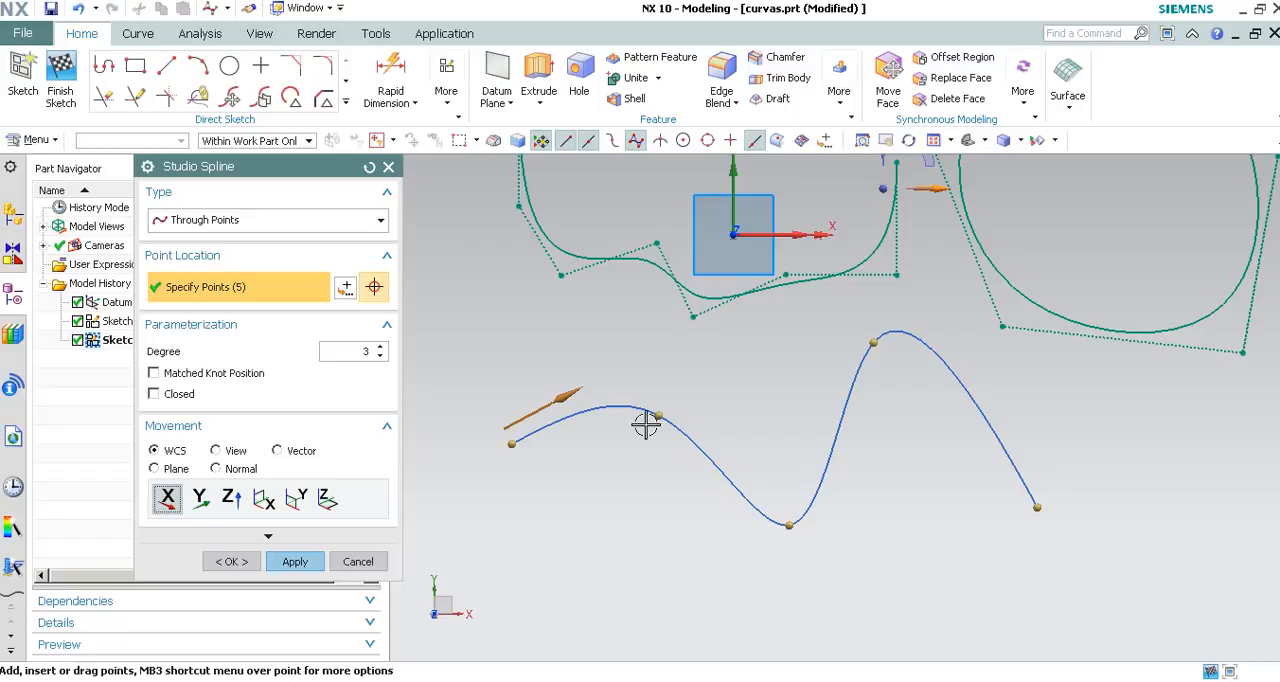
drag(657, 423, 652, 554)
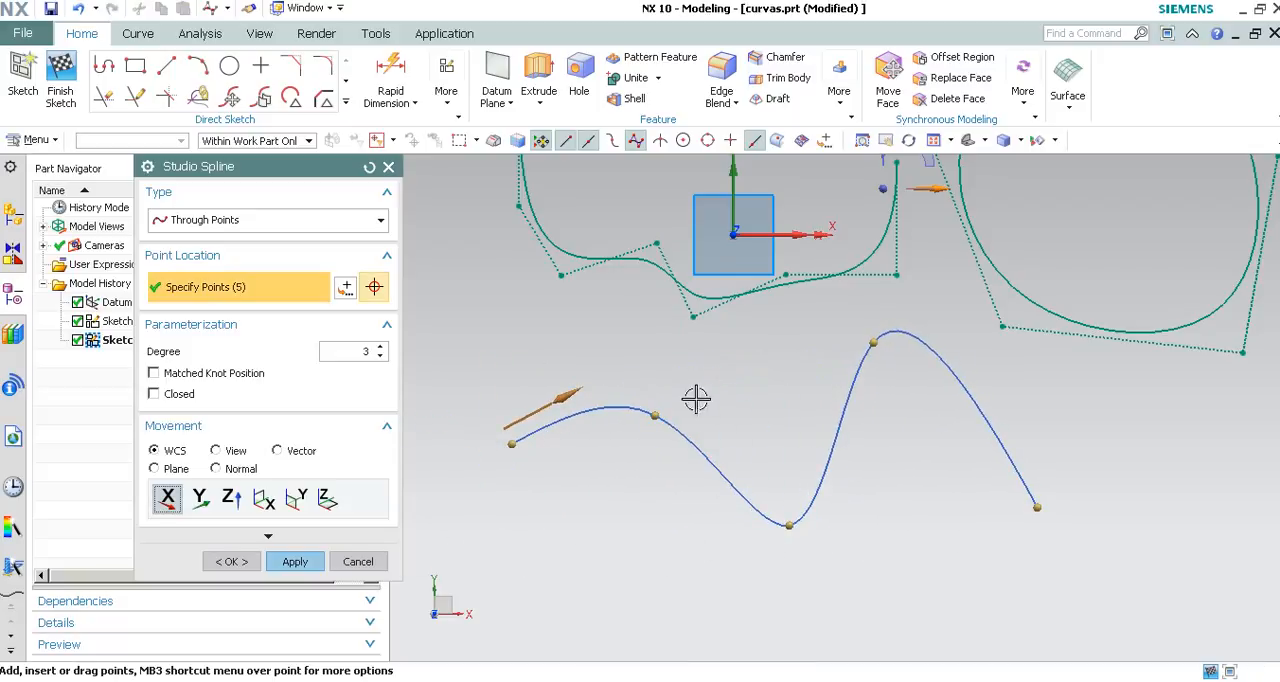
click(202, 498)
drag(652, 424, 715, 450)
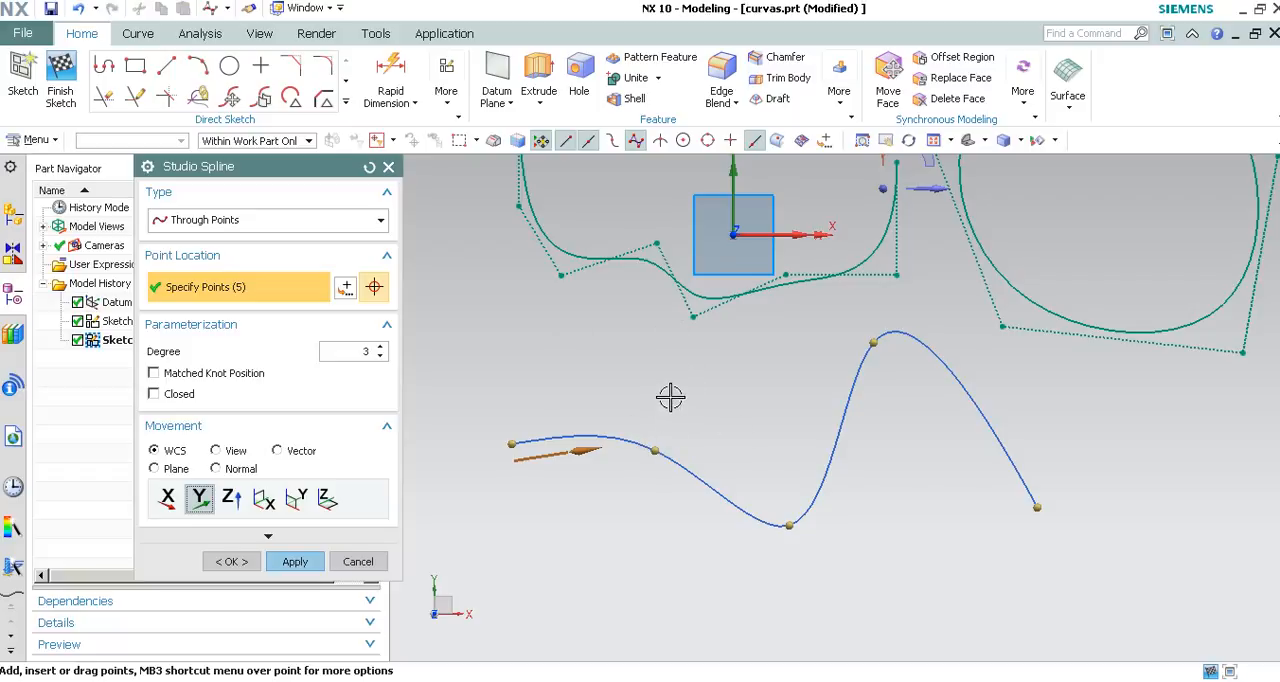
Raise the spline's second point with movement limited to the WCS plane normal to X, and shift it sideways in the plane normal to Y.
click(262, 500)
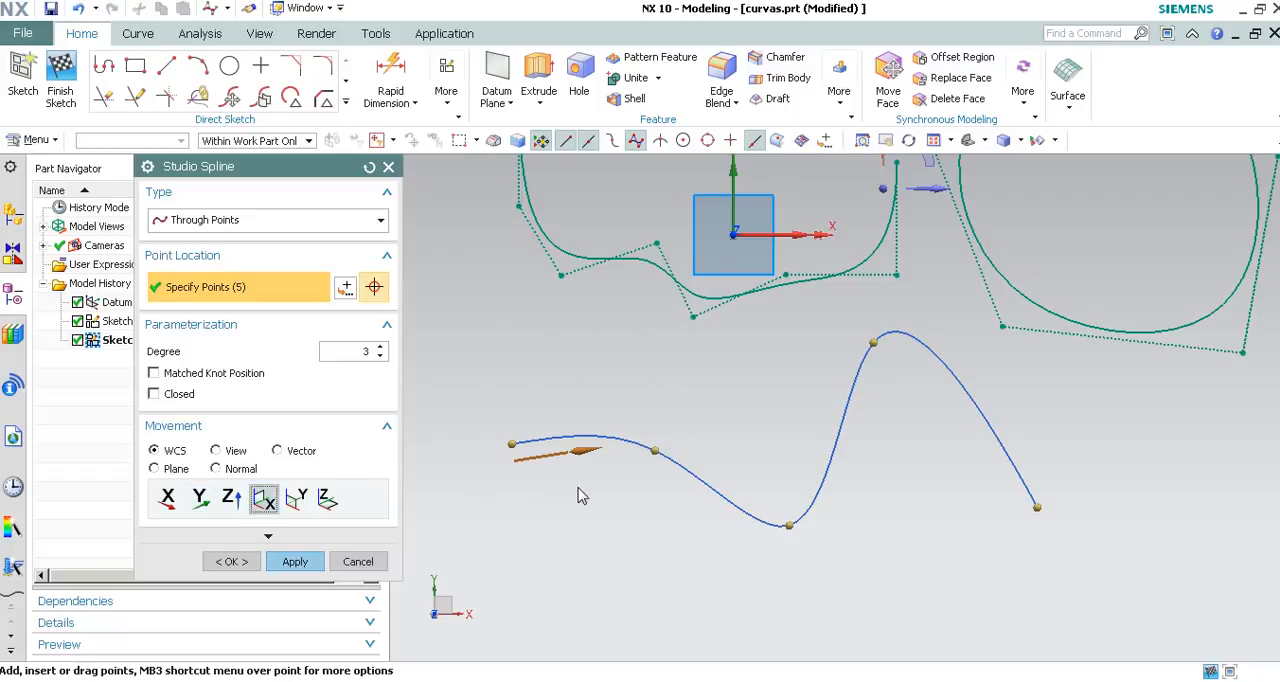
drag(655, 451, 682, 401)
click(296, 497)
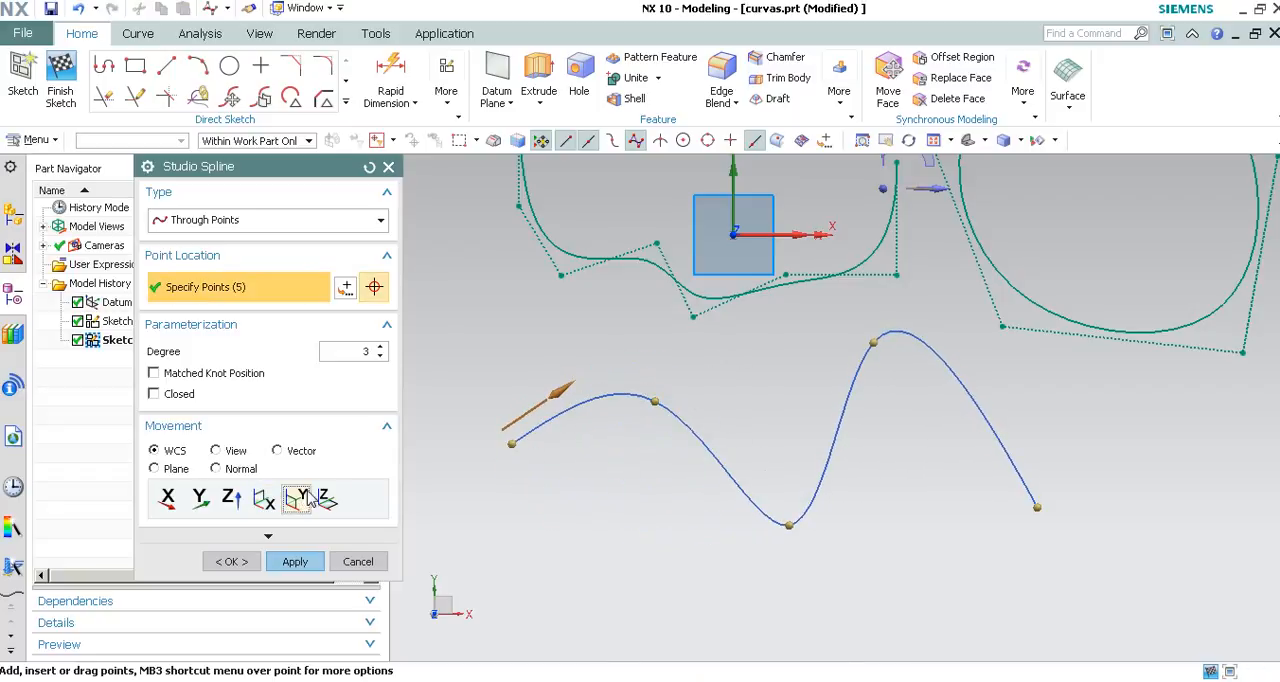
drag(660, 451, 660, 514)
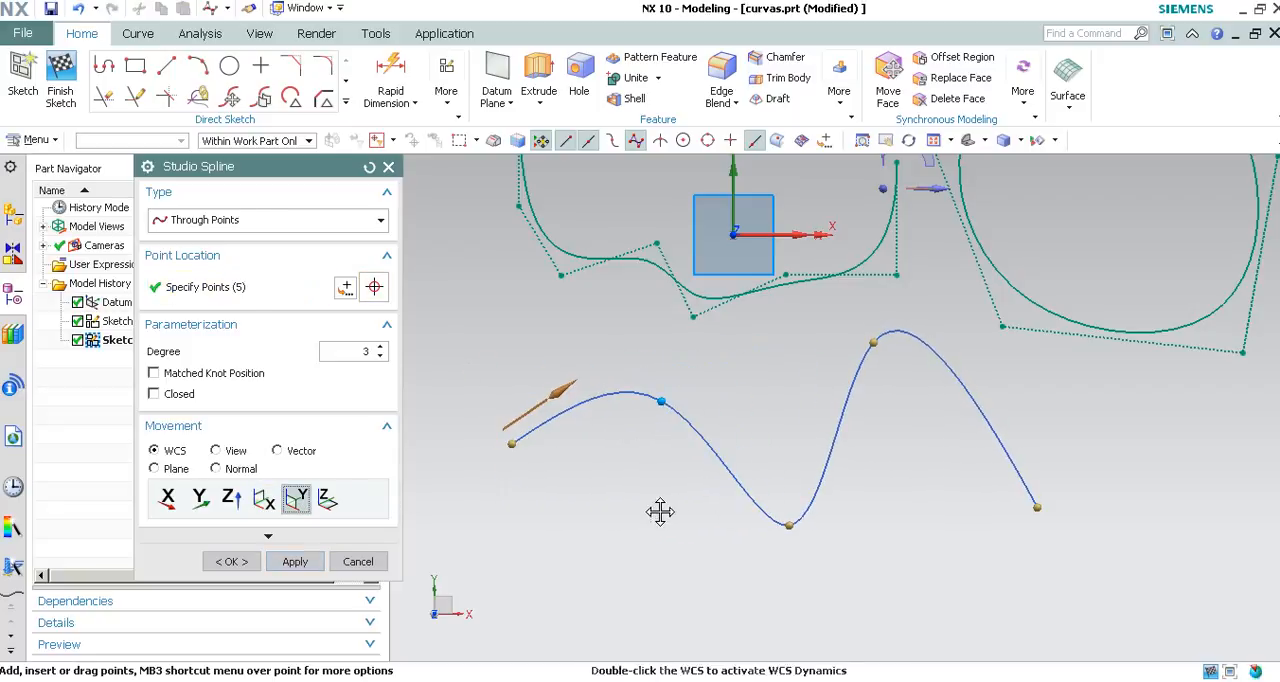
Set the WCS movement back to the X axis, create the through-points spline and leave the Studio Spline command.
click(167, 498)
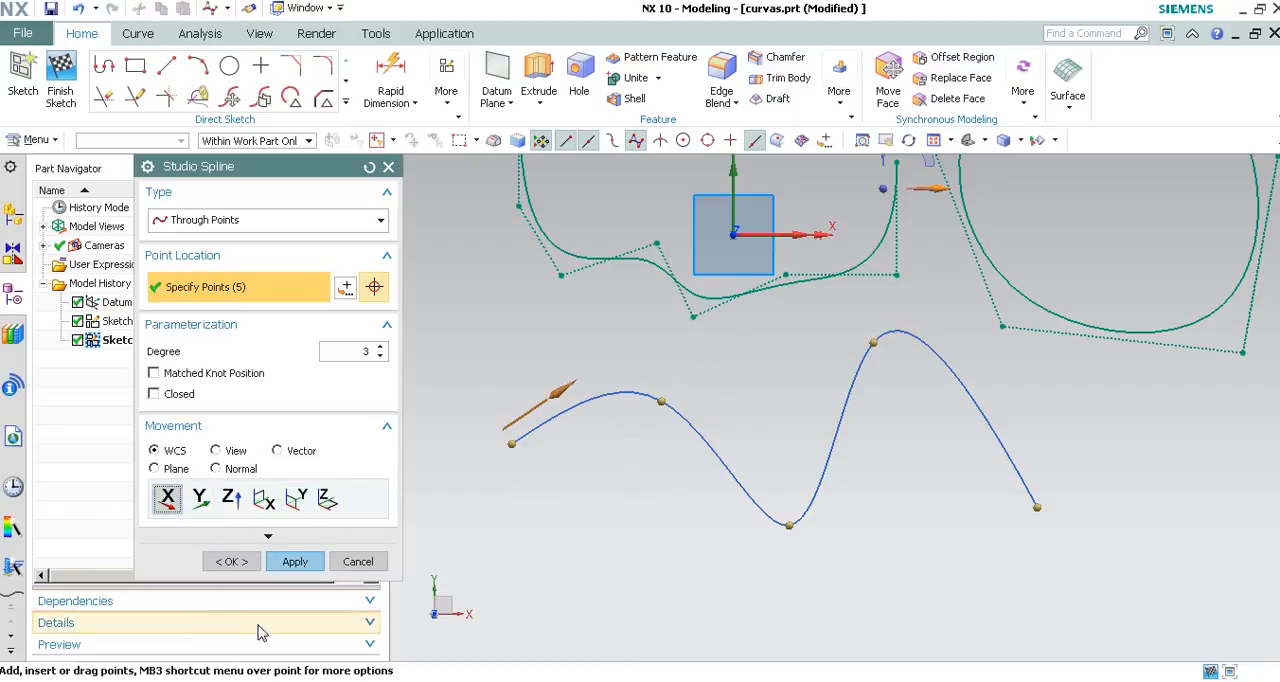
click(293, 561)
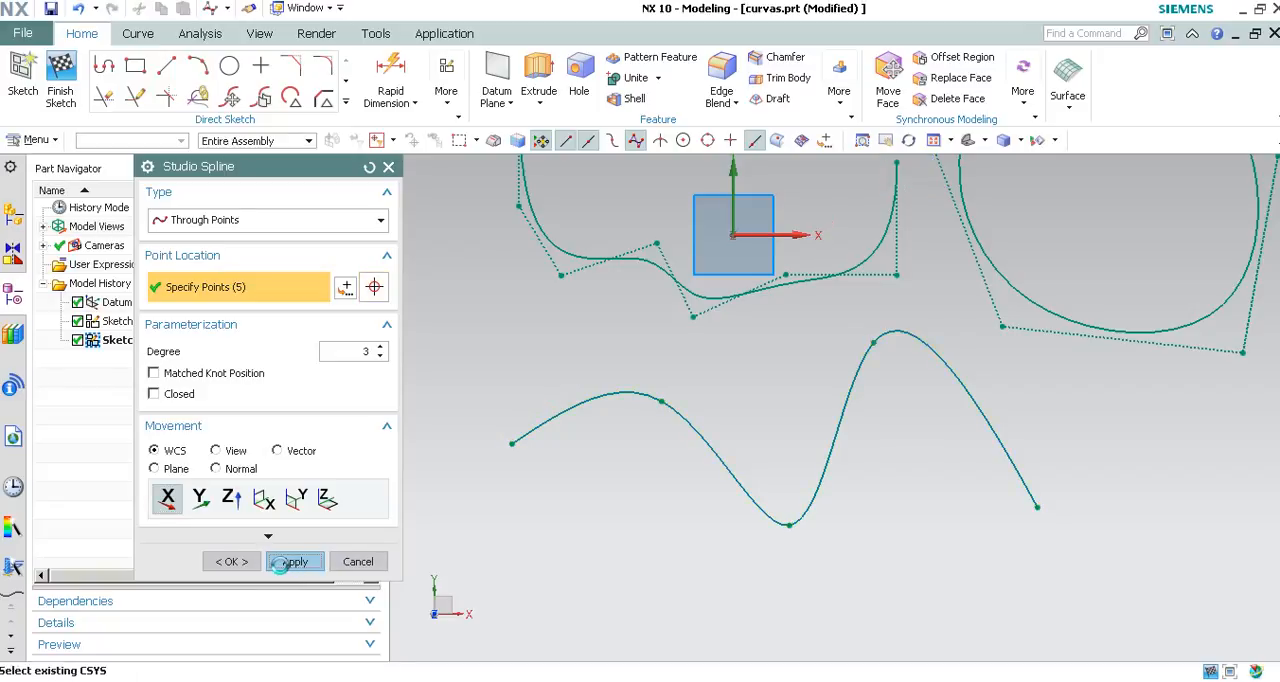
click(362, 562)
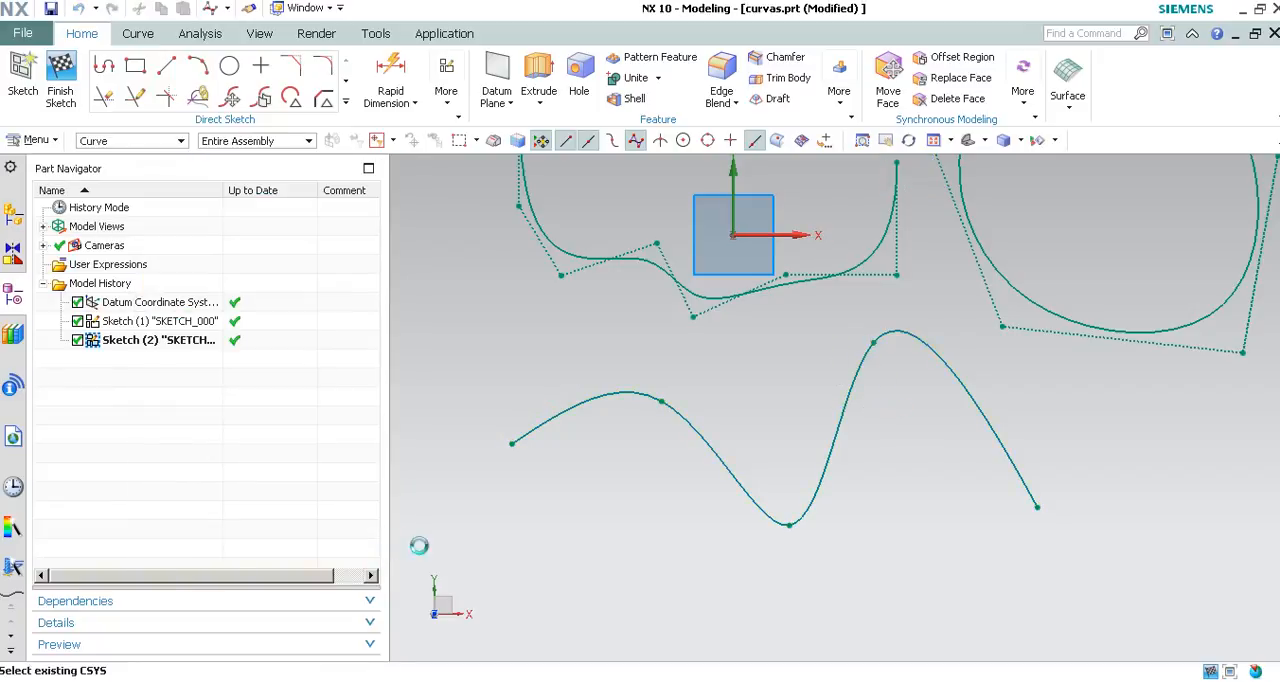
Draw a short line sloping down to the right, to the left of the open spline by poles around the origin.
scroll(651, 280, down, 3)
scroll(594, 340, up, 1)
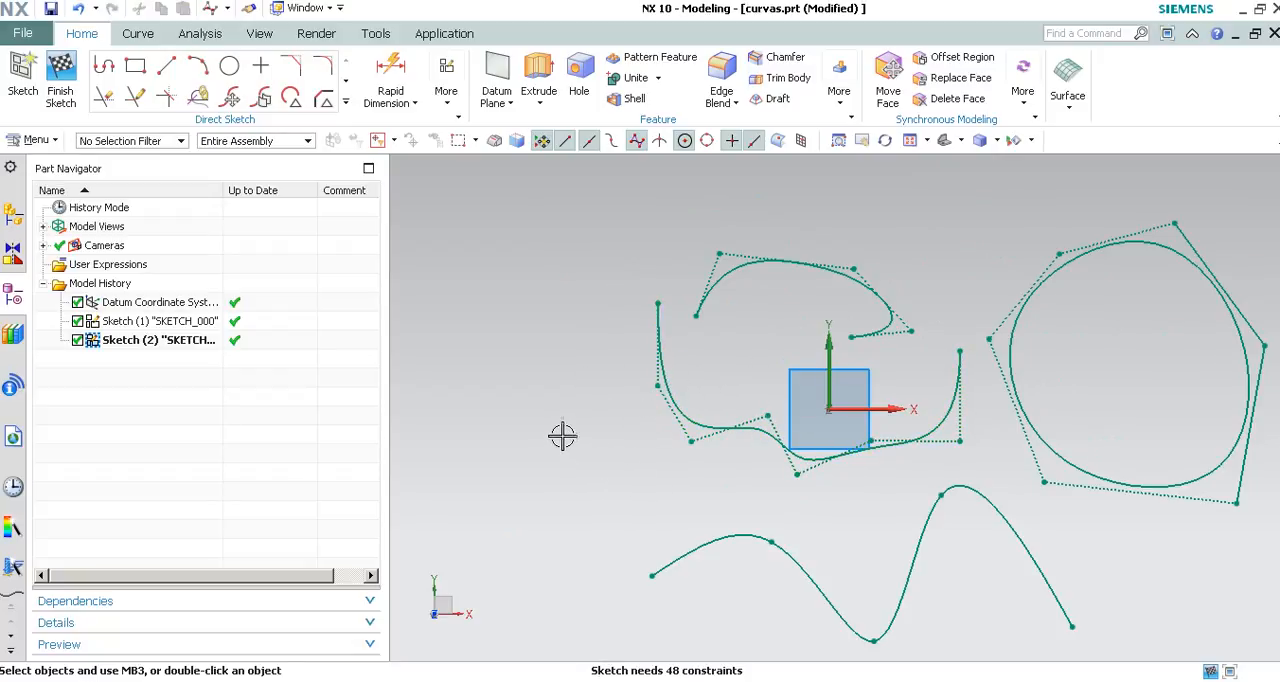
shift+middle_drag(608, 394, 540, 420)
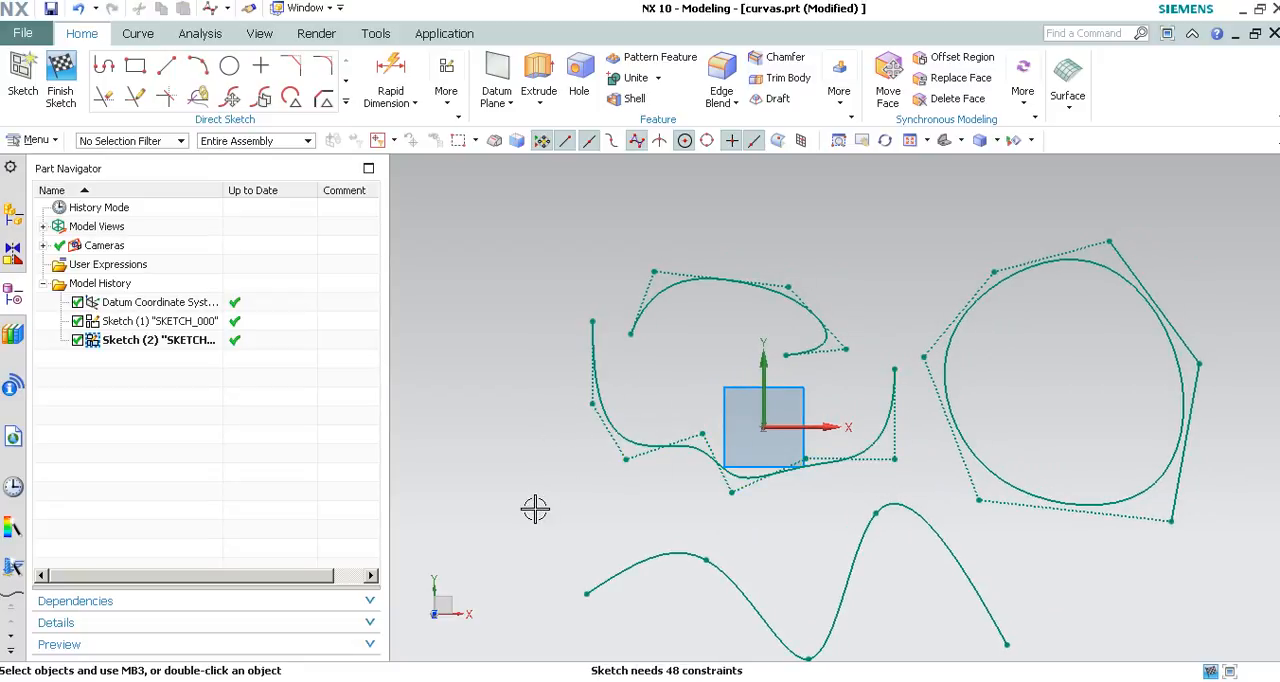
scroll(495, 428, up, 3)
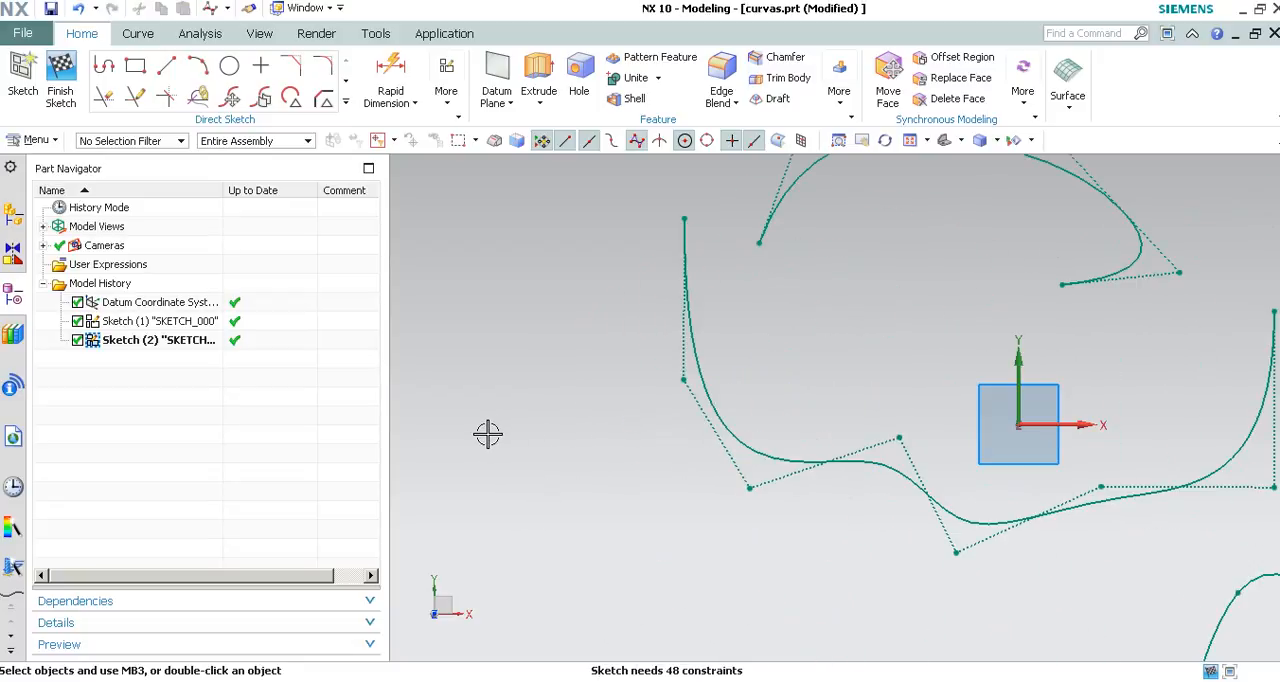
key(l)
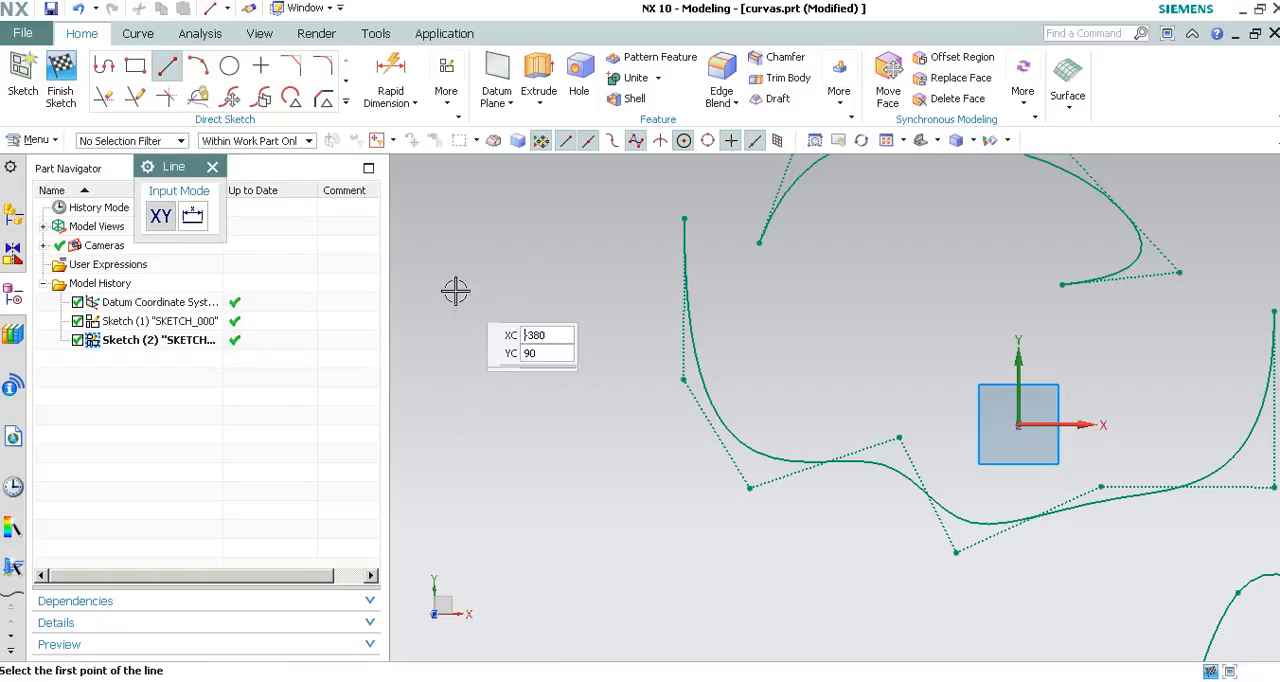
click(436, 321)
click(578, 366)
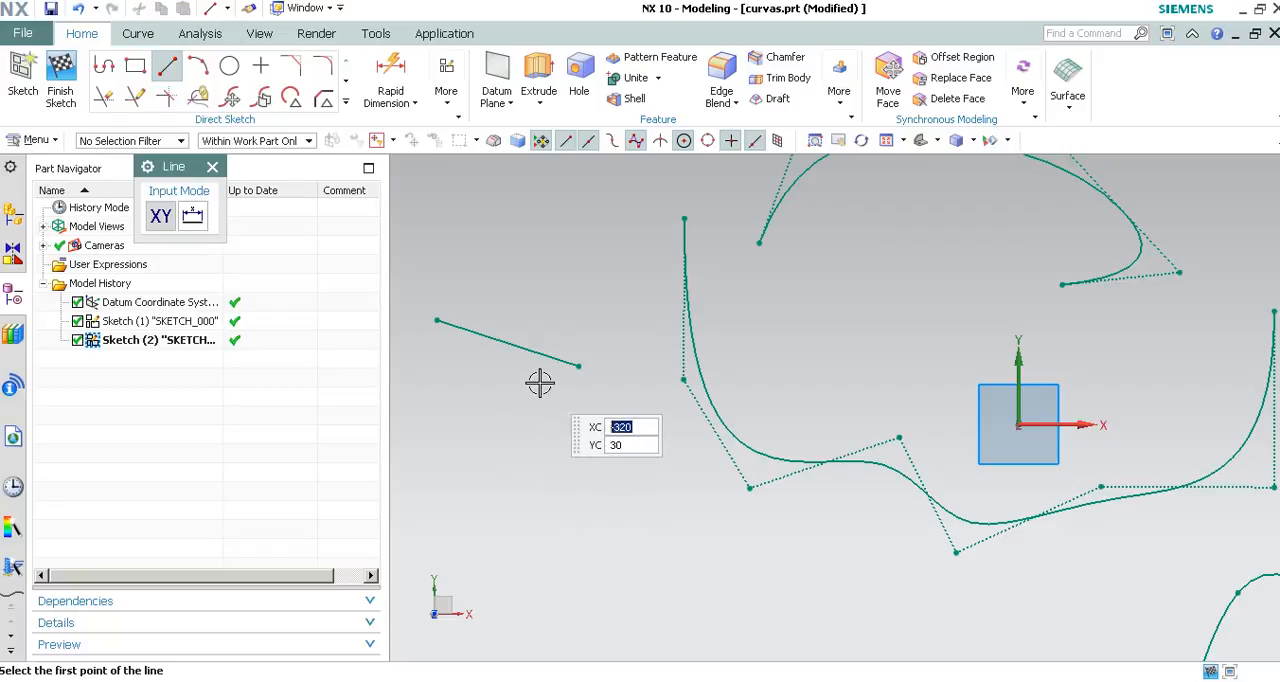
key(Escape)
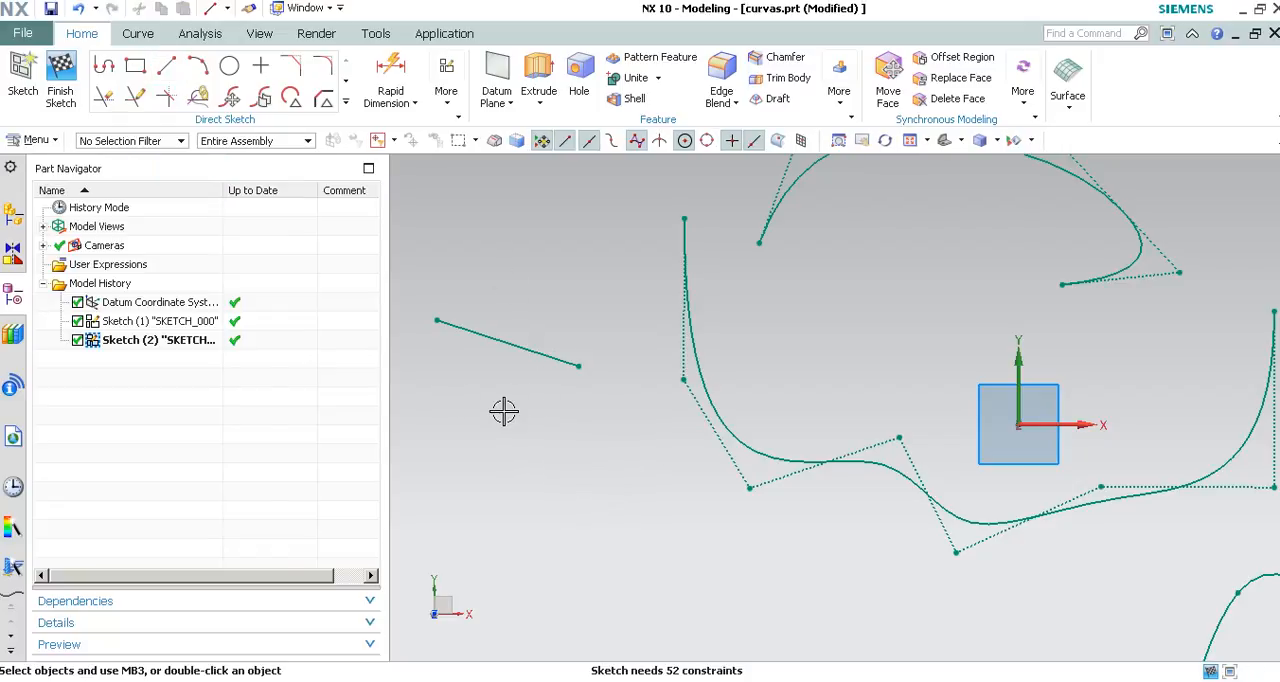
Constrain the line's right endpoint coincident with the second pole of the neighbouring open spline.
key(c)
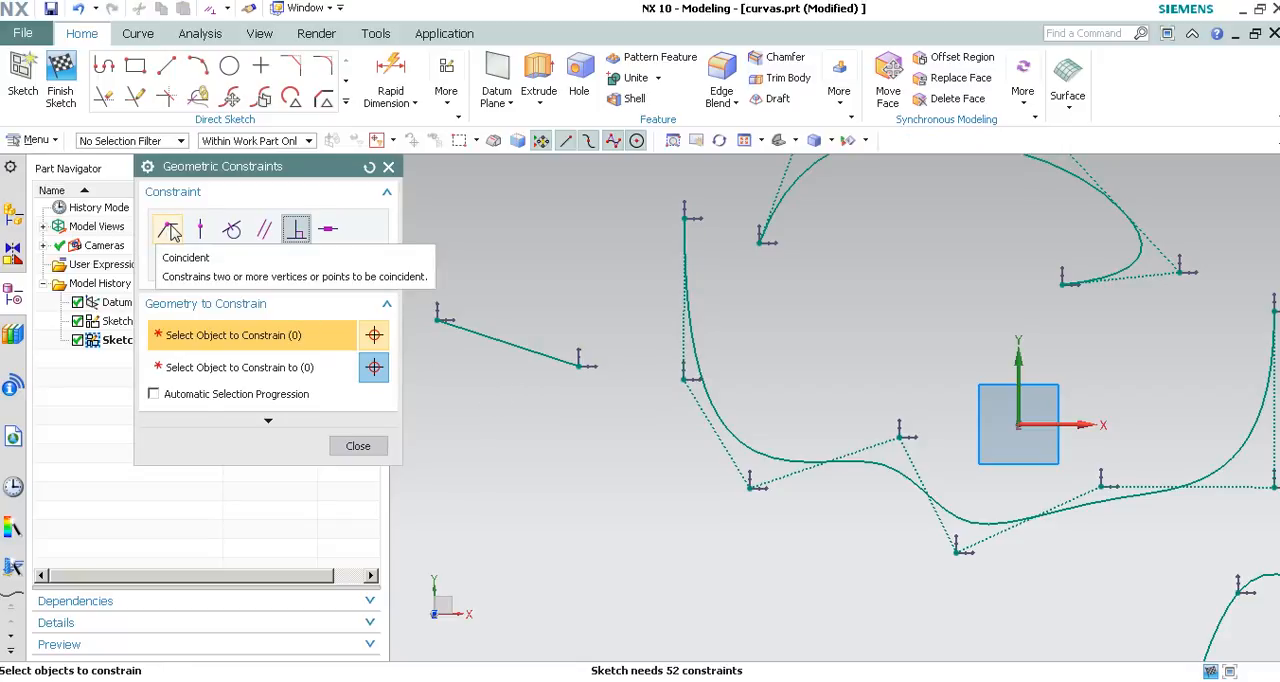
click(169, 230)
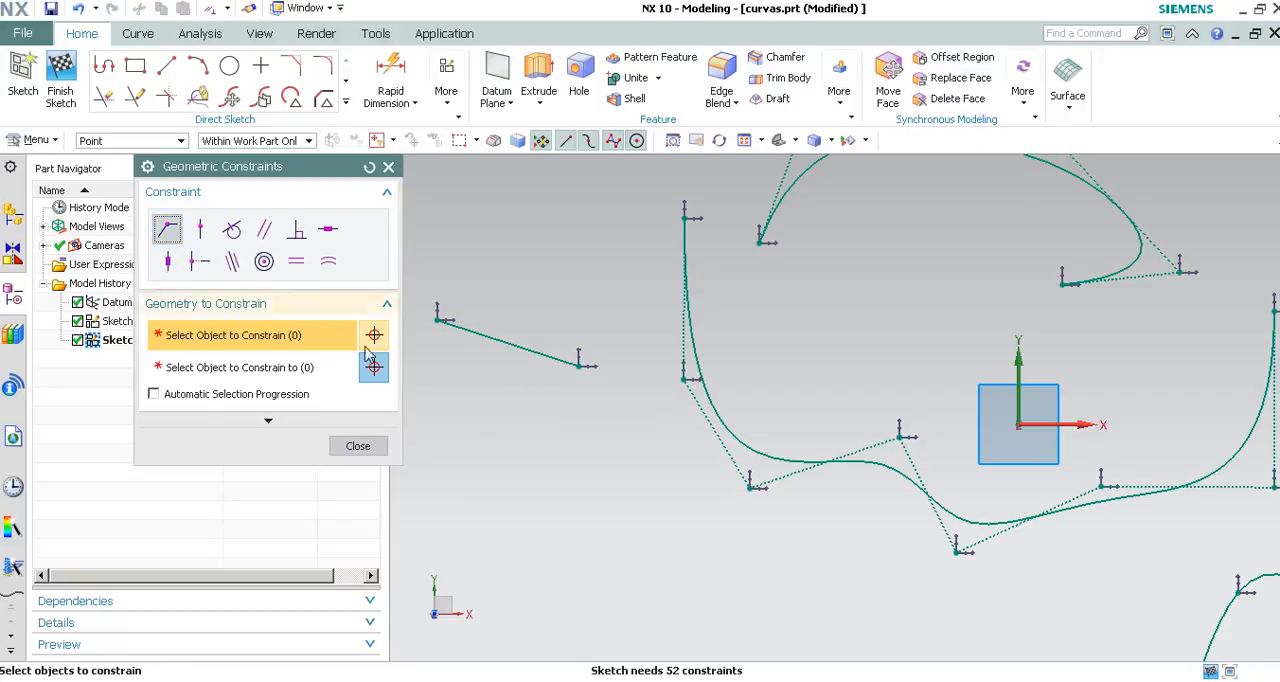
click(588, 372)
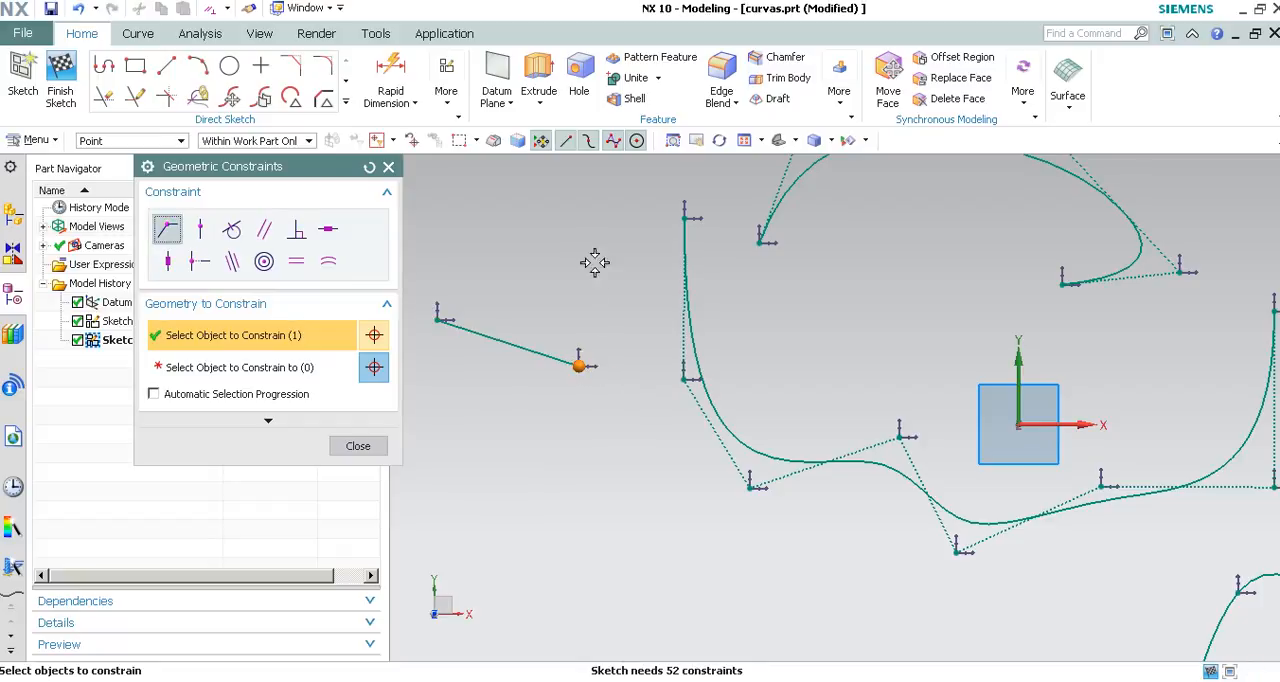
click(680, 379)
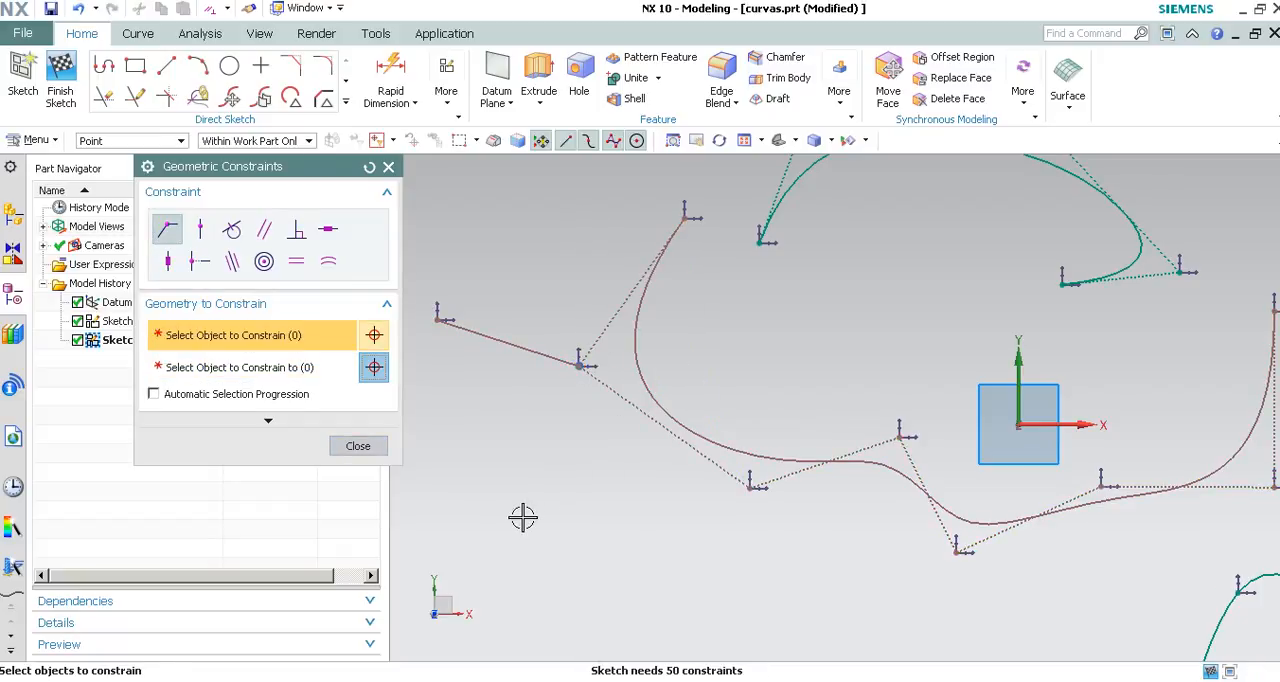
click(362, 446)
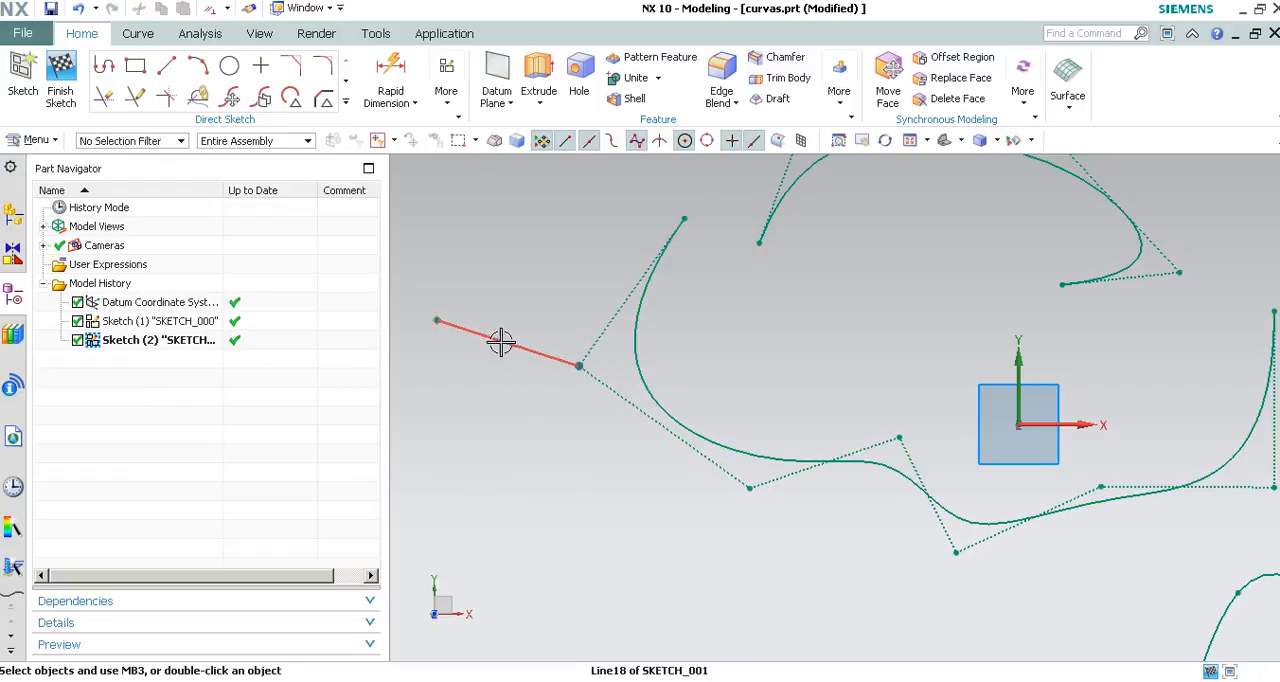
Move the line and its free endpoint to steepen it and reshape the spline attached to its other end.
mouse_move(486, 340)
mouse_down()
mouse_move(481, 480)
mouse_move(479, 278)
mouse_move(514, 349)
mouse_move(510, 384)
mouse_up()
drag(432, 350, 467, 311)
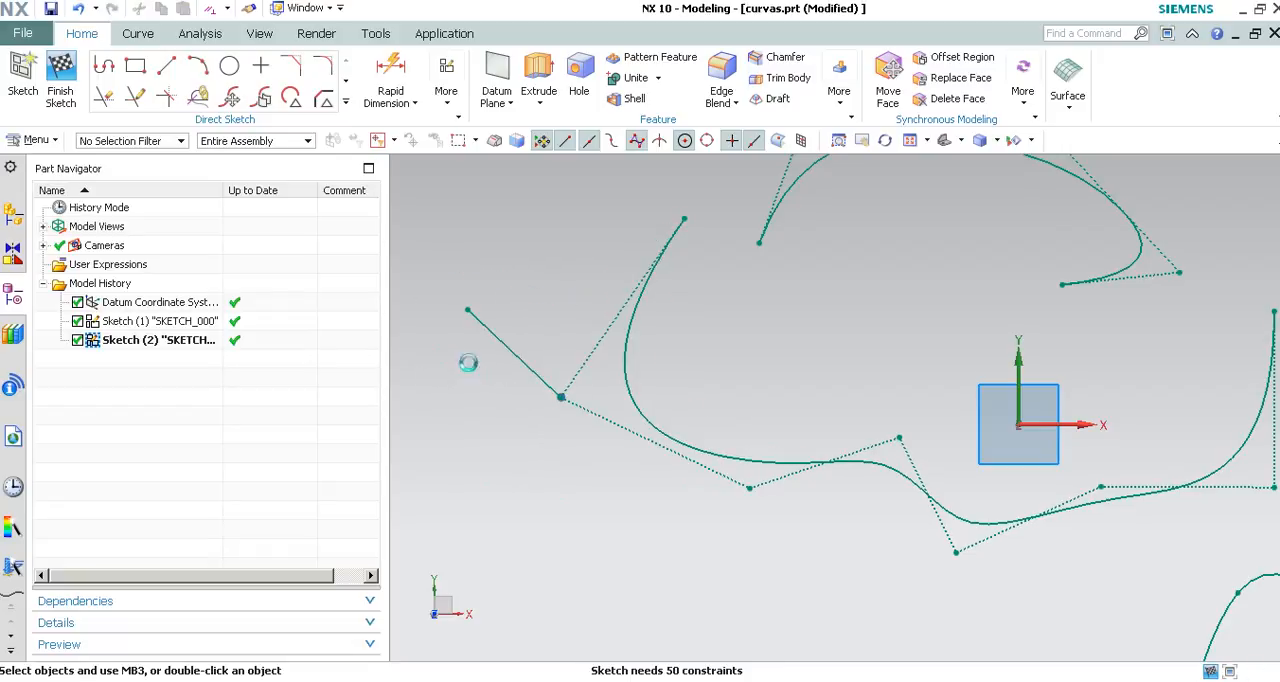
scroll(499, 344, down, 4)
scroll(615, 516, up, 2)
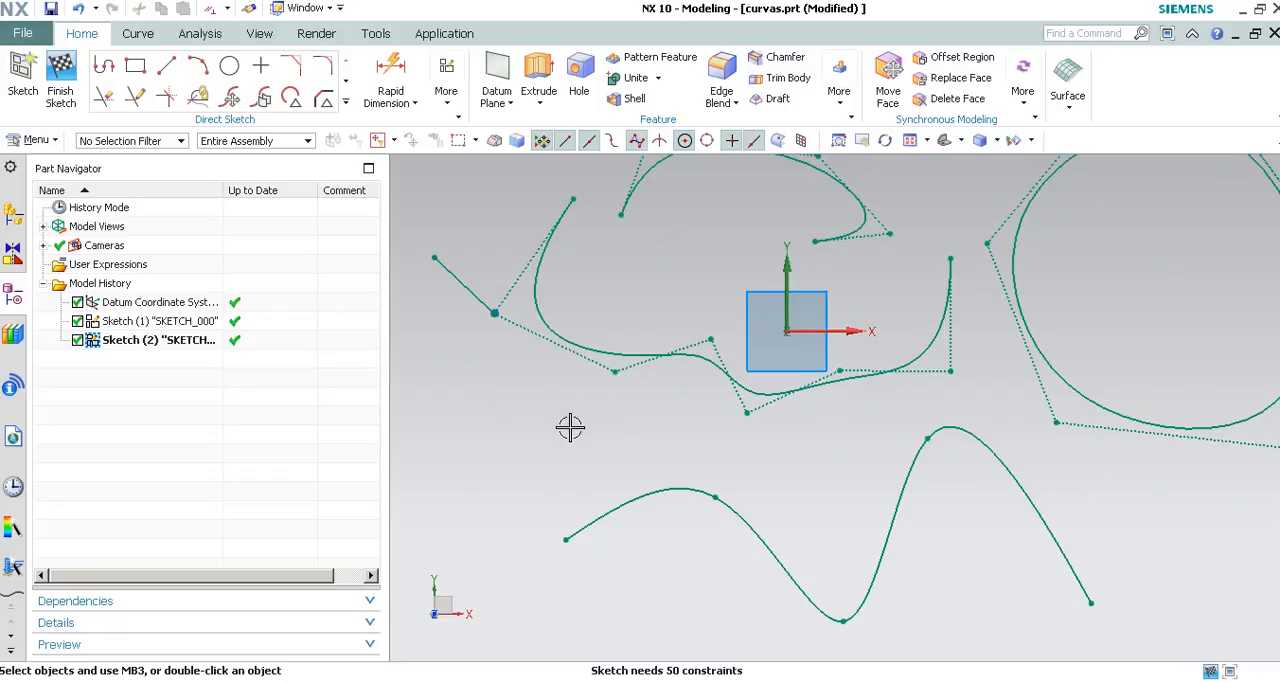
shift+middle_drag(503, 443, 569, 400)
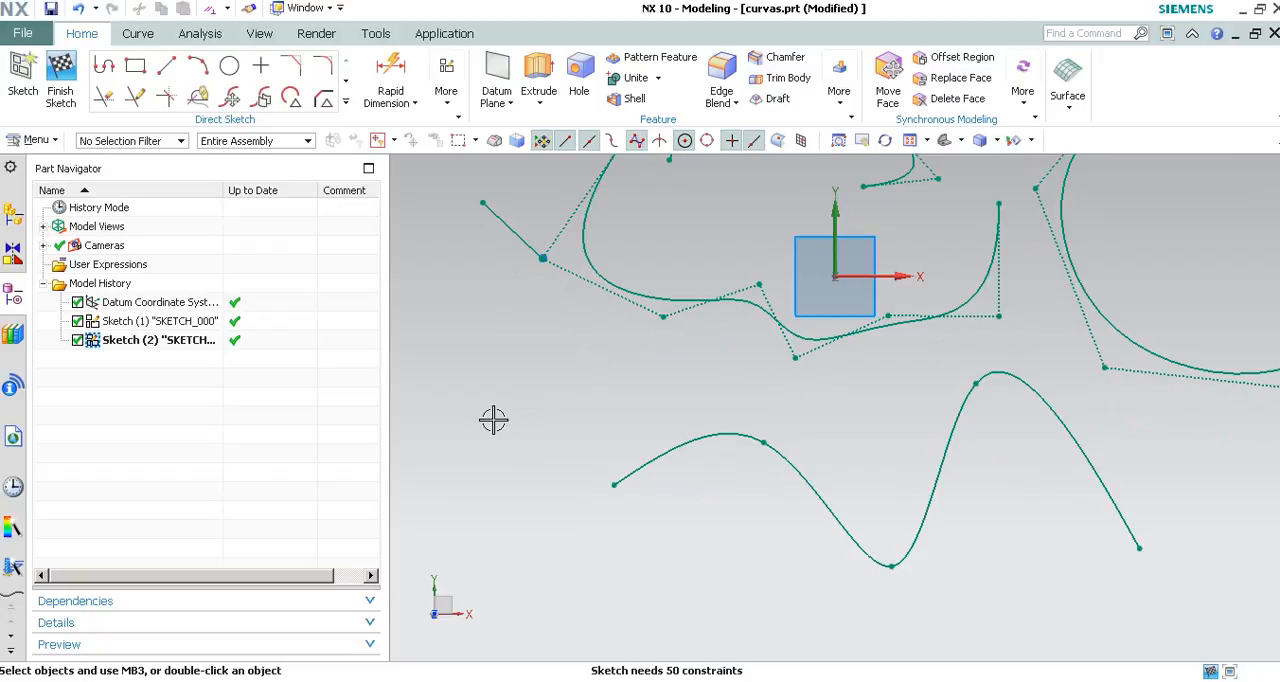
Draw a short line sloping up to the right, just left of the through-points spline's start point.
key(l)
click(535, 436)
click(432, 532)
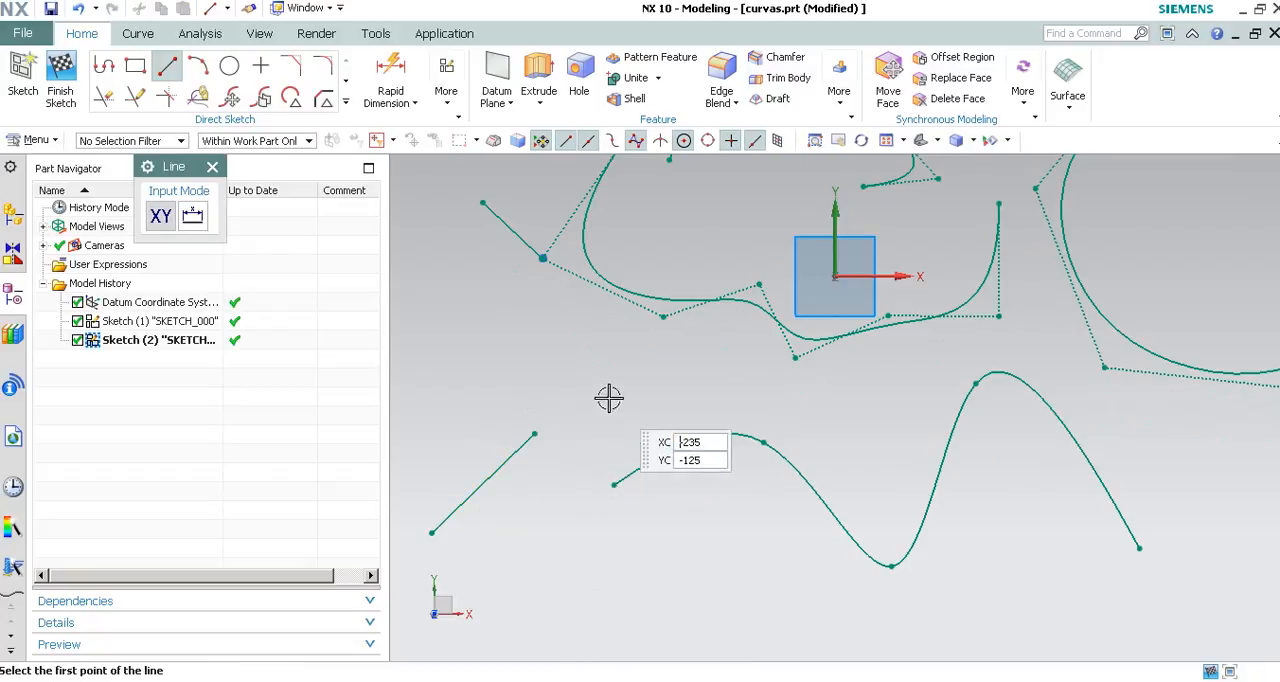
key(Escape)
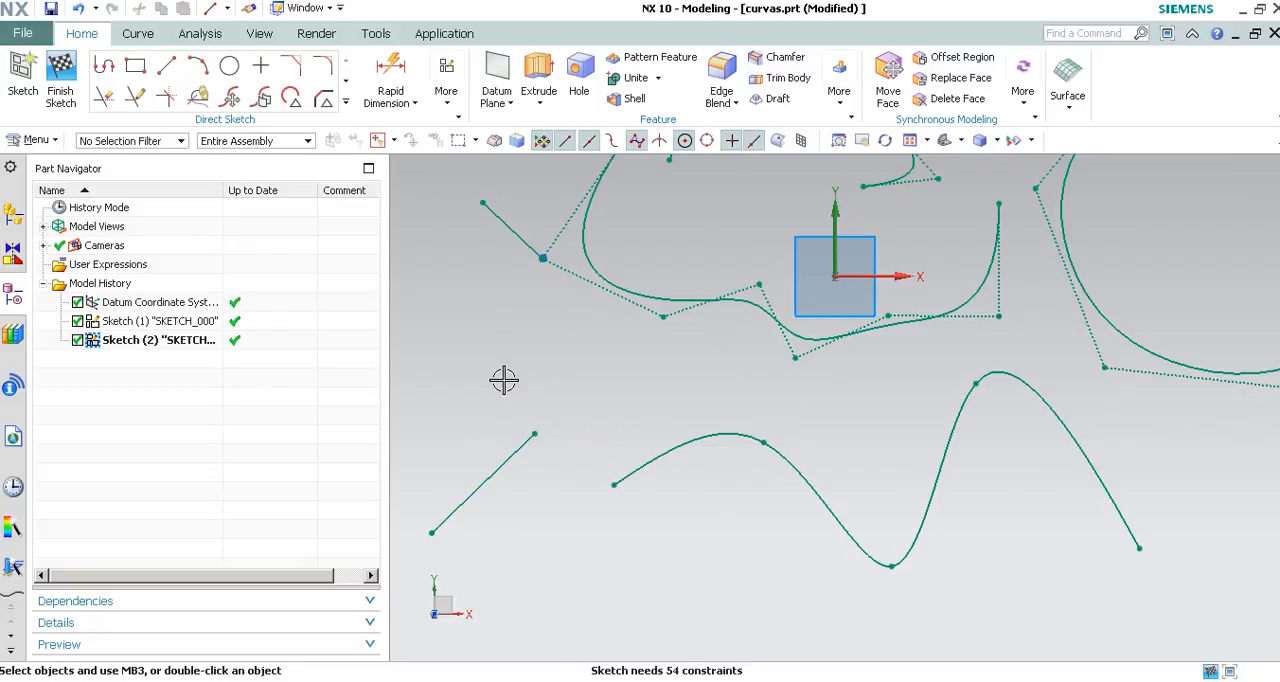
Constrain the new line tangent to the through-points spline.
key(c)
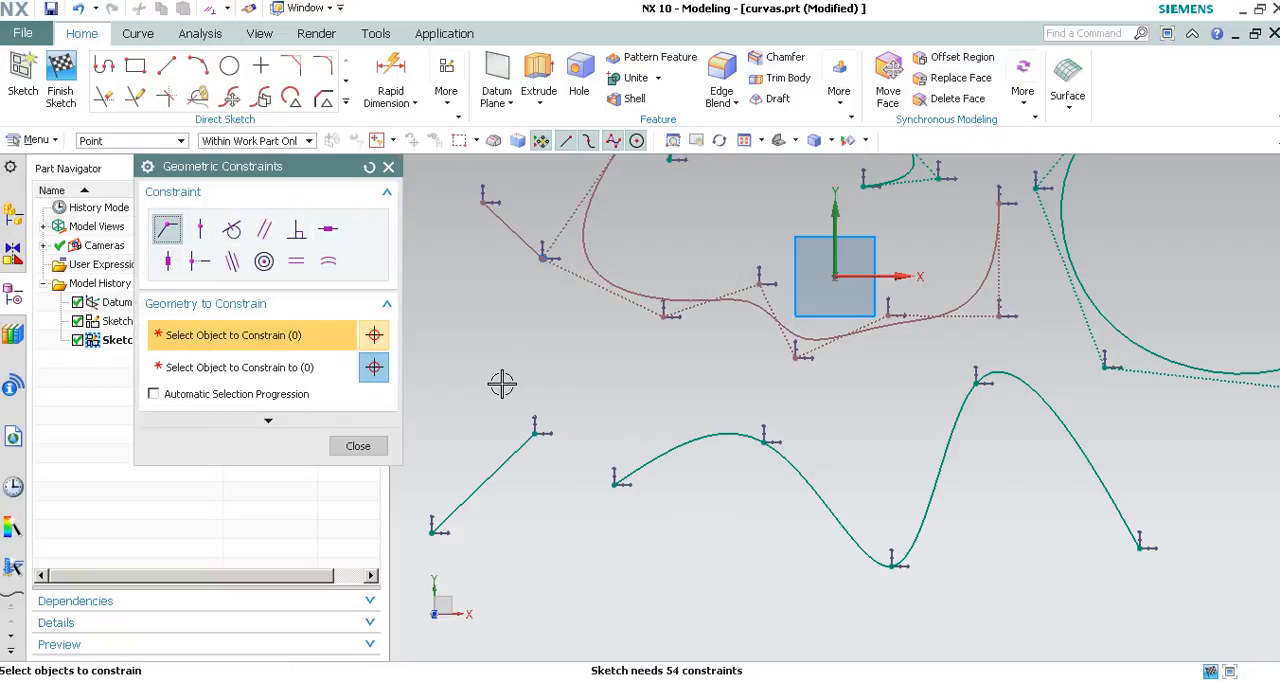
click(231, 229)
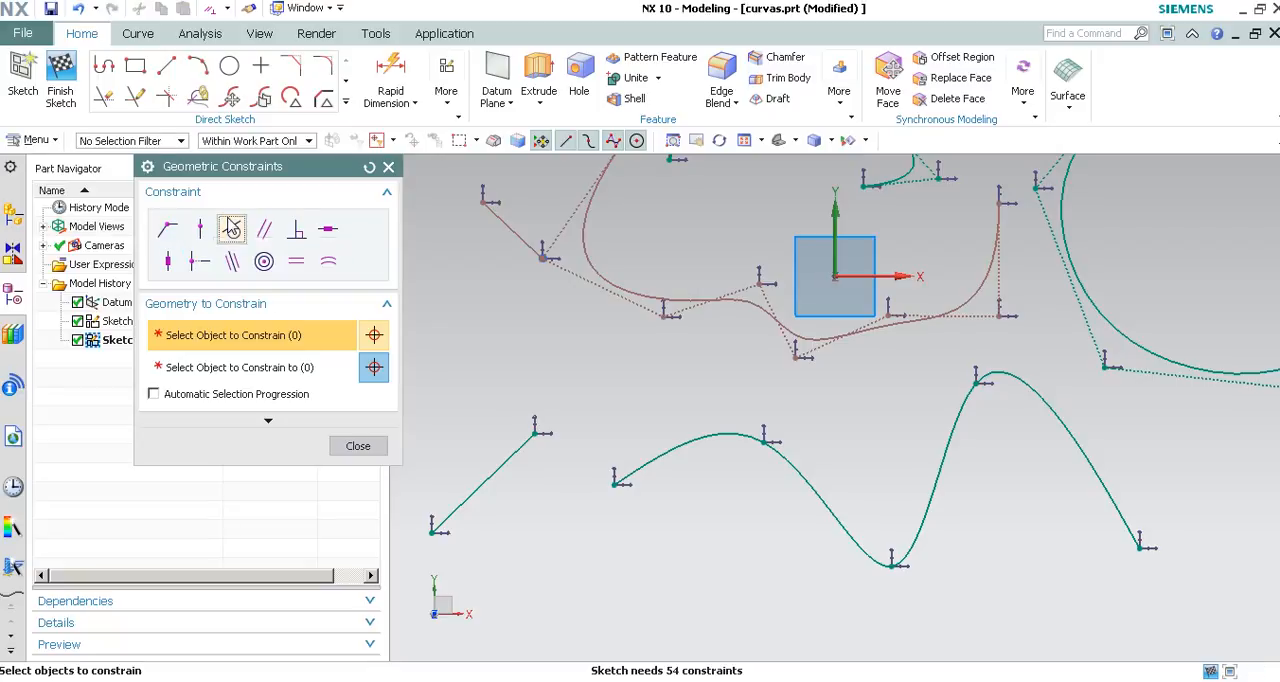
click(522, 446)
middle_click(514, 342)
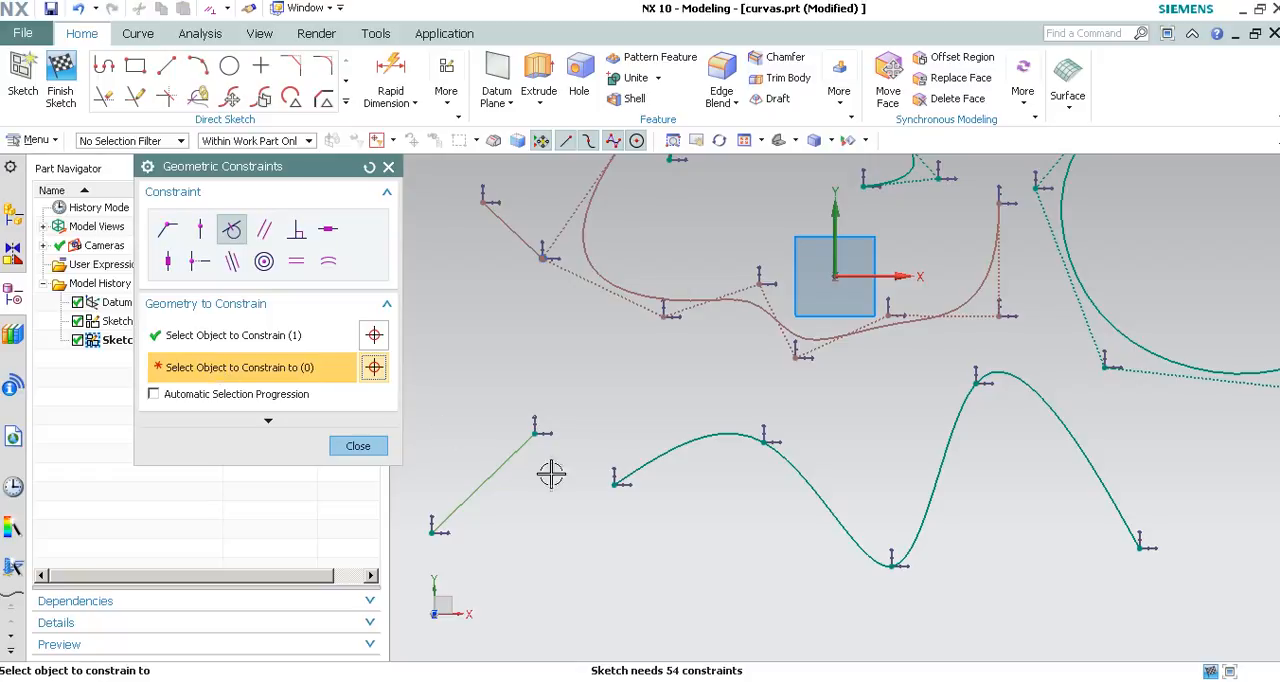
click(651, 465)
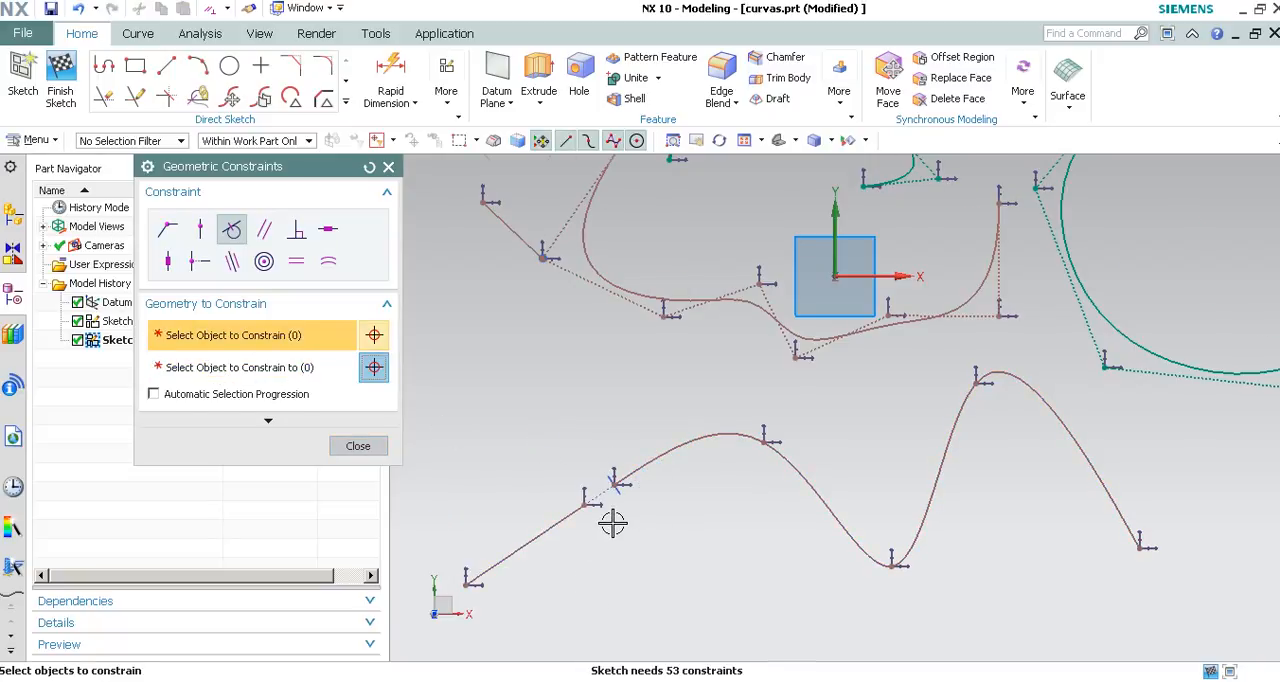
Constrain the tangent line's upper endpoint coincident with the through-points spline's start point and finish constraining.
scroll(613, 521, up, 3)
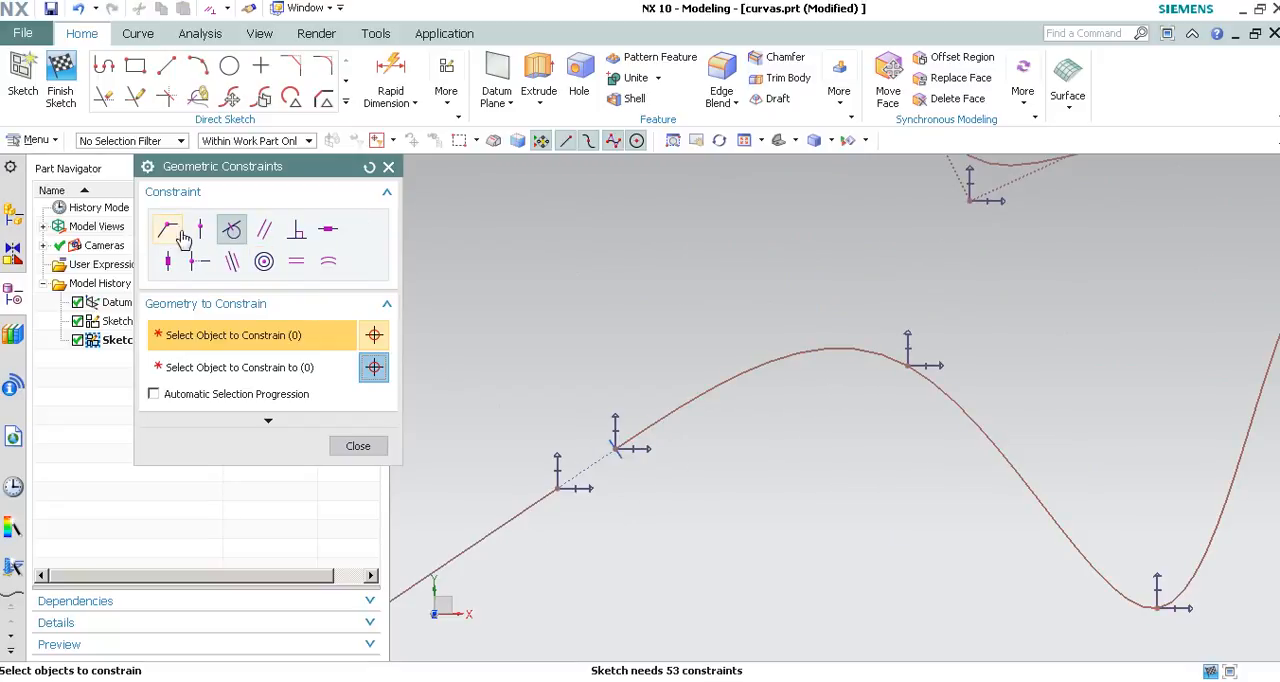
click(168, 230)
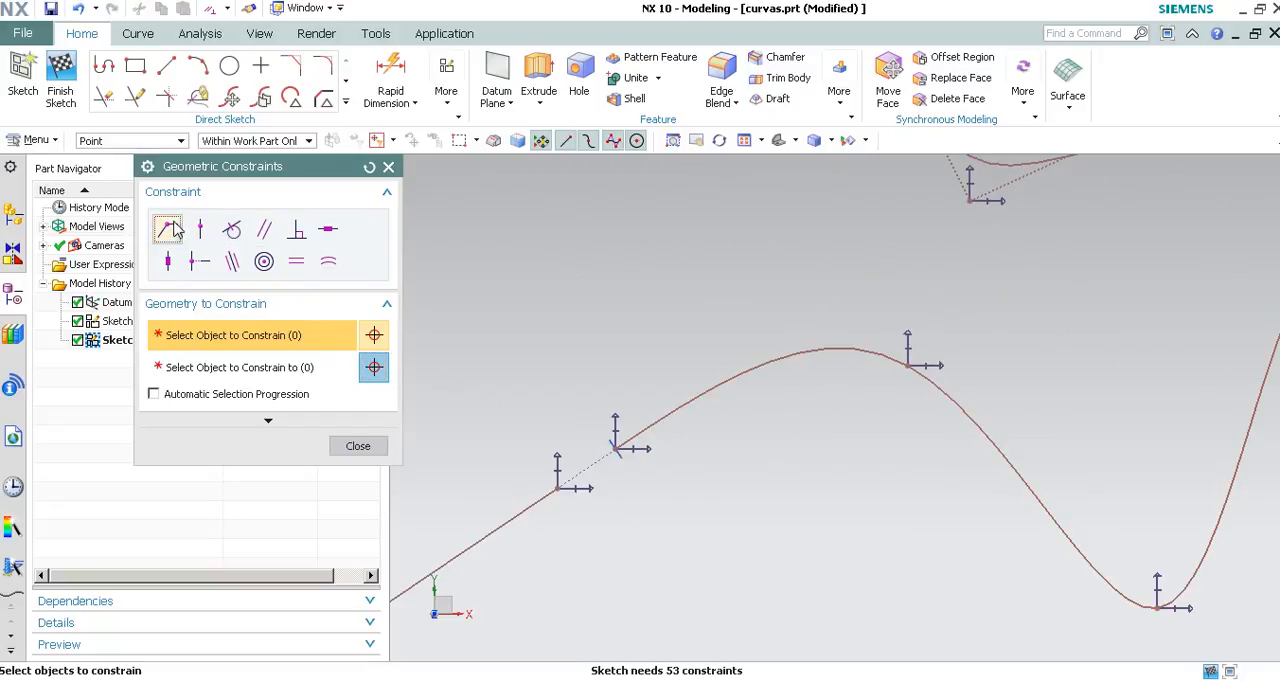
click(557, 487)
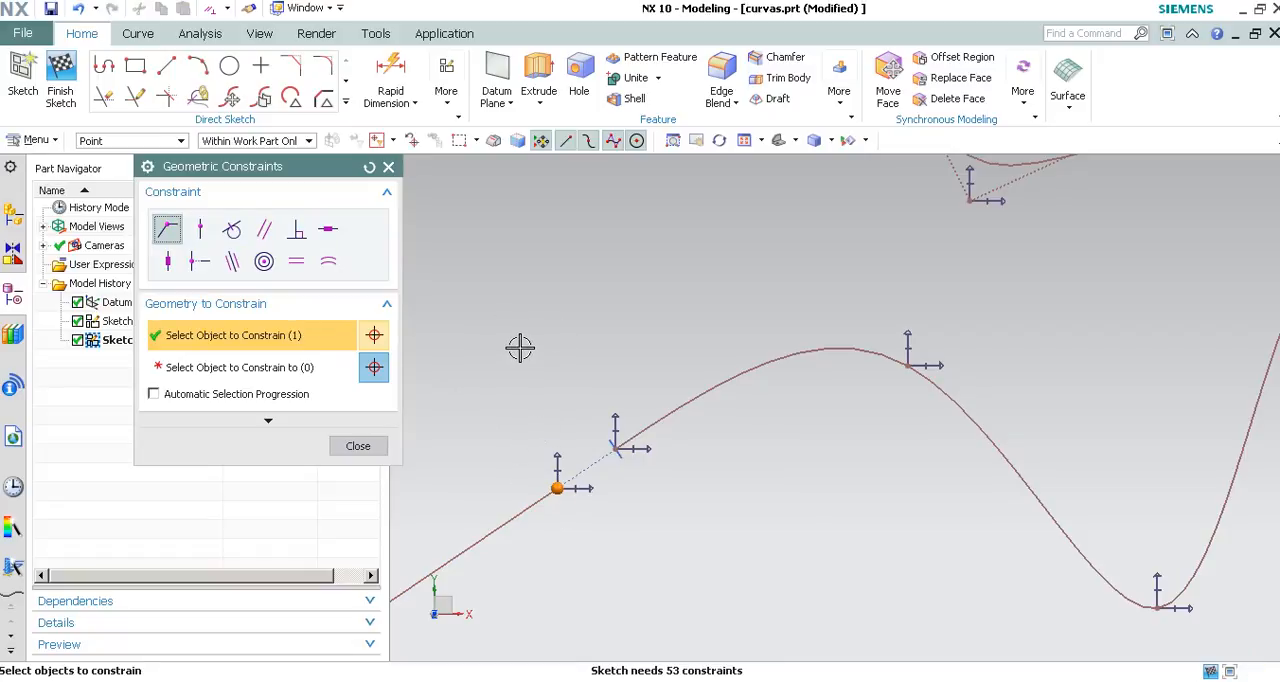
click(613, 450)
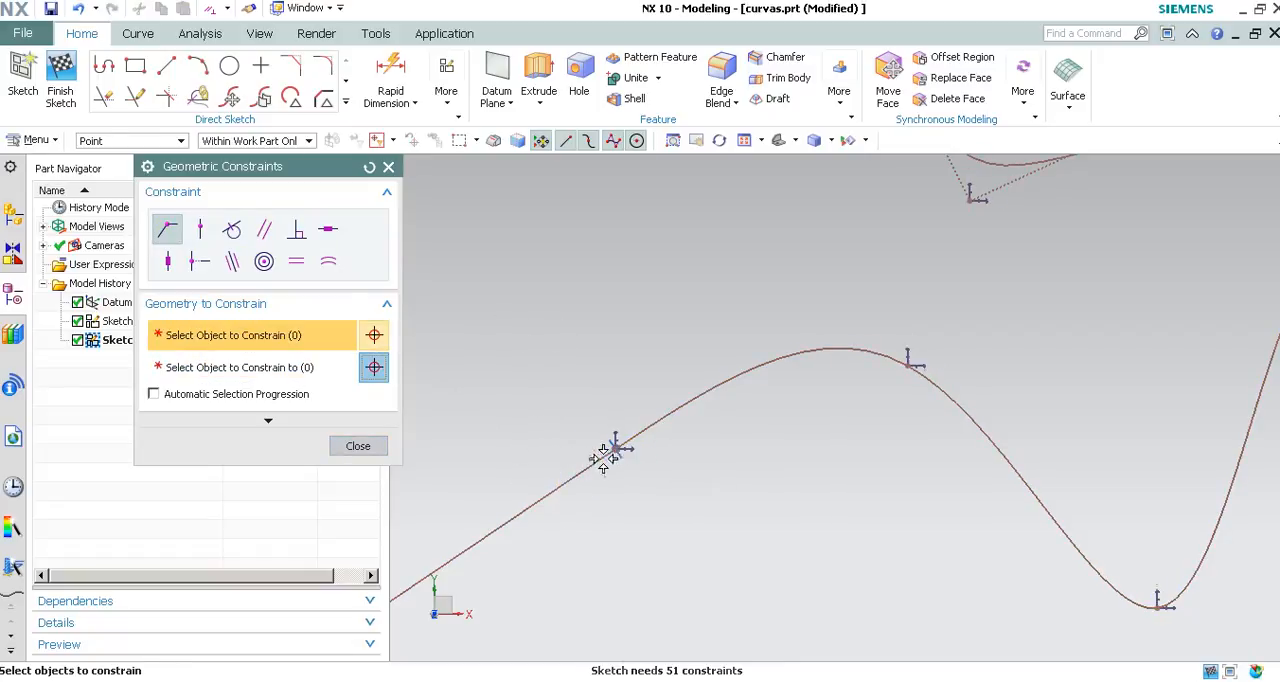
click(358, 445)
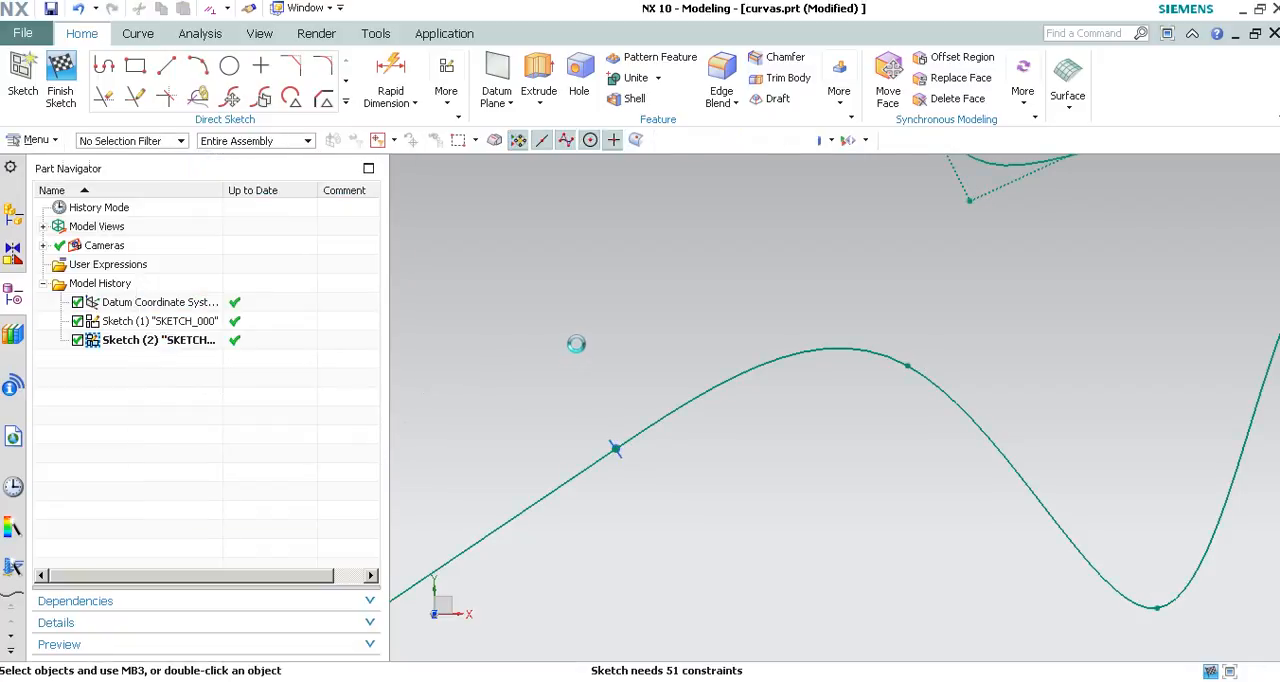
Move the tangent line and its free endpoint to reshape the attached through-points spline and shorten the line.
scroll(574, 345, down, 3)
mouse_move(481, 470)
mouse_down()
mouse_move(500, 508)
mouse_move(471, 448)
mouse_move(500, 490)
mouse_up()
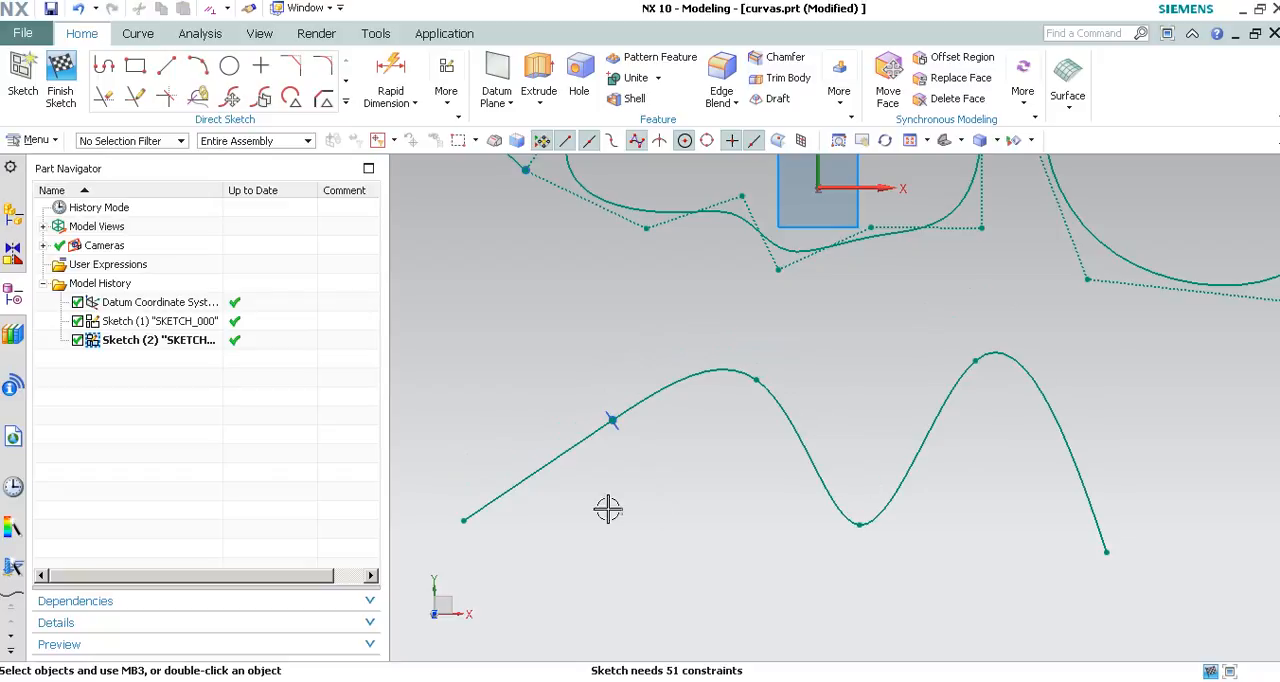
click(493, 499)
mouse_move(467, 522)
mouse_down()
mouse_move(489, 537)
mouse_move(498, 522)
mouse_move(486, 522)
mouse_move(529, 534)
mouse_move(500, 511)
mouse_move(505, 487)
mouse_up()
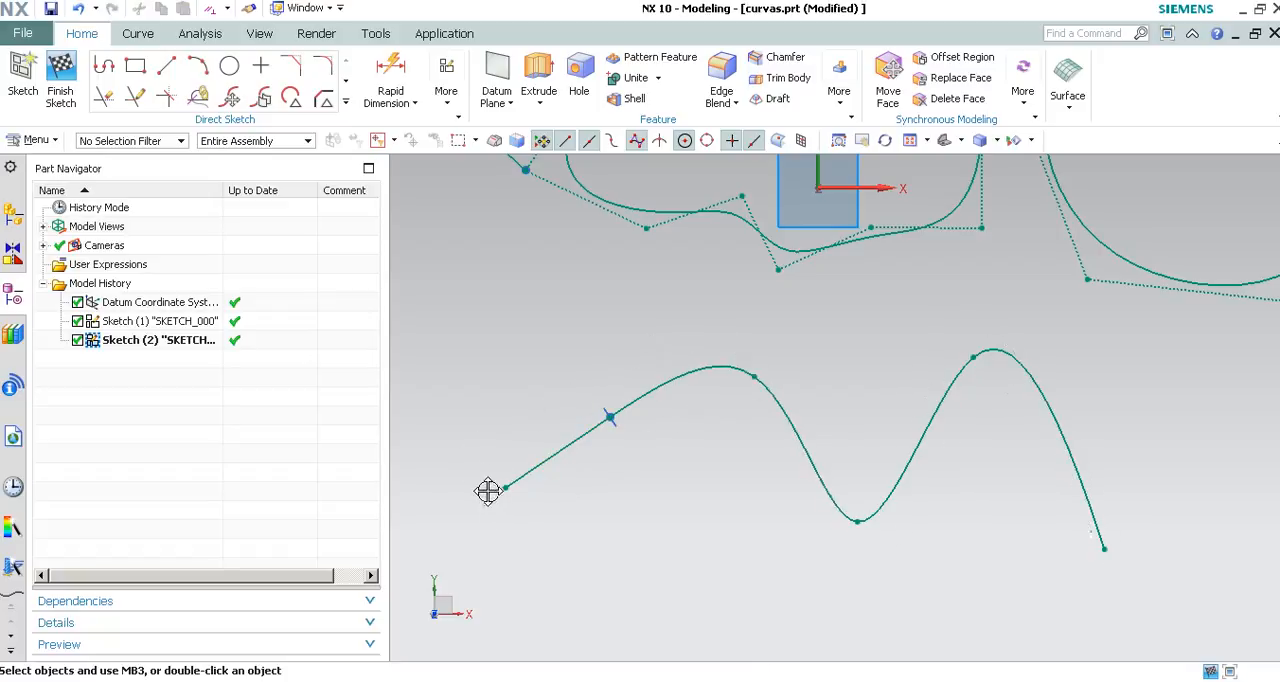
Fix the through-points spline with all its defining points, and move the tangent line's free endpoint to leave a short line.
click(789, 414)
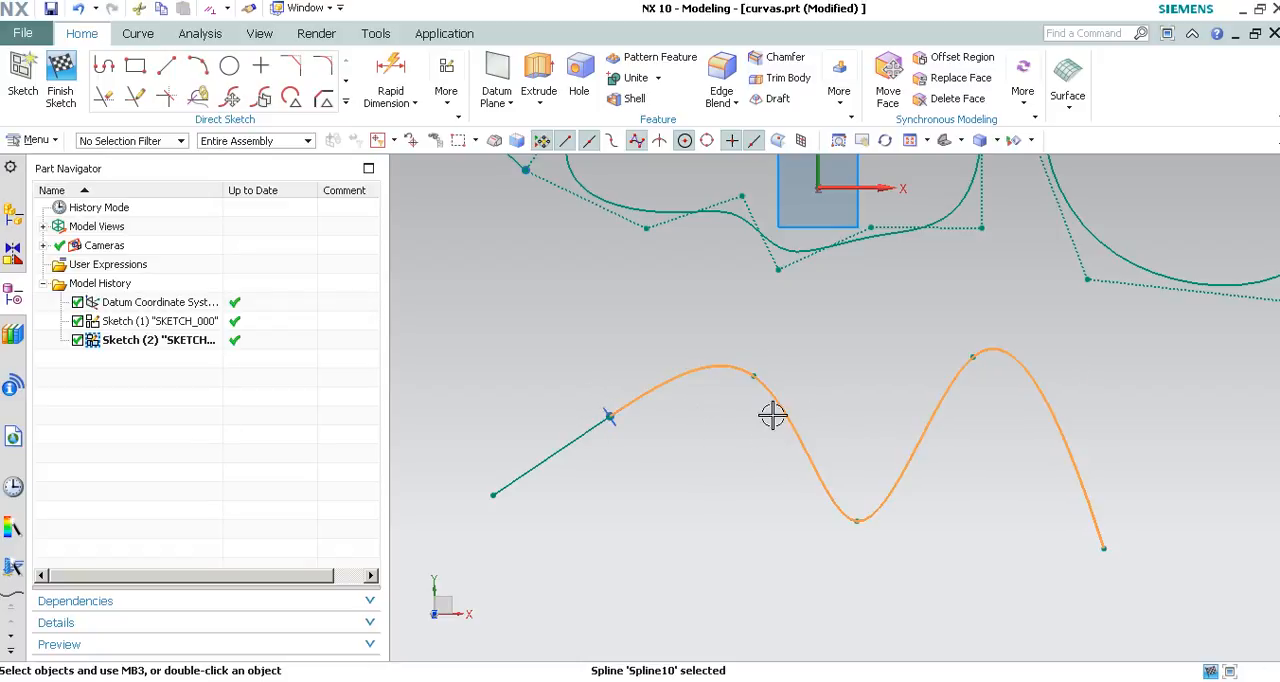
click(789, 415)
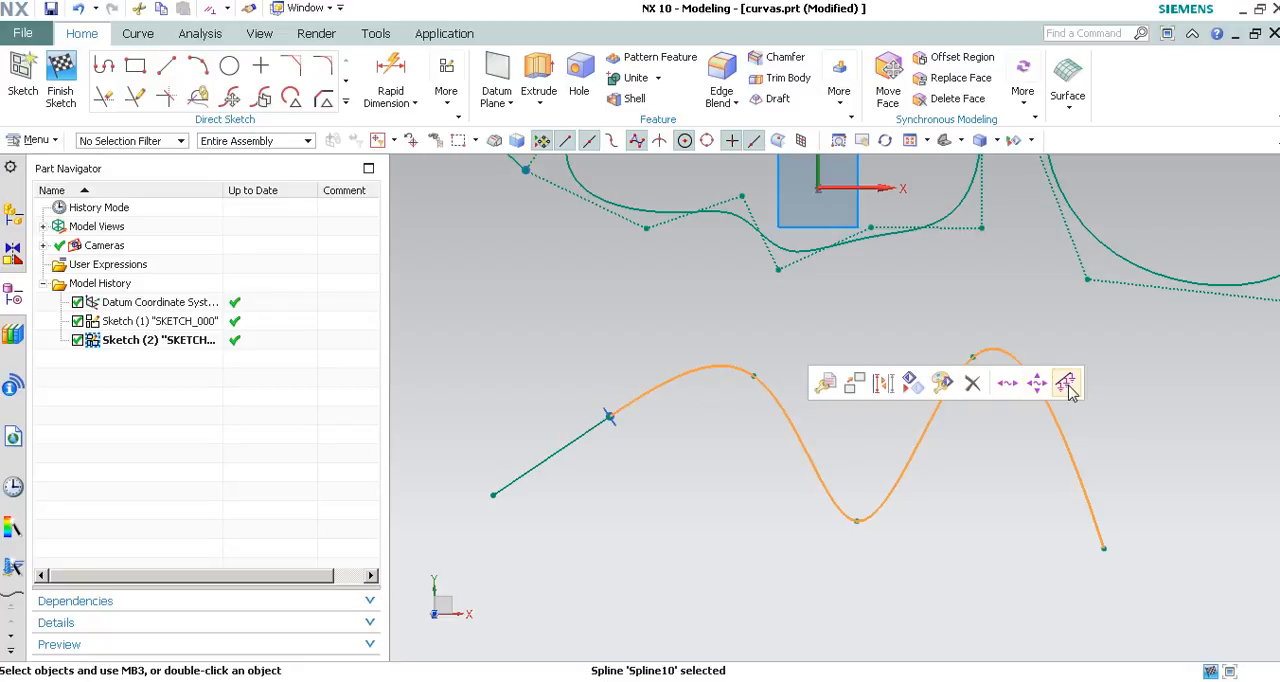
click(1066, 385)
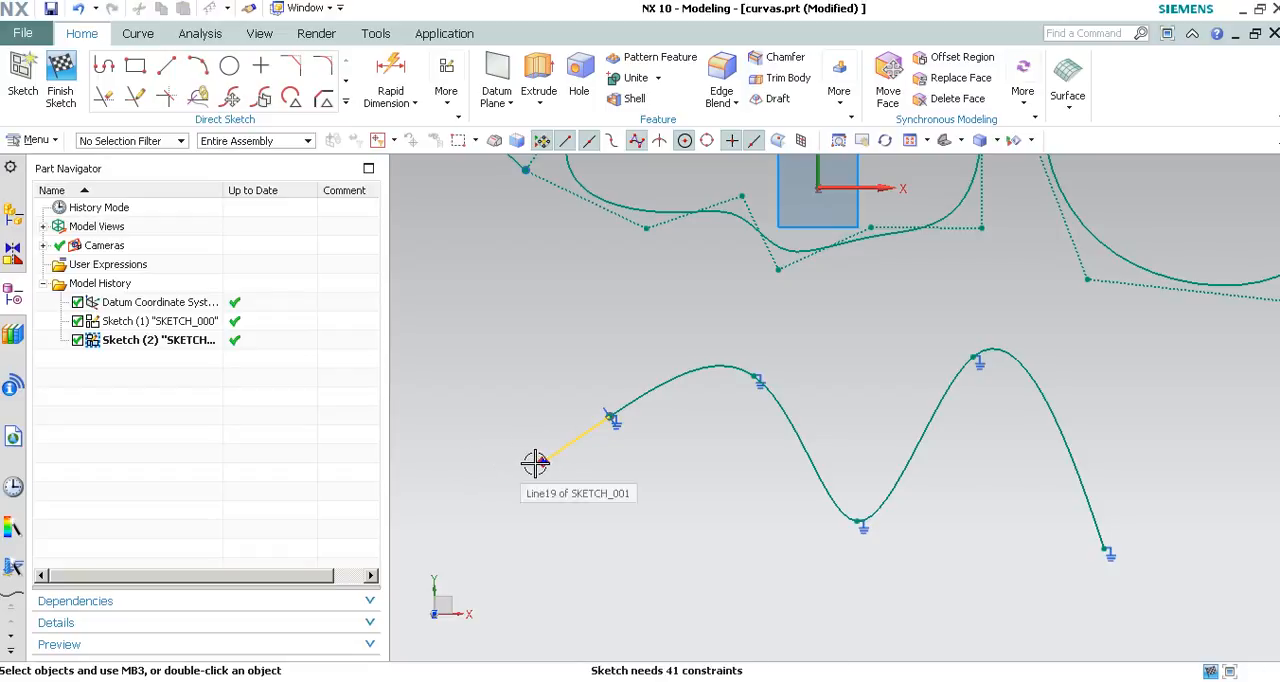
drag(531, 468, 454, 521)
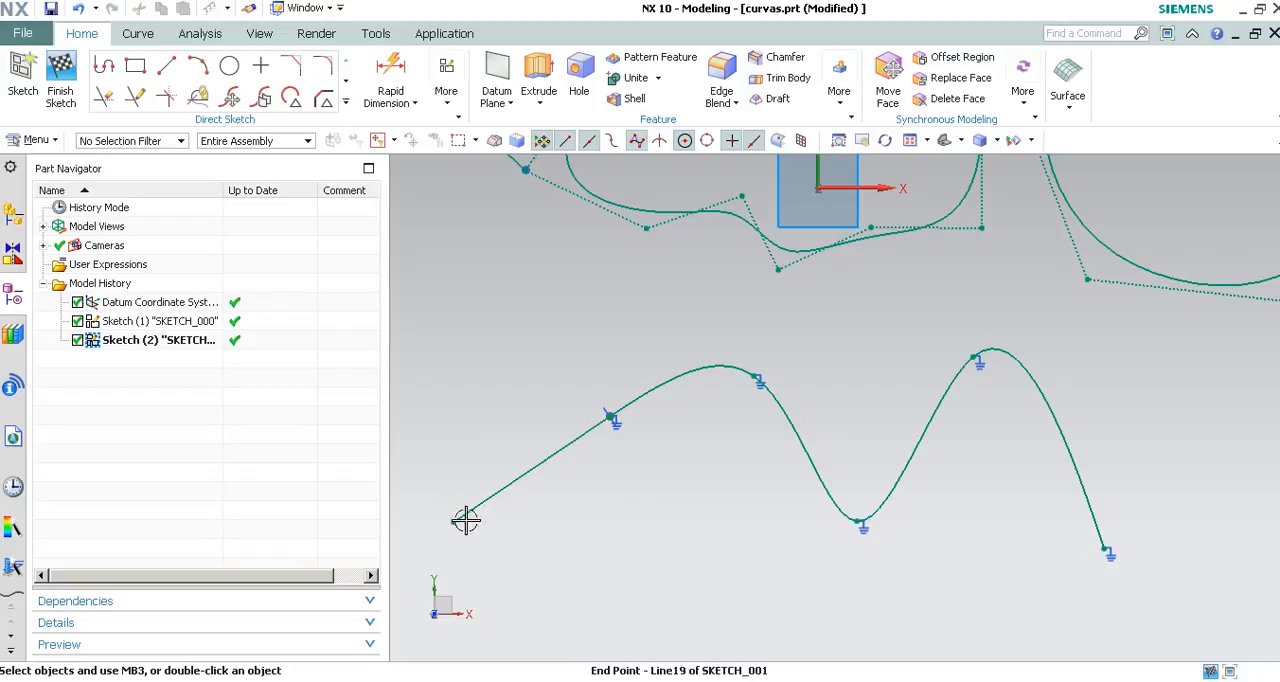
drag(583, 468, 584, 467)
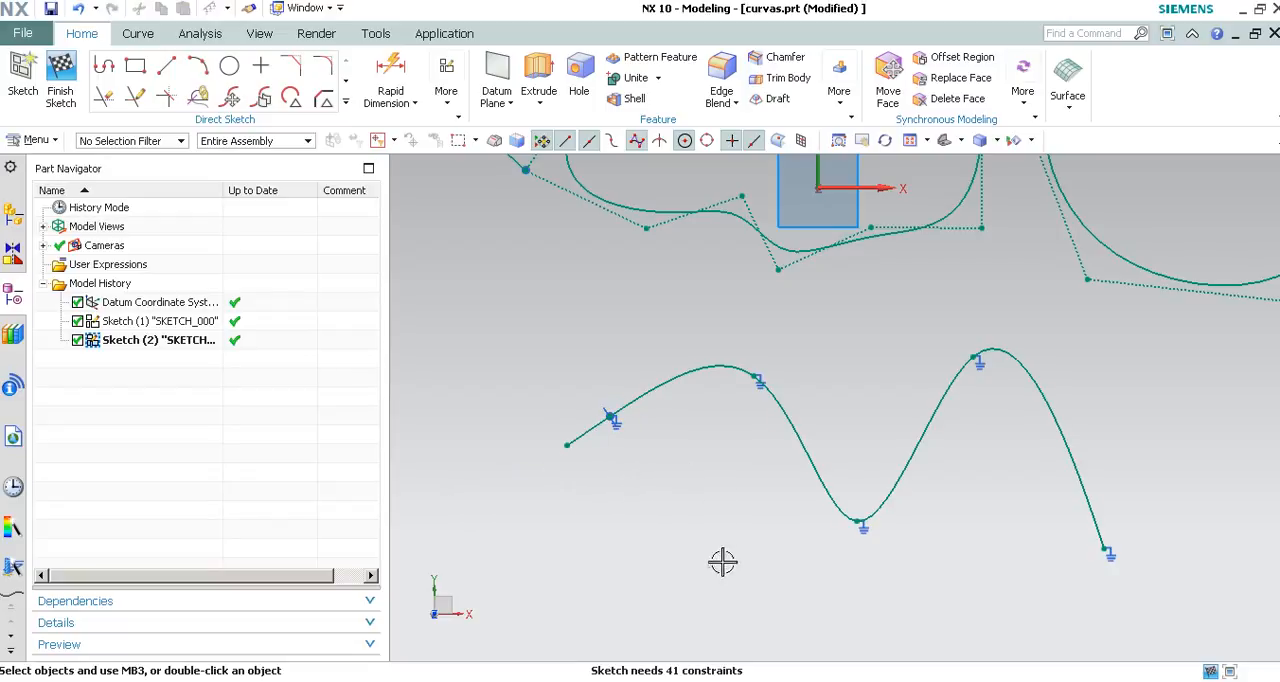
Draw a separate line above the spline's first descending section, rising to the right at about 48°.
scroll(762, 607, down, 1)
scroll(749, 576, up, 3)
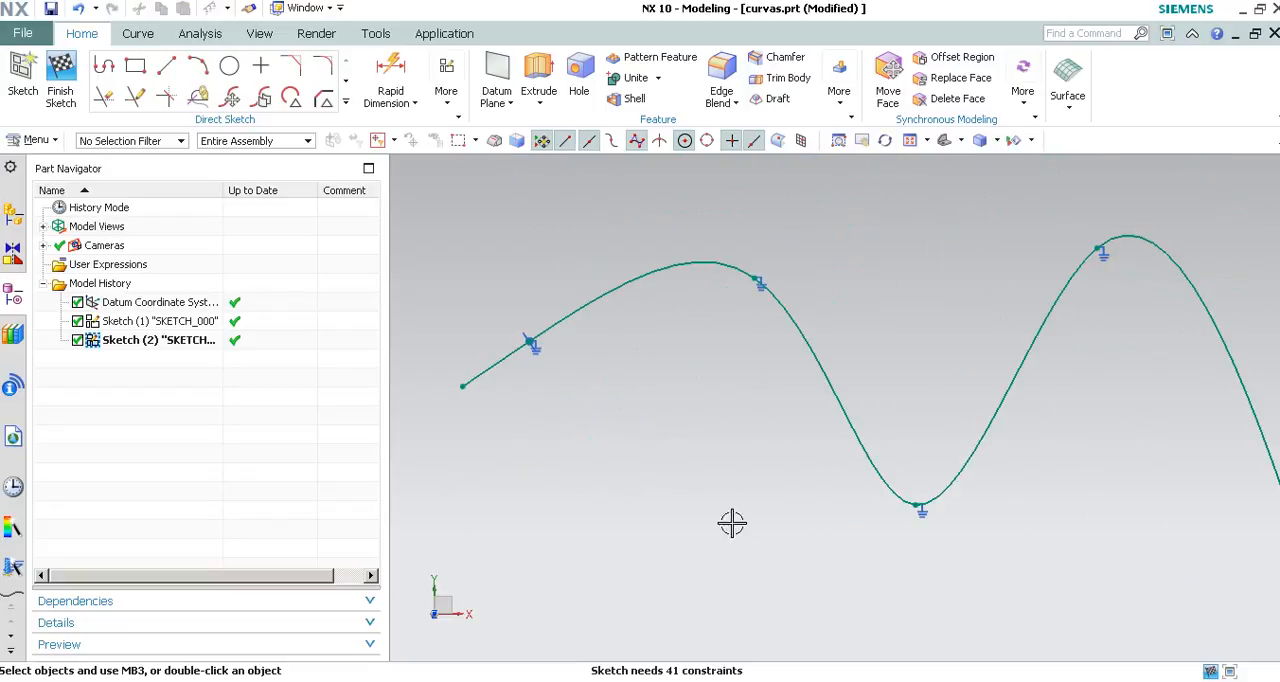
shift+middle_drag(724, 466, 625, 511)
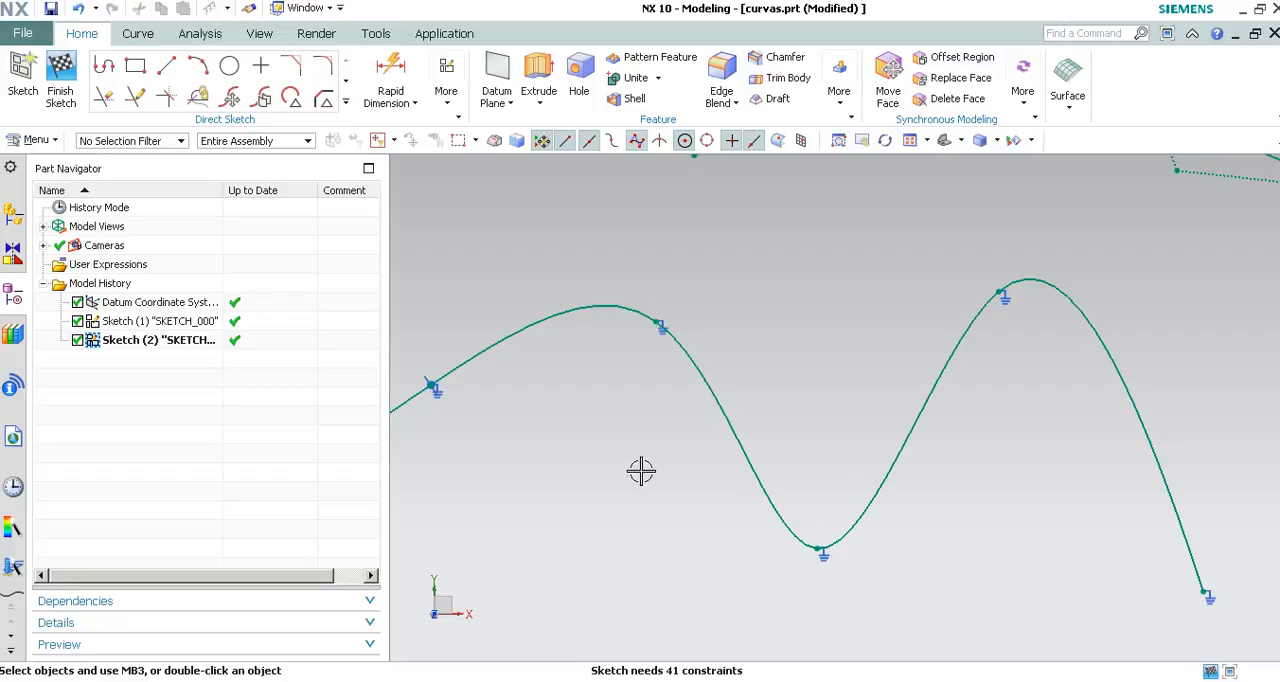
key(l)
click(711, 302)
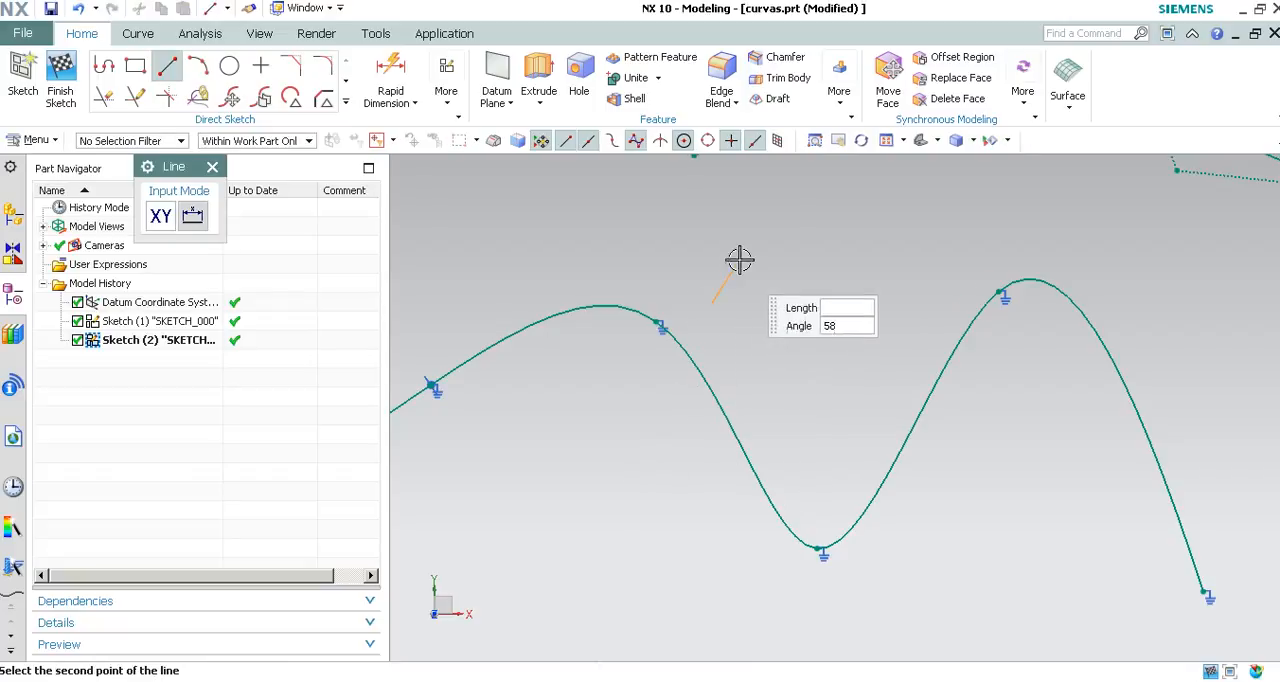
click(796, 210)
key(Escape)
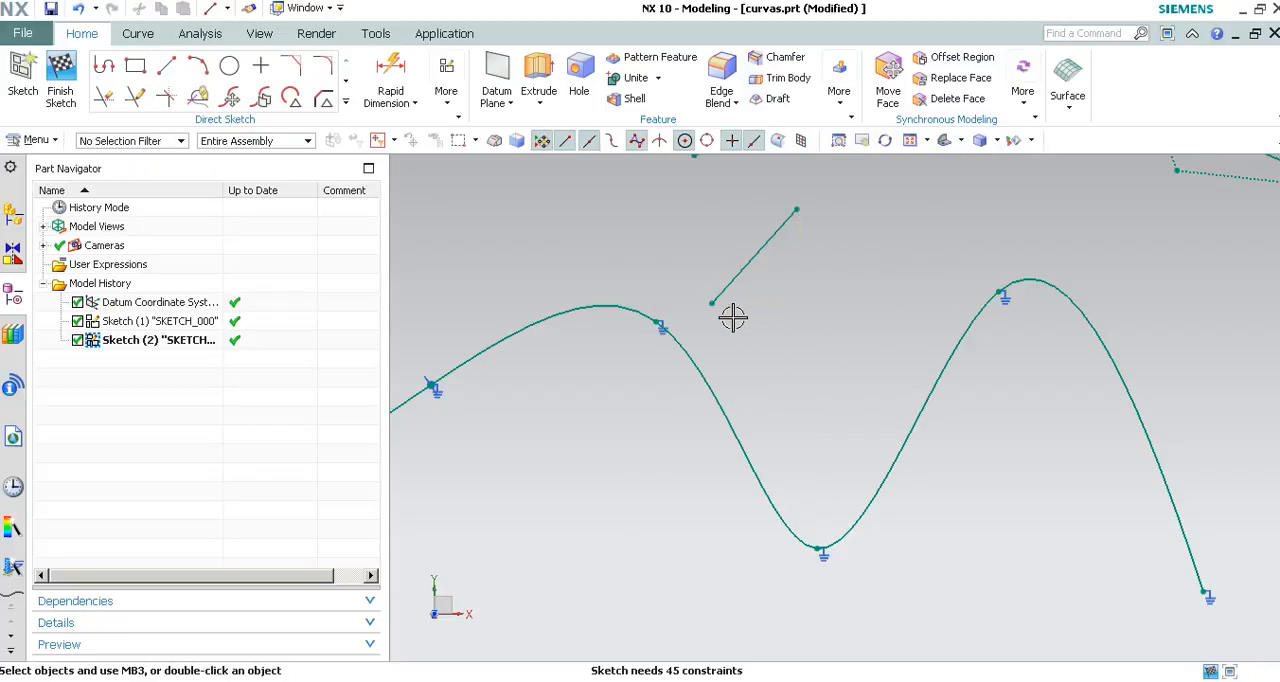
Constrain the separate line perpendicular to the fixed through-points spline and finish constraining.
shift+middle_drag(733, 317, 735, 379)
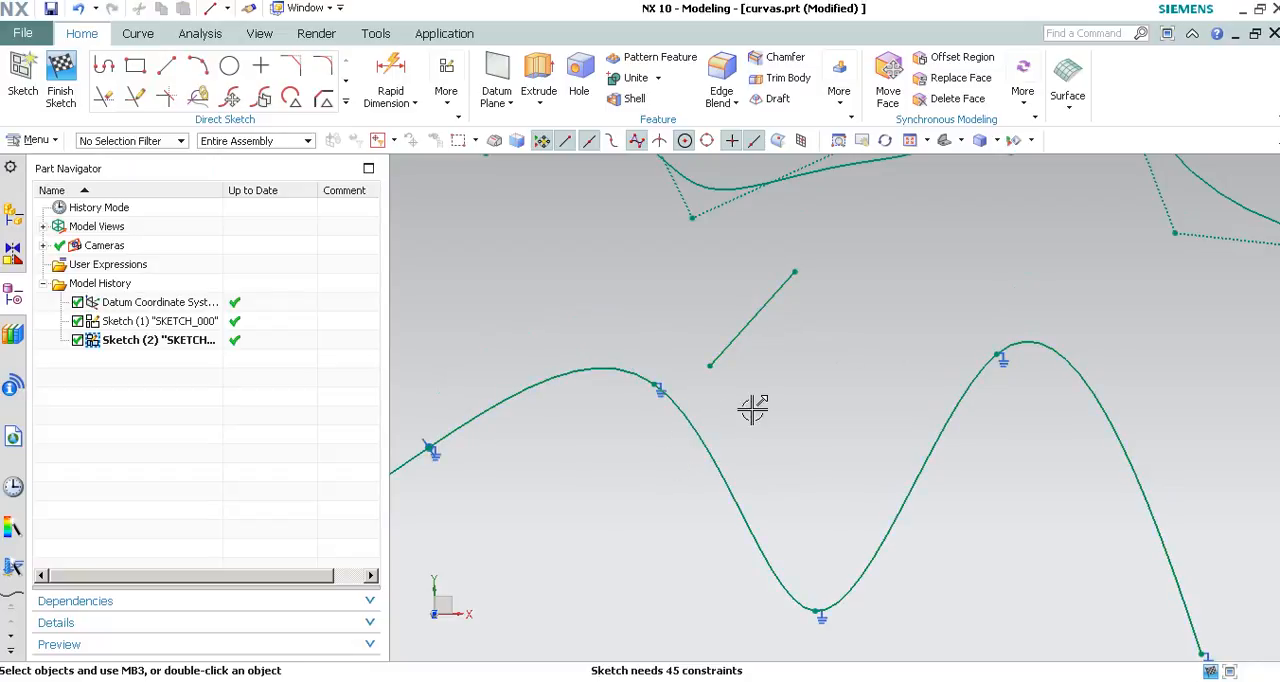
key(c)
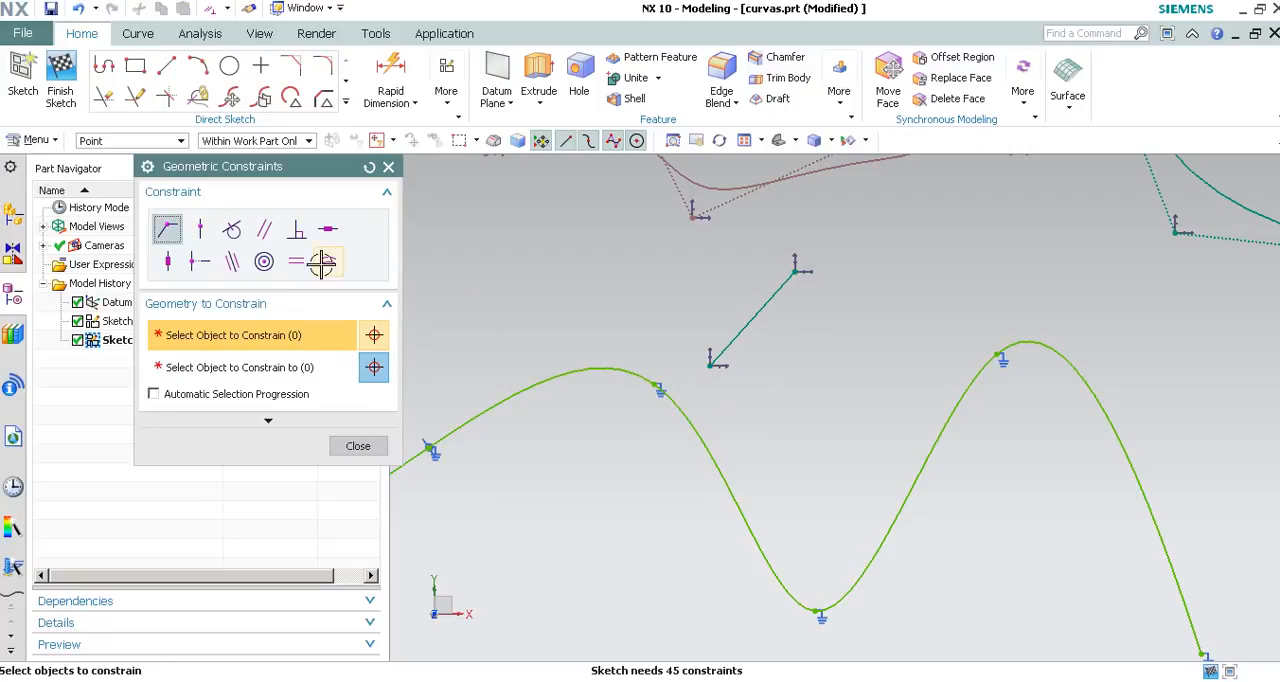
click(308, 232)
click(720, 351)
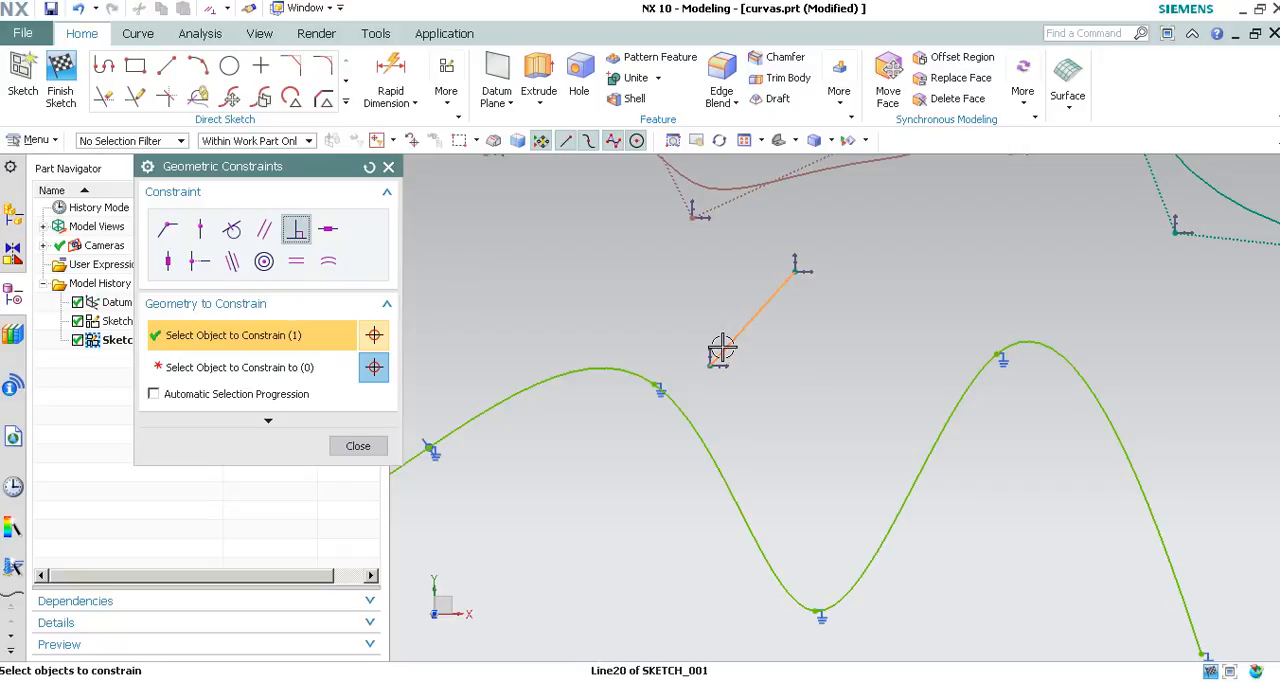
middle_click(639, 267)
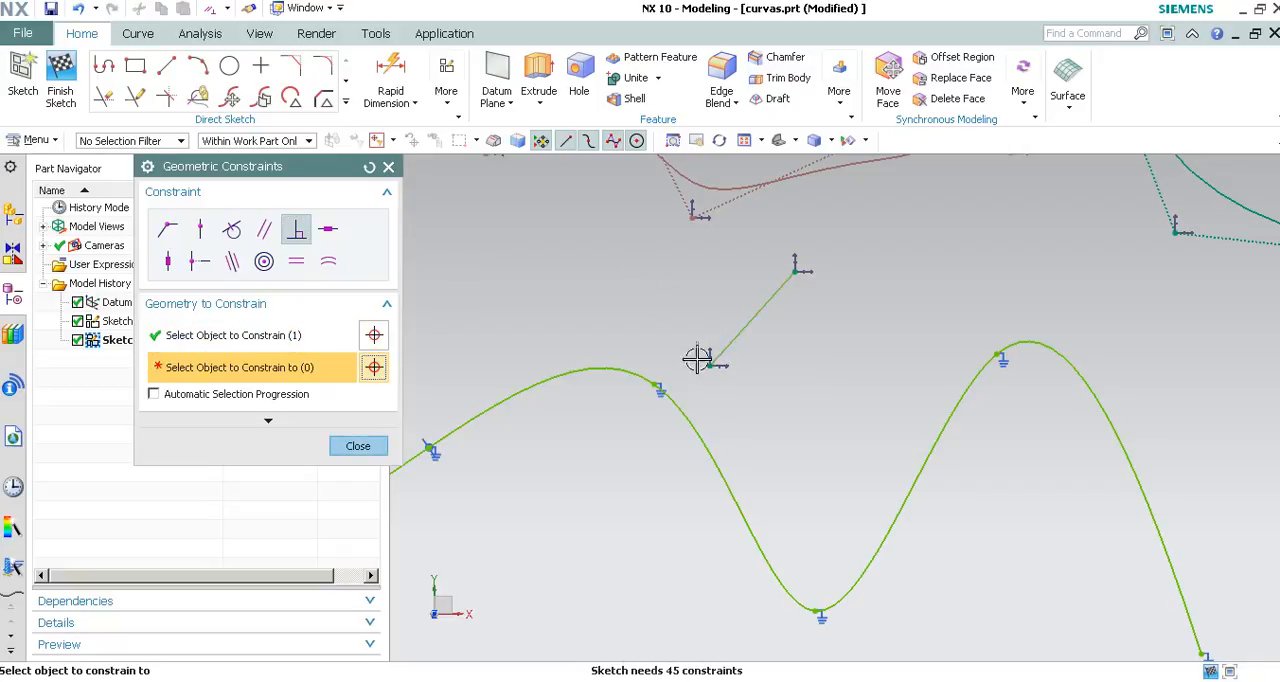
click(703, 437)
click(358, 445)
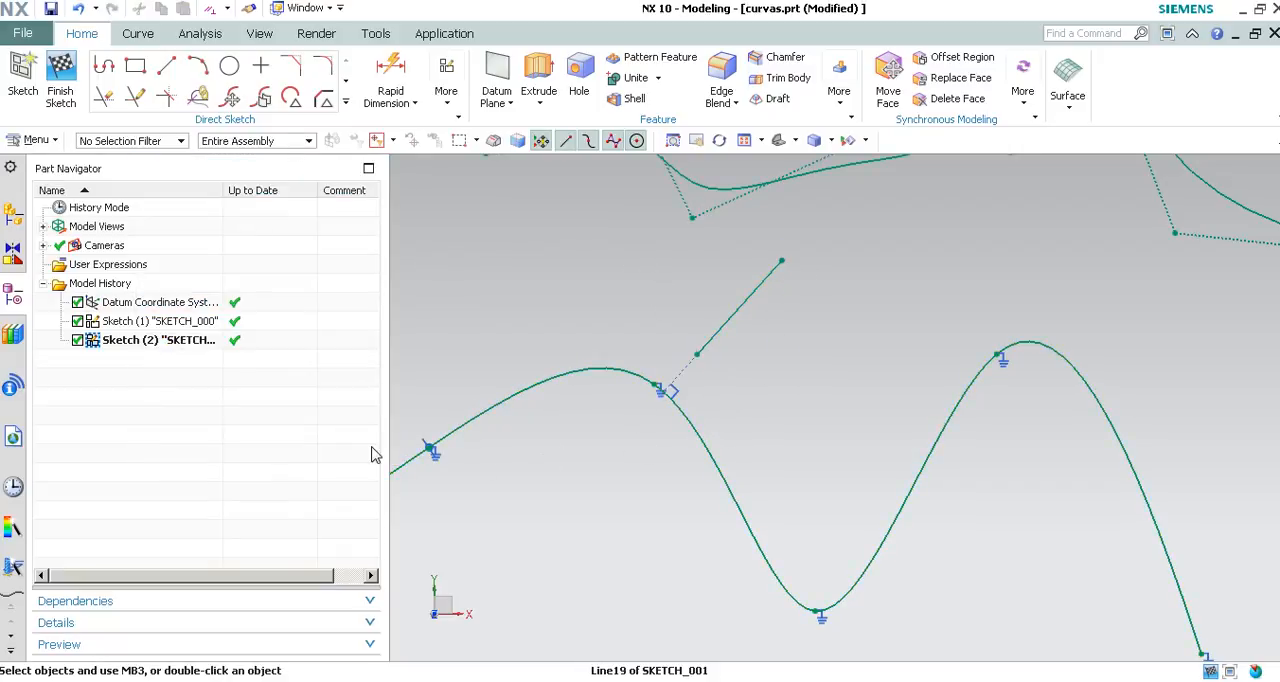
Move the perpendicular line and its endpoints along the fixed spline, leaving it above the valley and perpendicular to the second rising section.
mouse_move(709, 342)
mouse_down()
mouse_move(831, 466)
mouse_move(849, 523)
mouse_move(831, 473)
mouse_up()
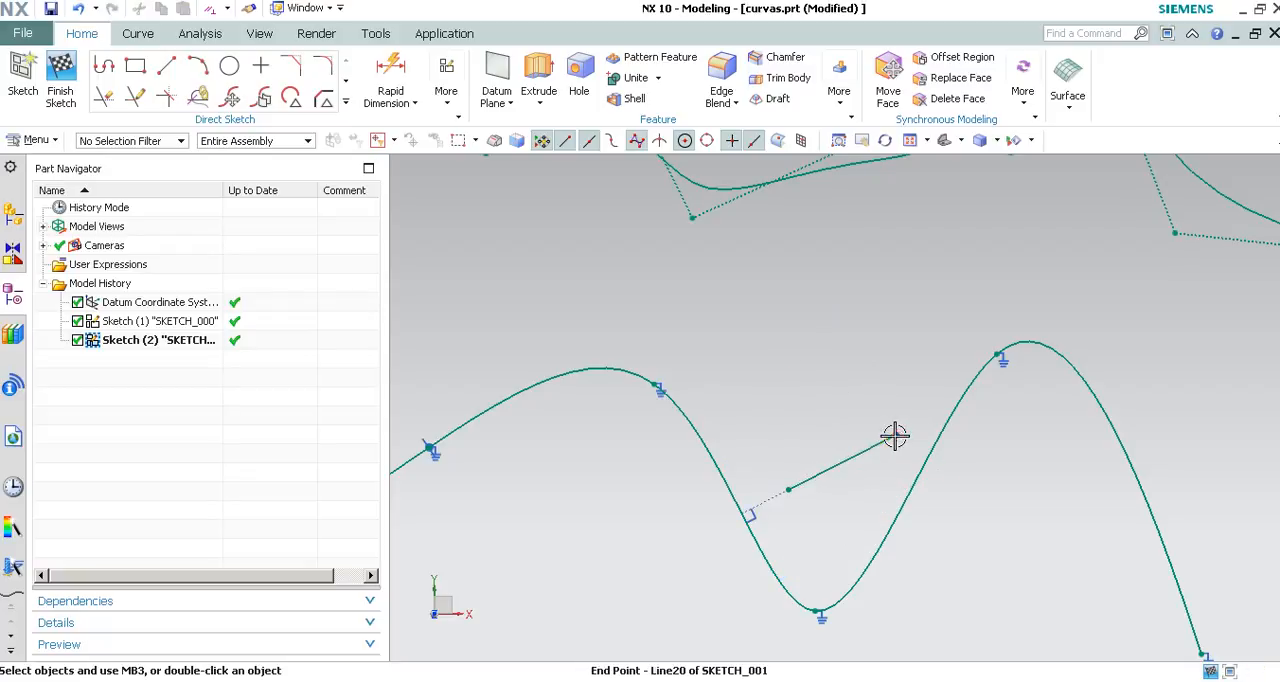
drag(894, 437, 820, 476)
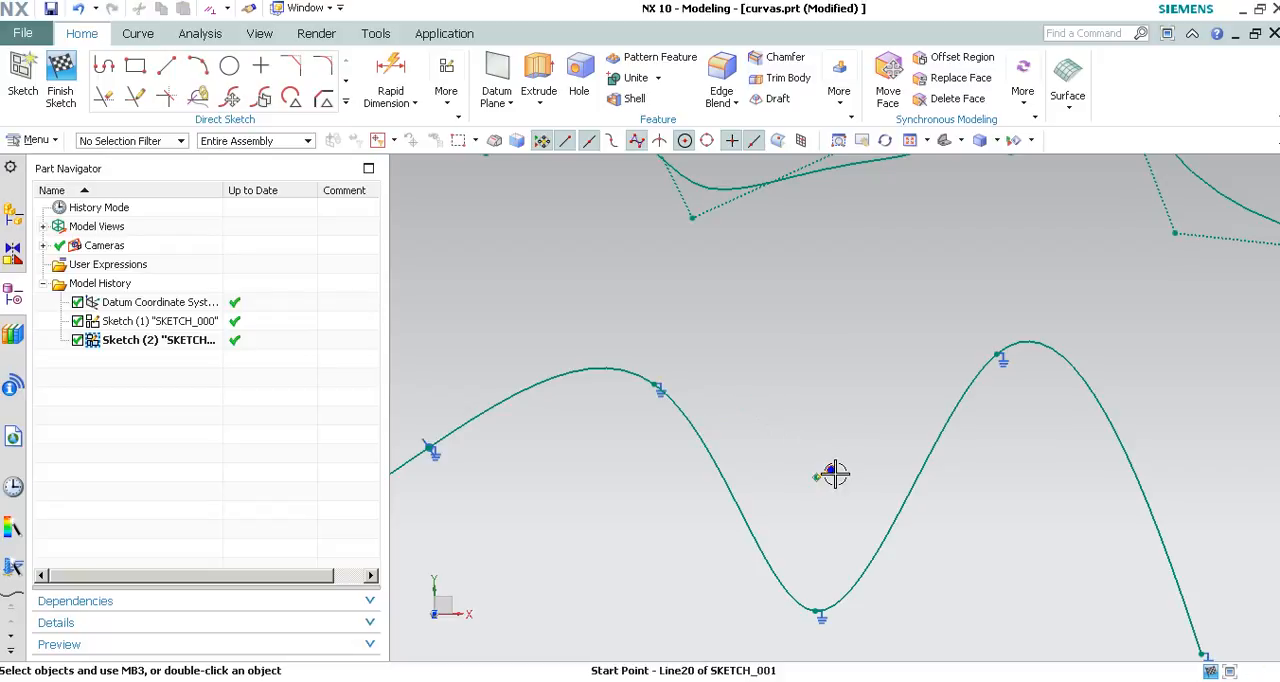
drag(897, 340, 895, 256)
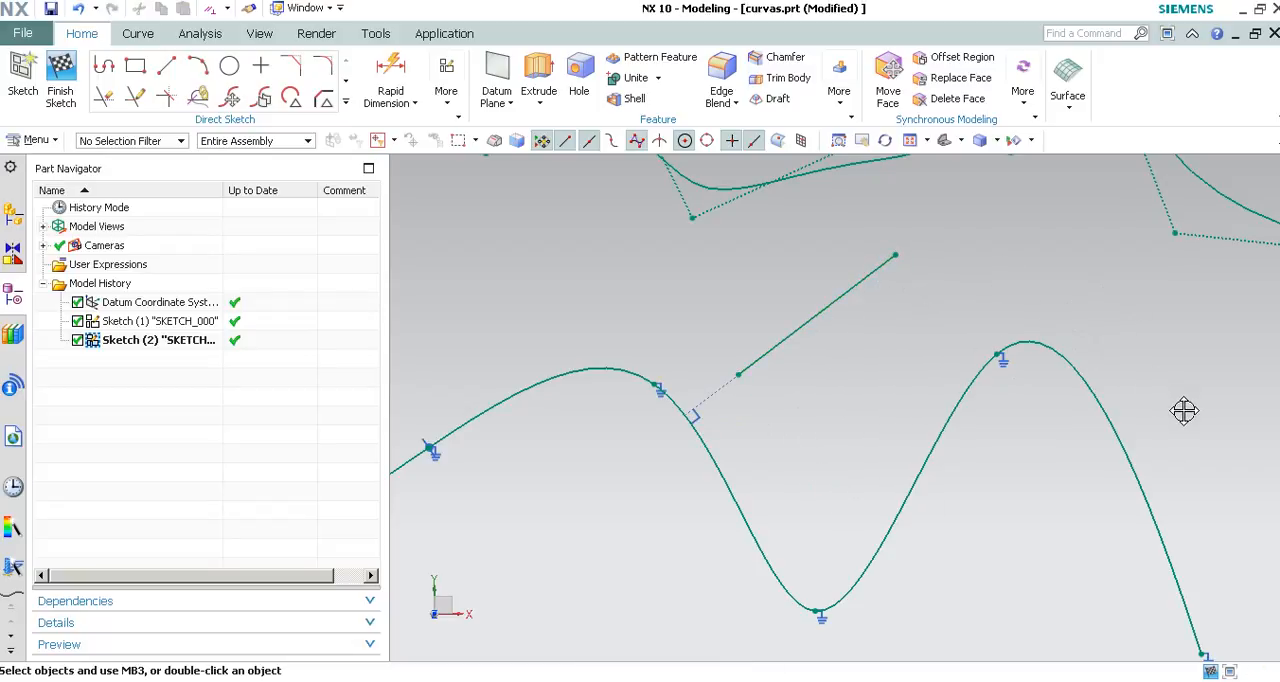
drag(808, 338, 408, 274)
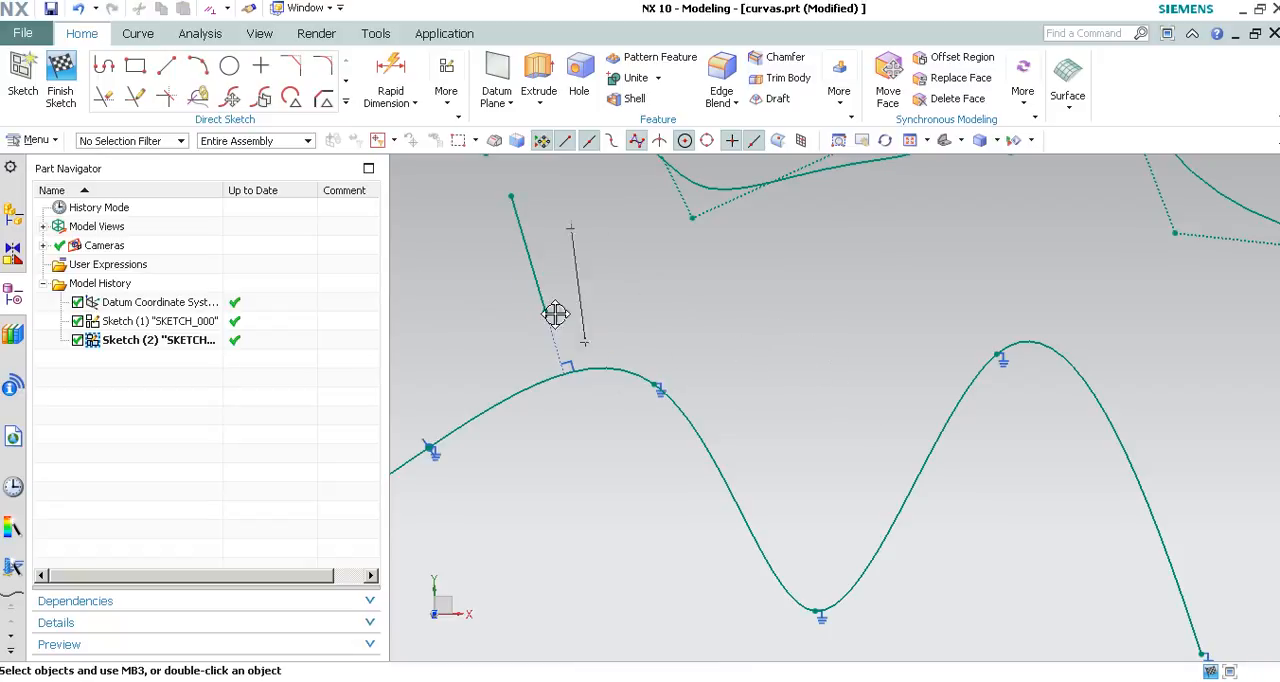
mouse_move(1004, 264)
mouse_down()
mouse_move(1137, 323)
mouse_move(1218, 442)
mouse_up()
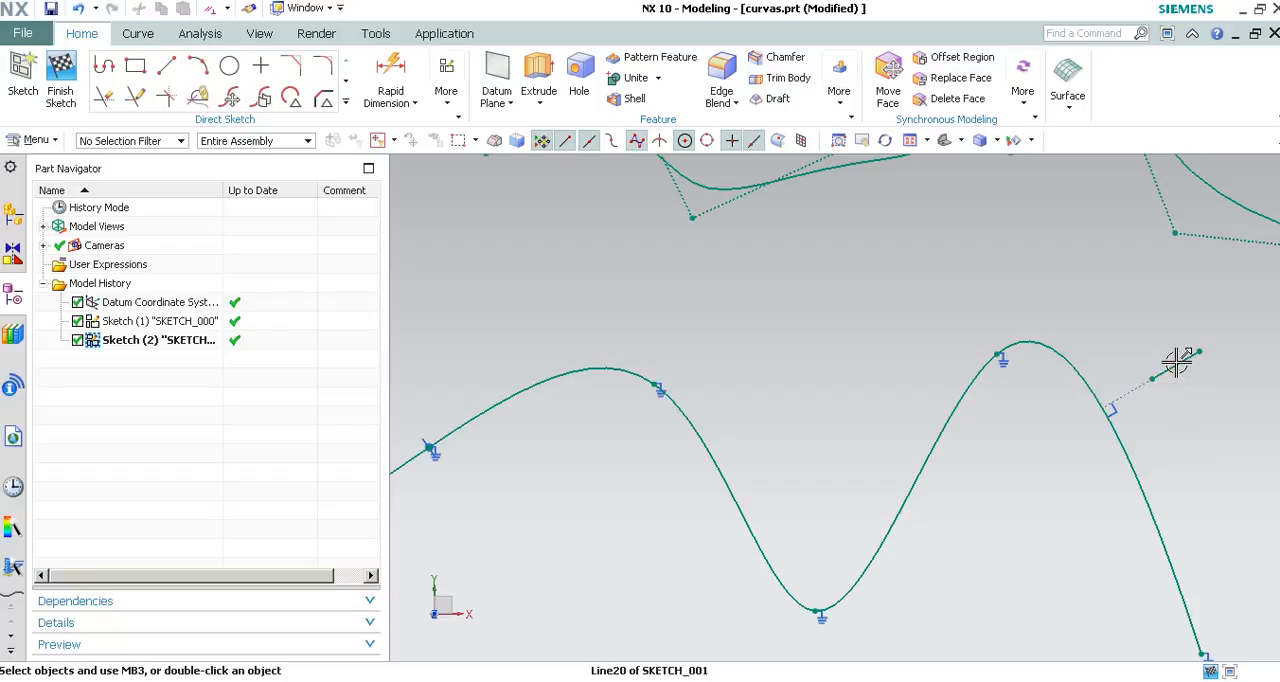
mouse_move(866, 302)
mouse_down()
mouse_move(880, 341)
mouse_move(891, 334)
mouse_move(775, 290)
mouse_up()
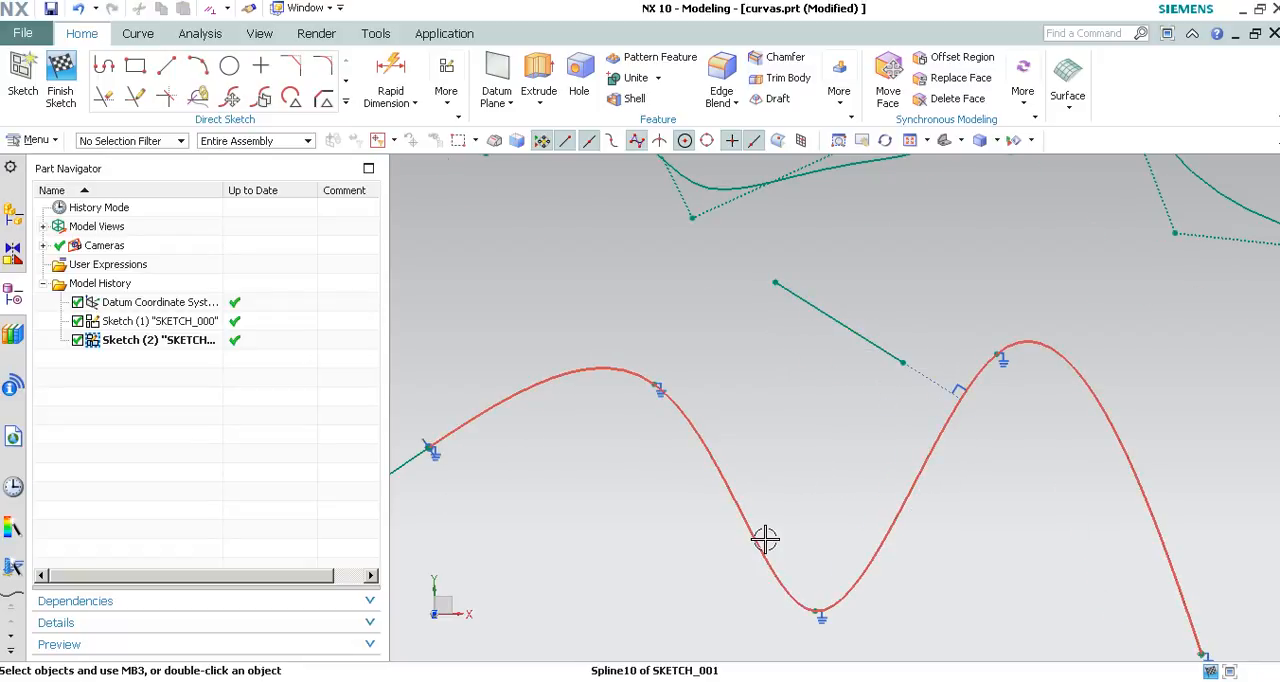
scroll(740, 556, down, 2)
scroll(735, 558, down, 1)
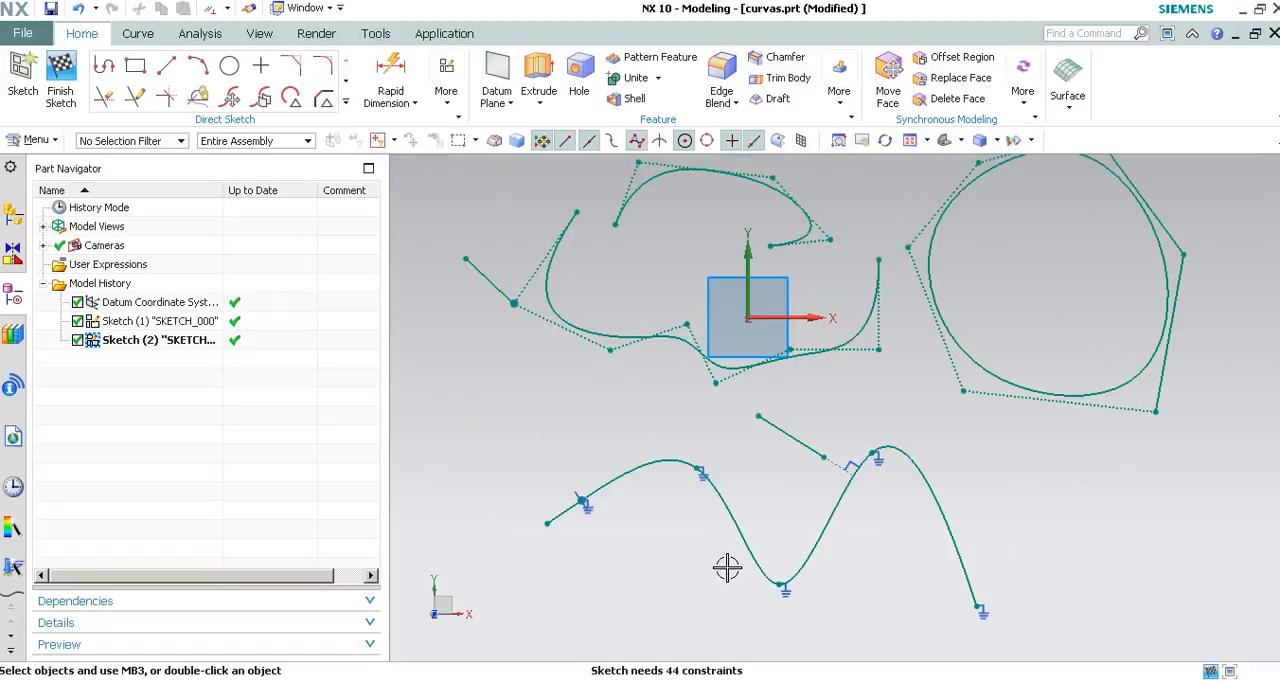
scroll(574, 543, up, 3)
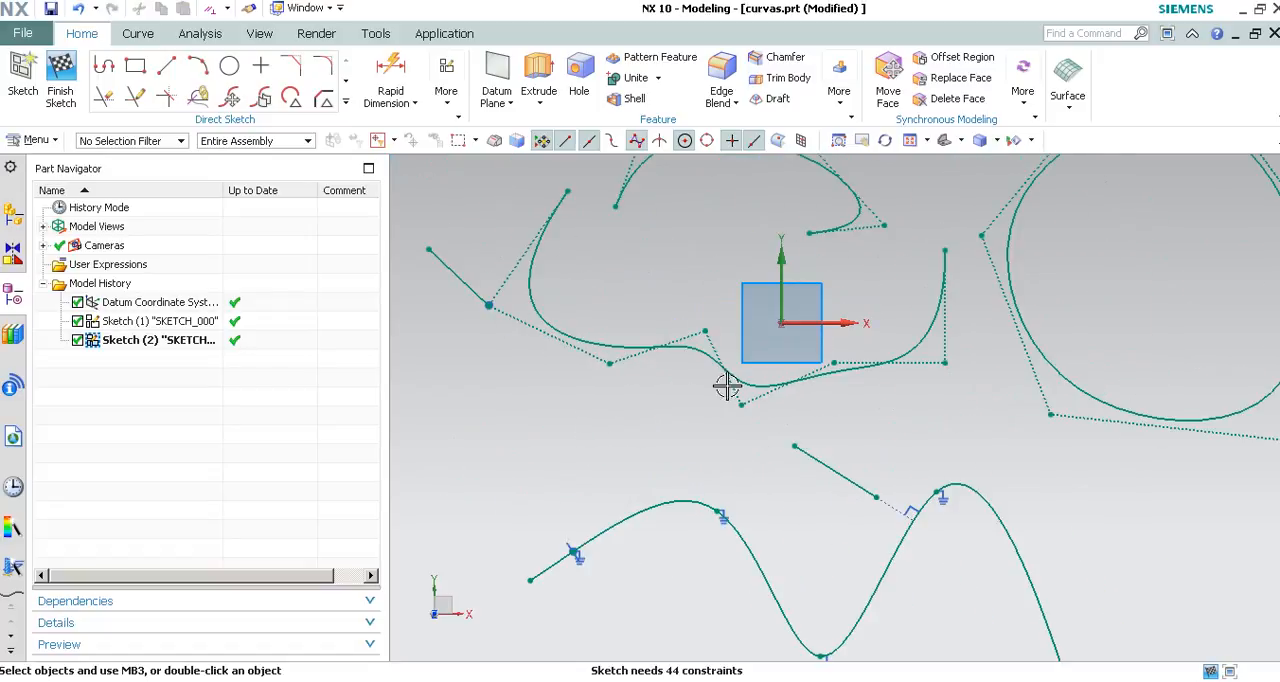
Dimension the vertical distance between the closed spline's topmost and rightmost poles and set it to 100.
mouse_move(720, 432)
shift+middle_down()
mouse_move(508, 490)
mouse_move(452, 529)
shift+middle_up()
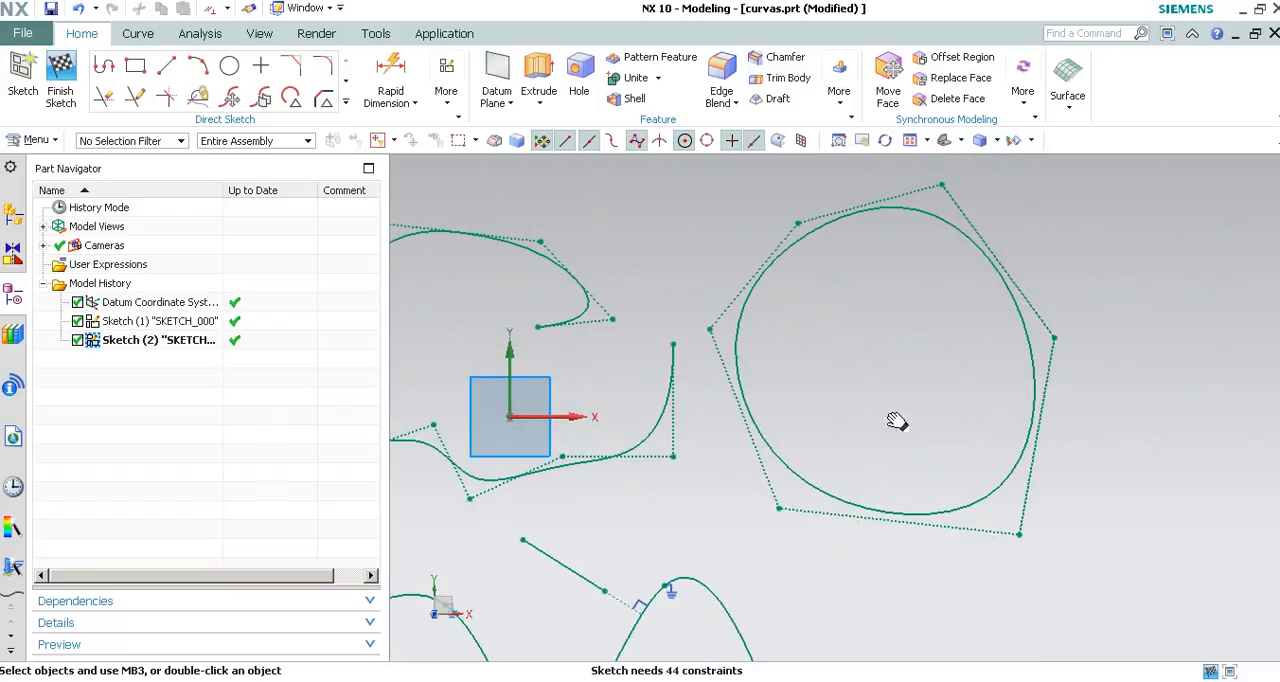
mouse_move(1134, 392)
shift+middle_down()
mouse_move(989, 420)
mouse_move(912, 482)
shift+middle_up()
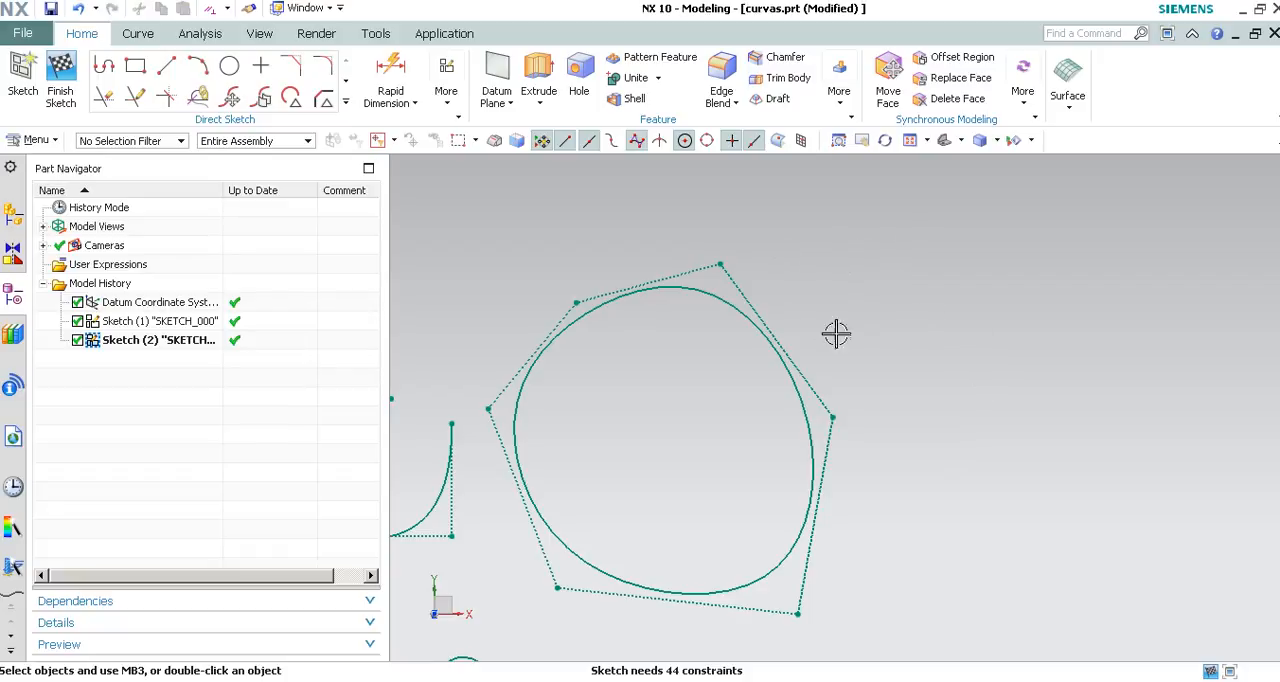
key(d)
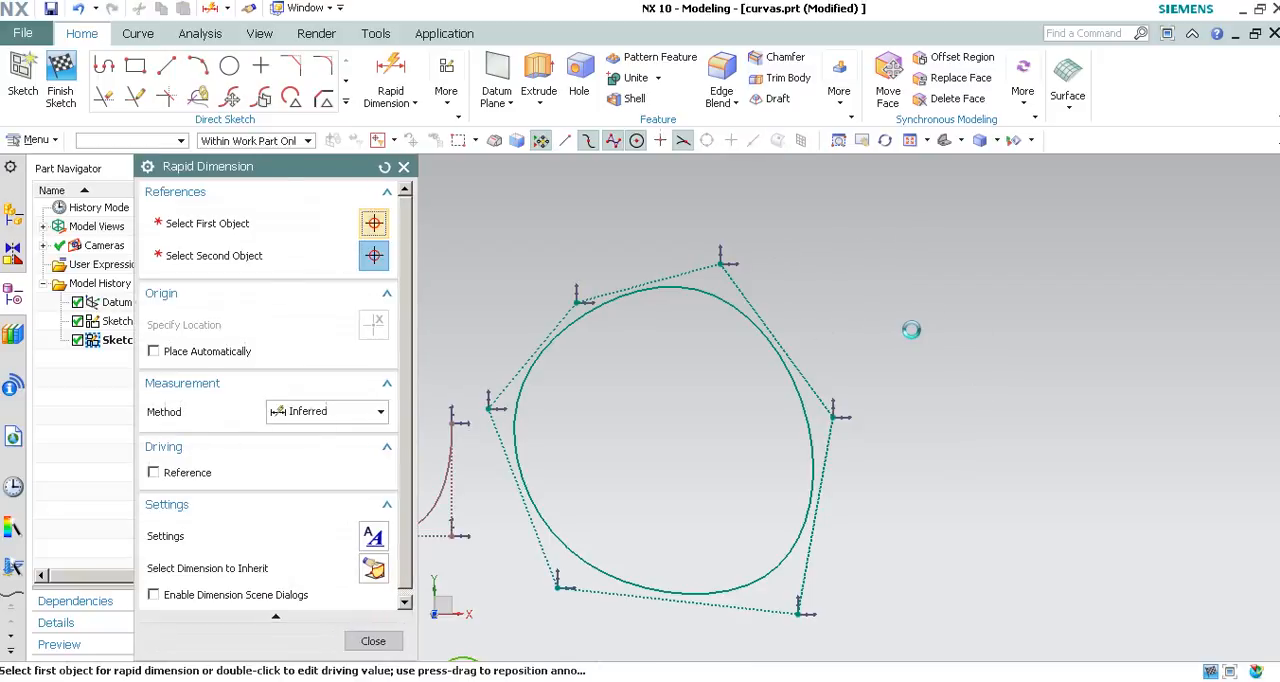
key(Escape)
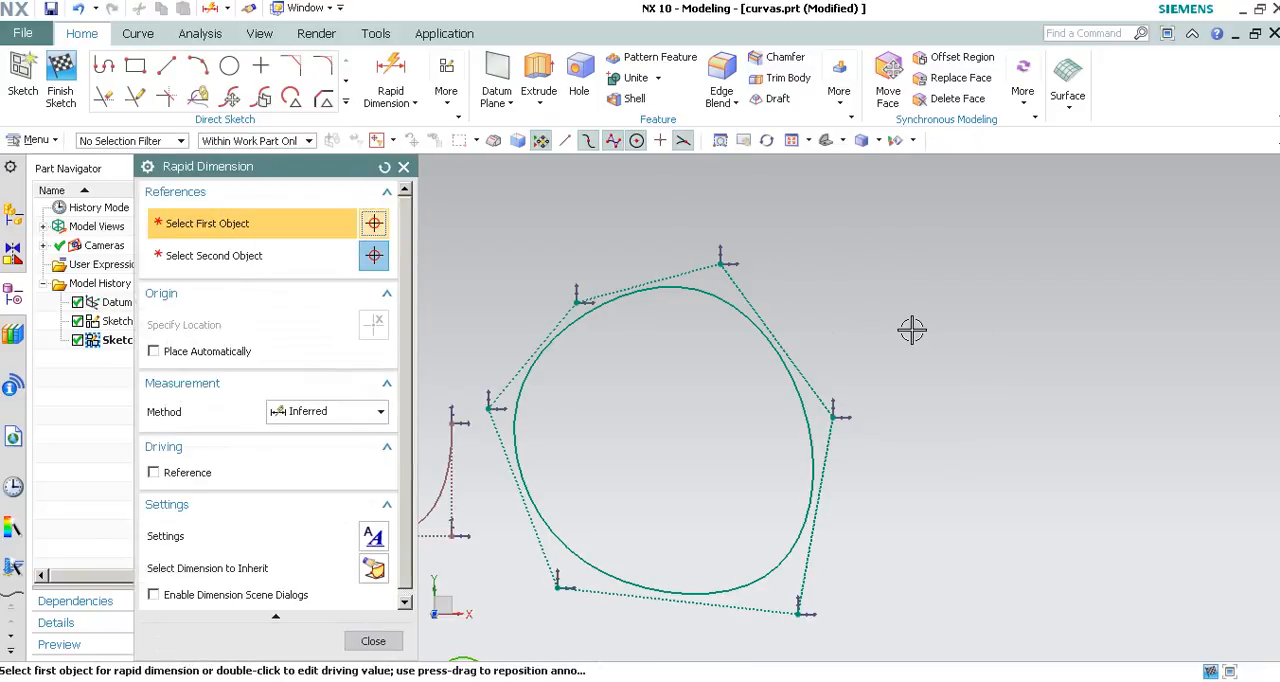
click(832, 417)
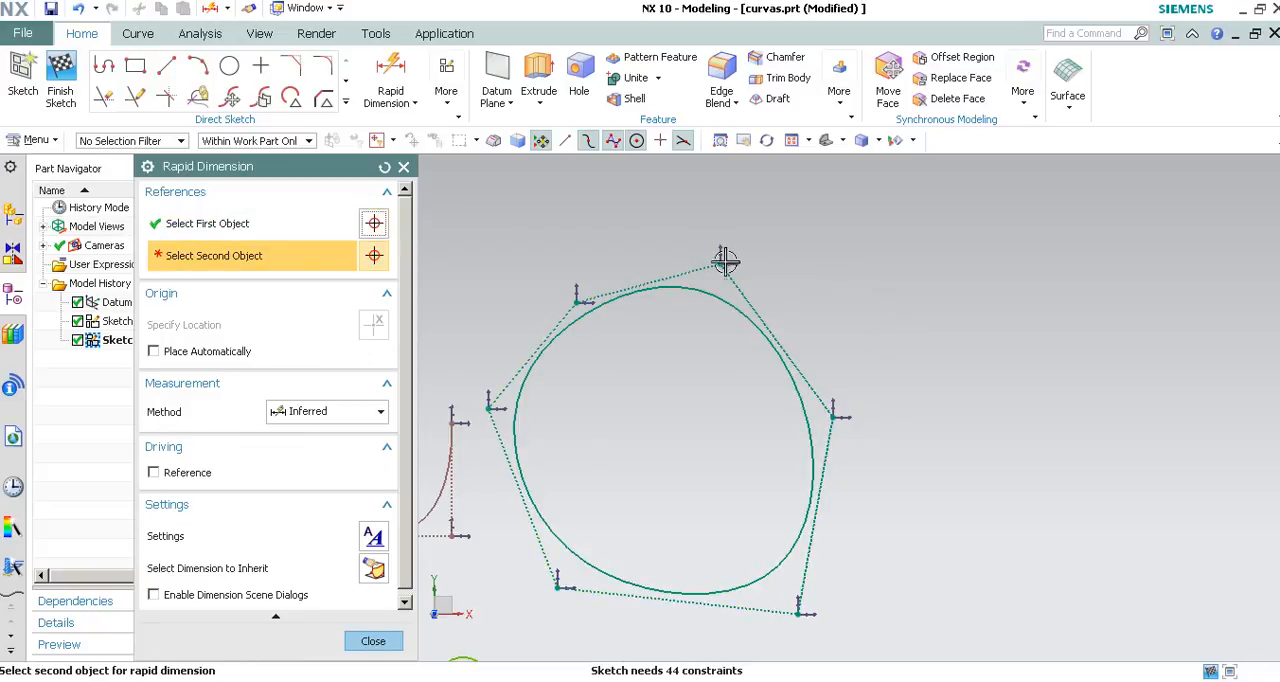
click(718, 260)
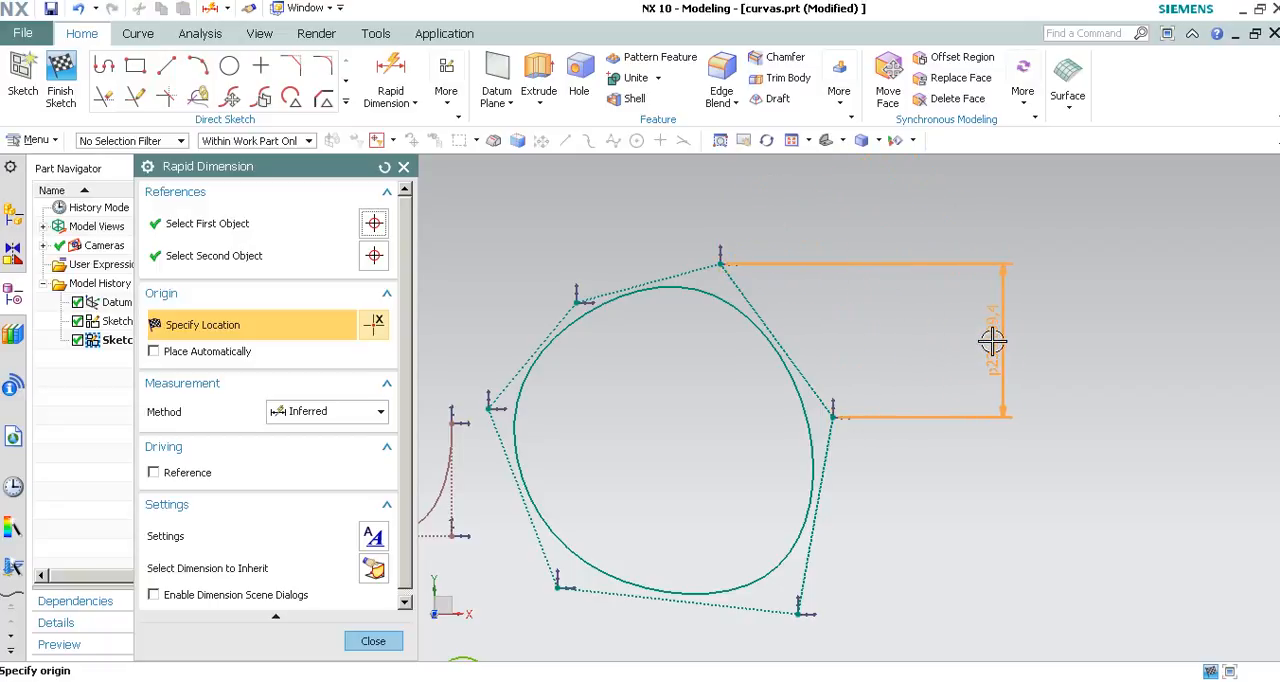
click(990, 340)
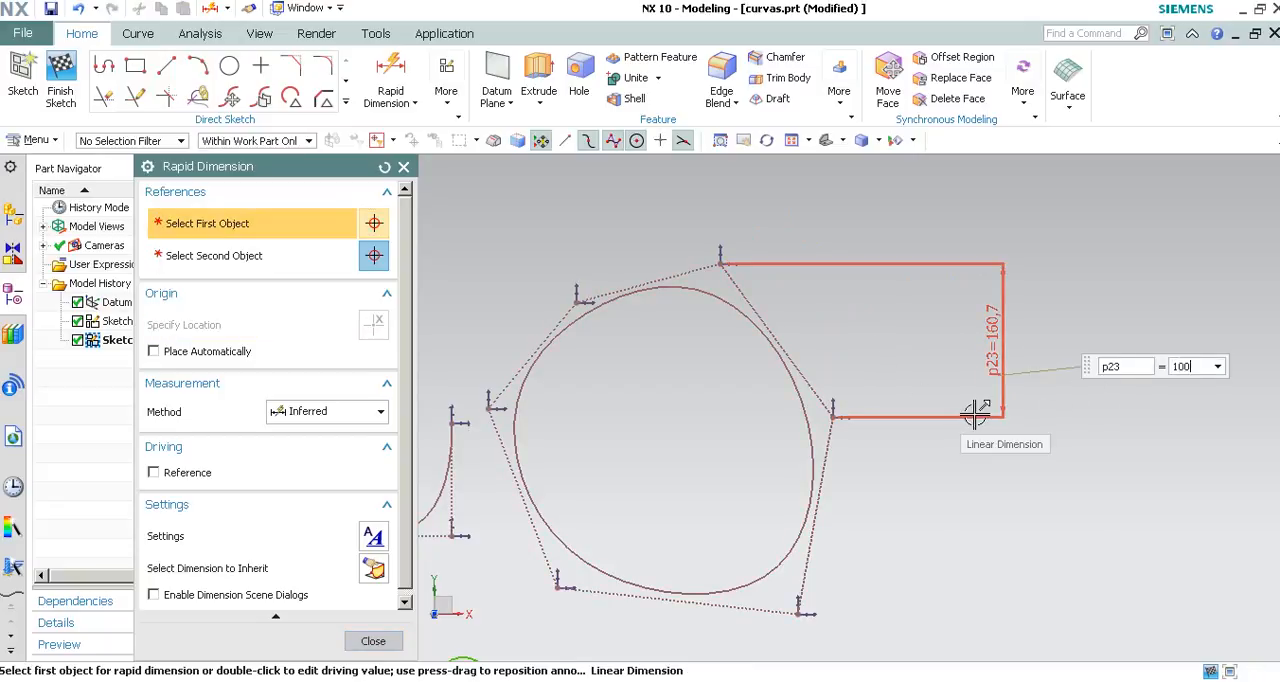
text(100)
key(Return)
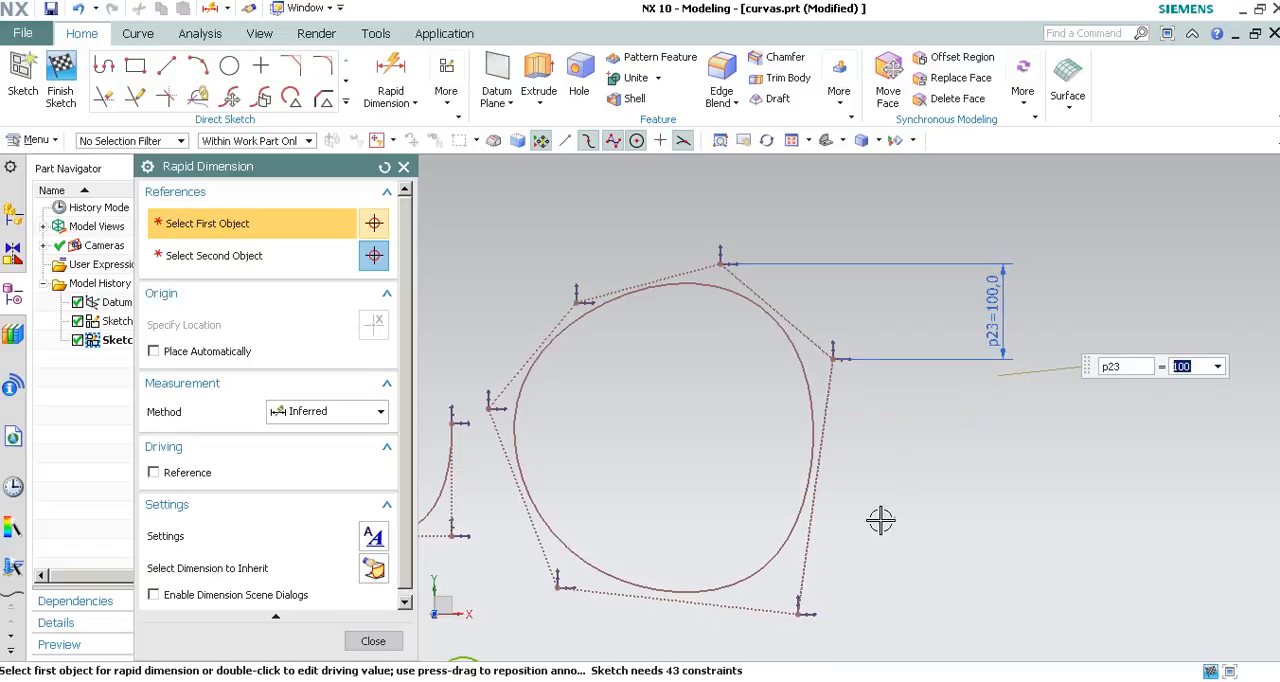
click(373, 641)
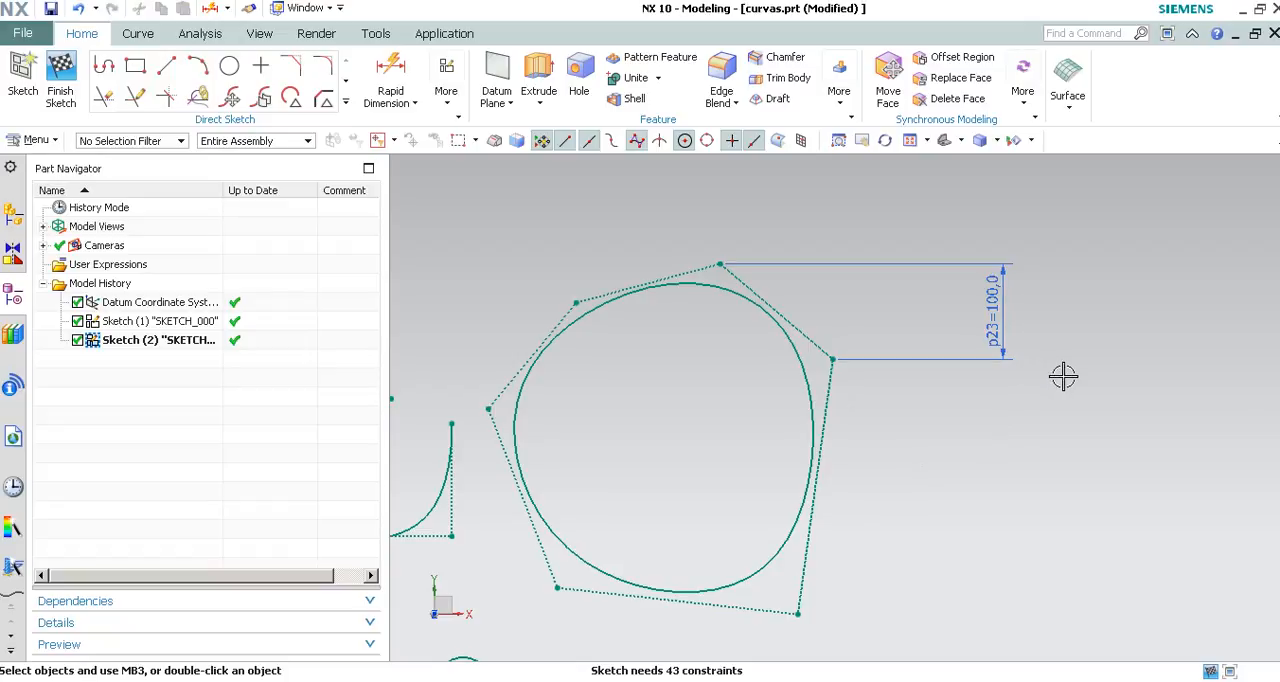
scroll(1065, 379, down, 1)
scroll(703, 424, up, 1)
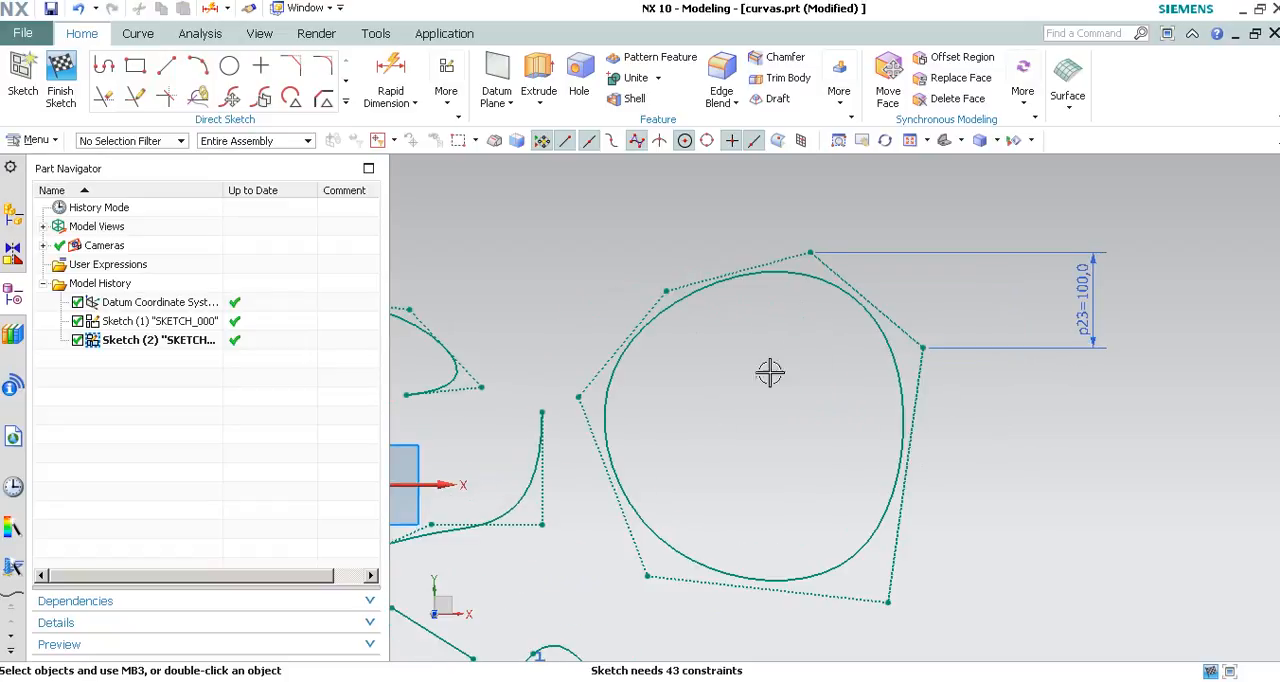
scroll(943, 220, down, 2)
scroll(571, 480, up, 2)
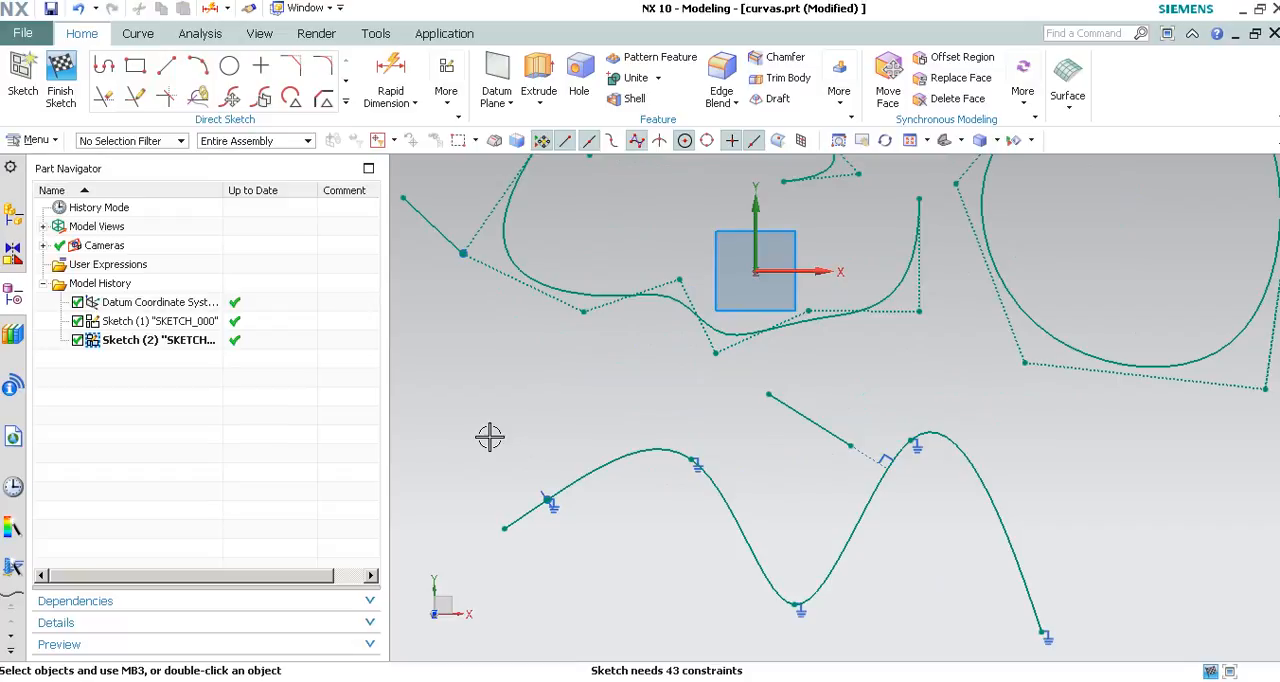
scroll(640, 447, down, 2)
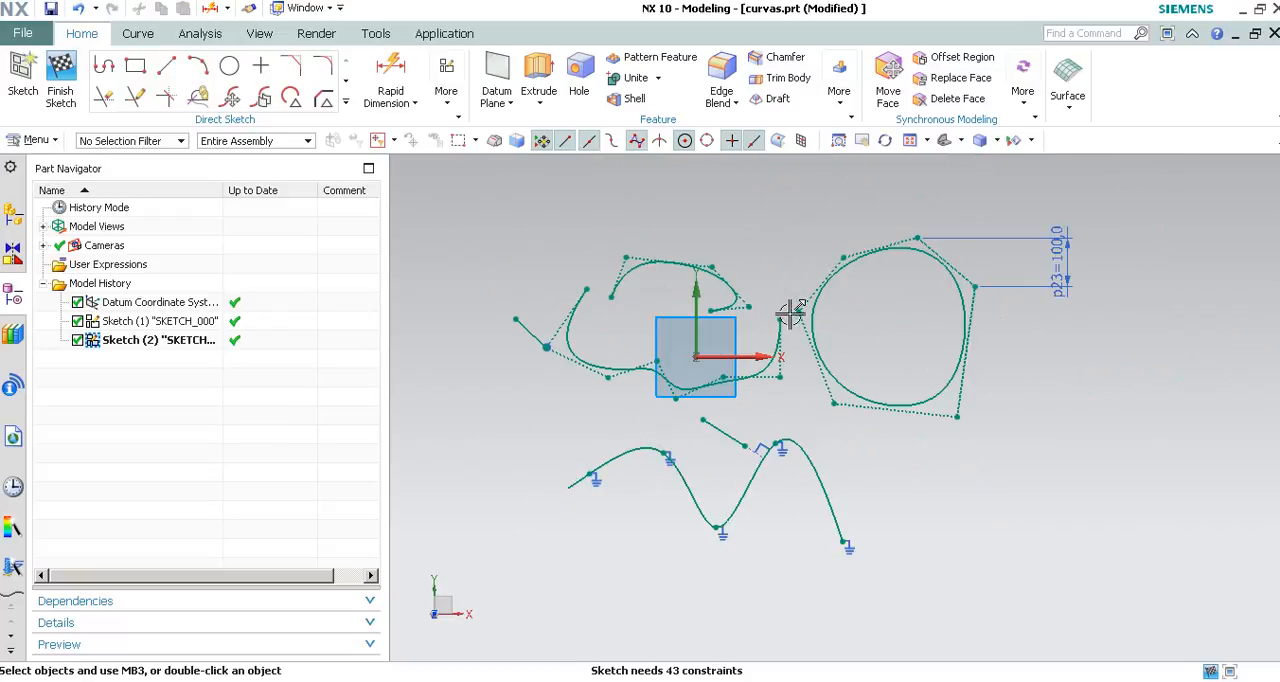
click(346, 104)
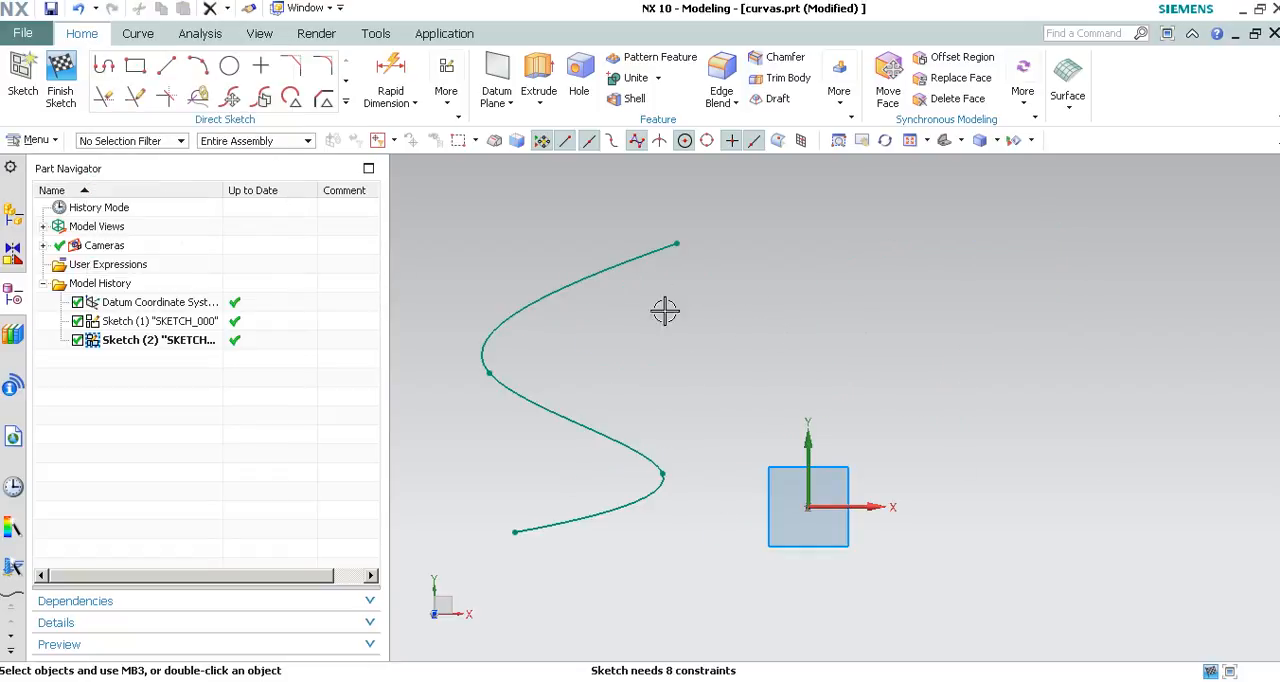
Mirror the S-shaped spline about the vertical Y axis, keeping the option to convert the centerline to reference.
shift+middle_drag(777, 347, 743, 392)
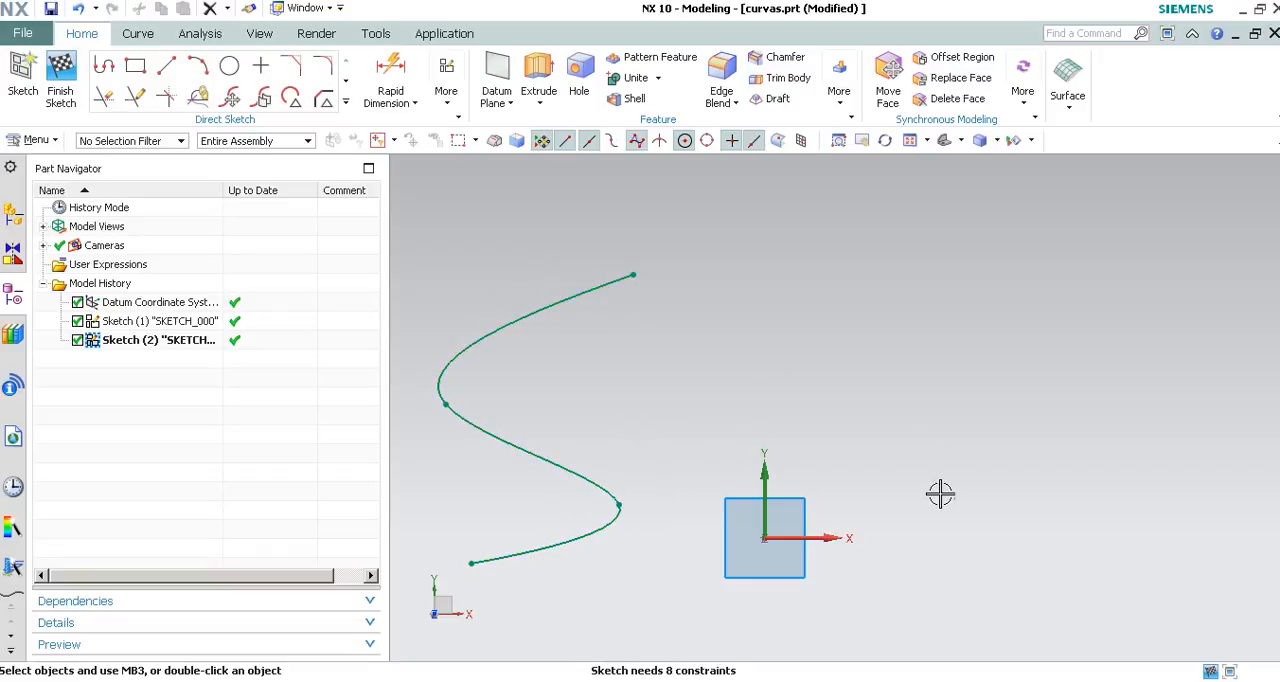
scroll(712, 395, down, 1)
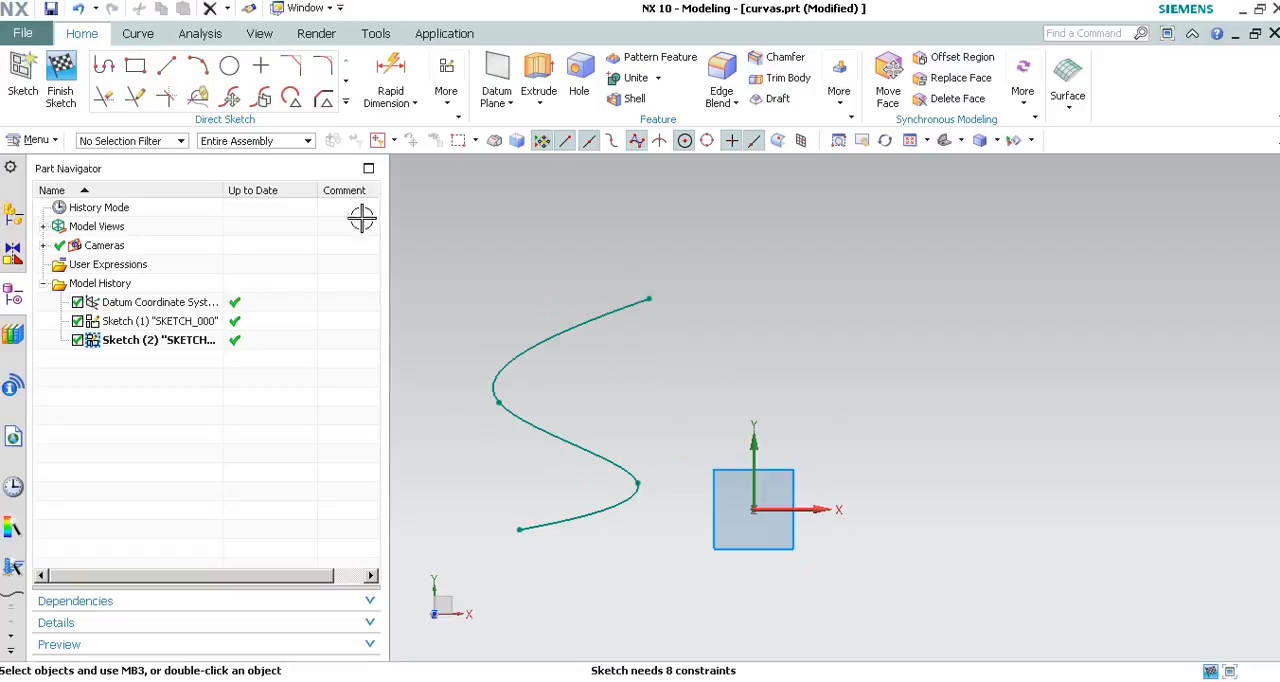
click(346, 102)
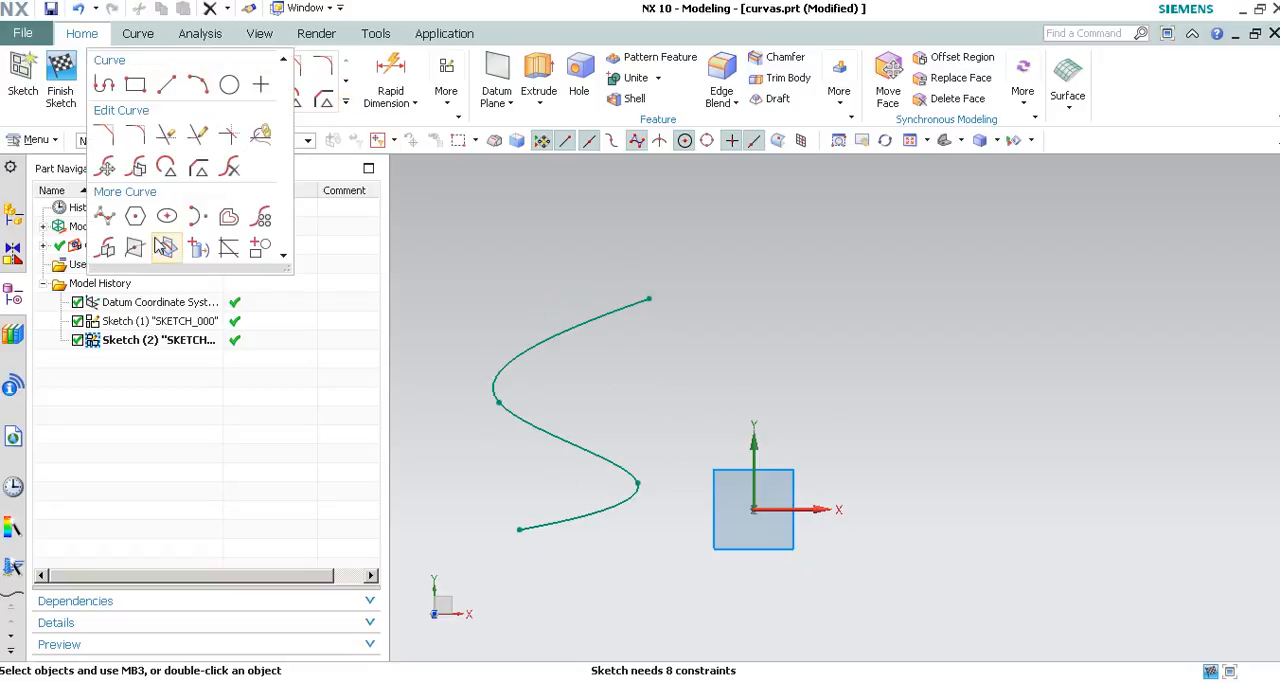
click(107, 250)
click(538, 343)
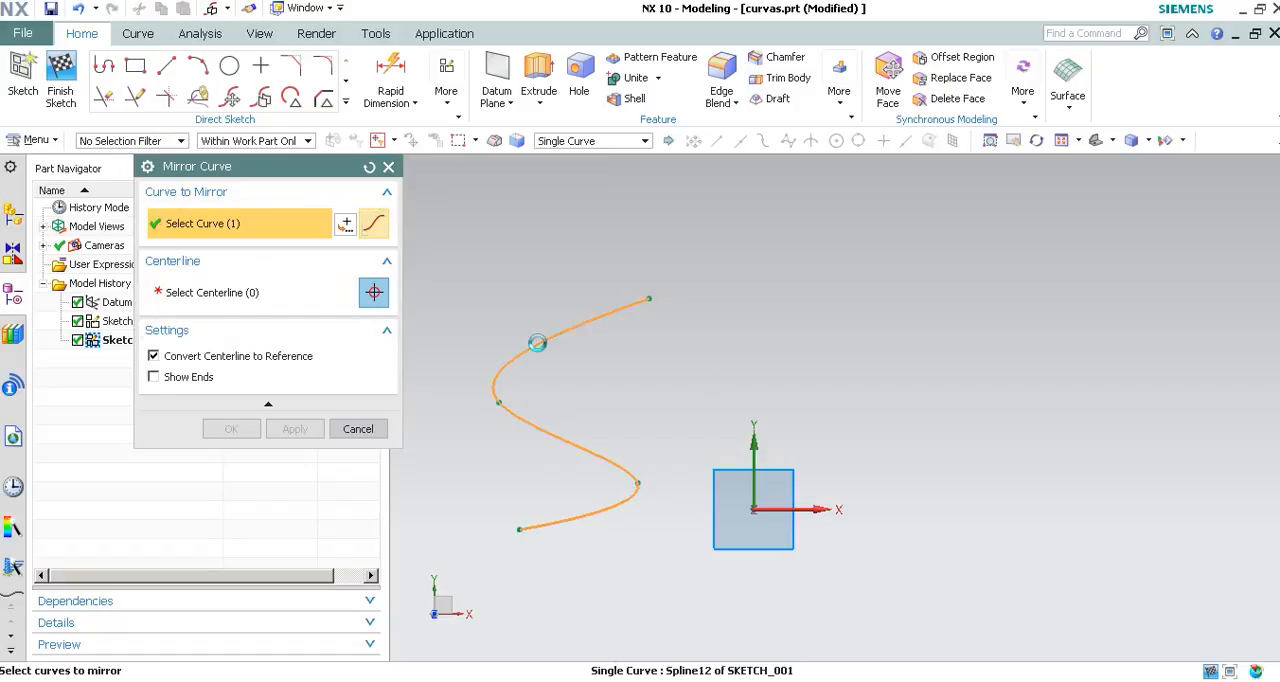
middle_click(553, 227)
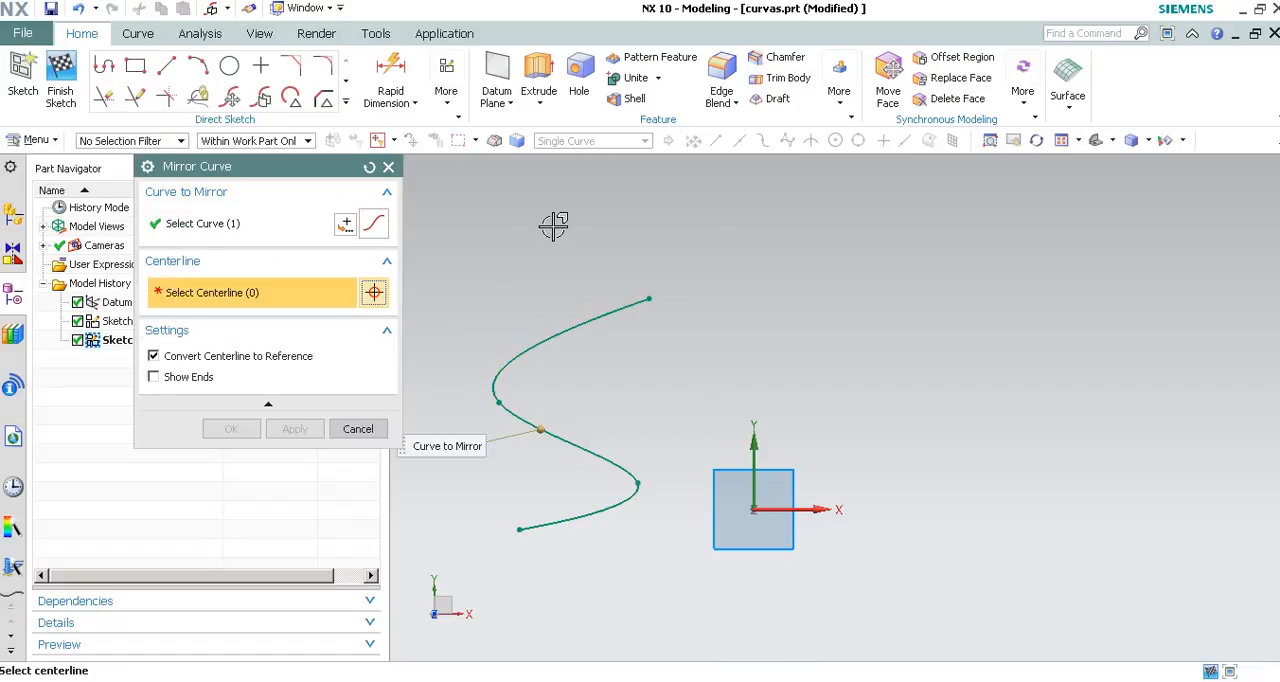
click(753, 444)
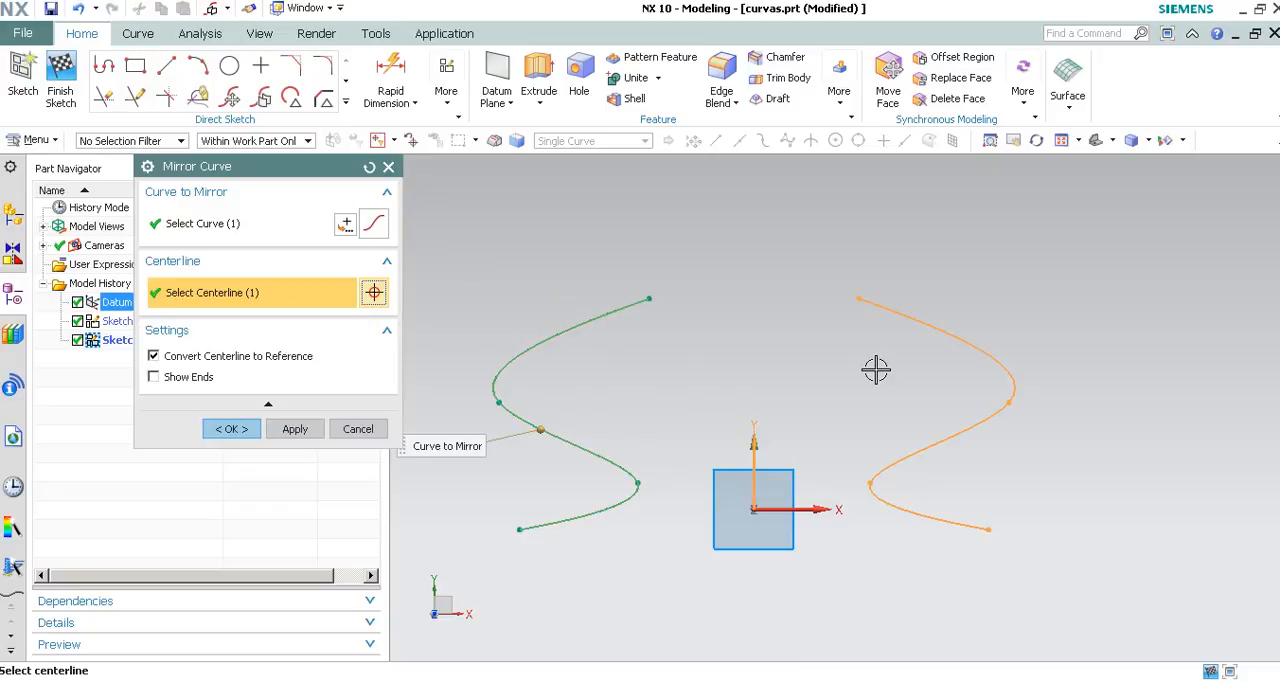
middle_click(746, 274)
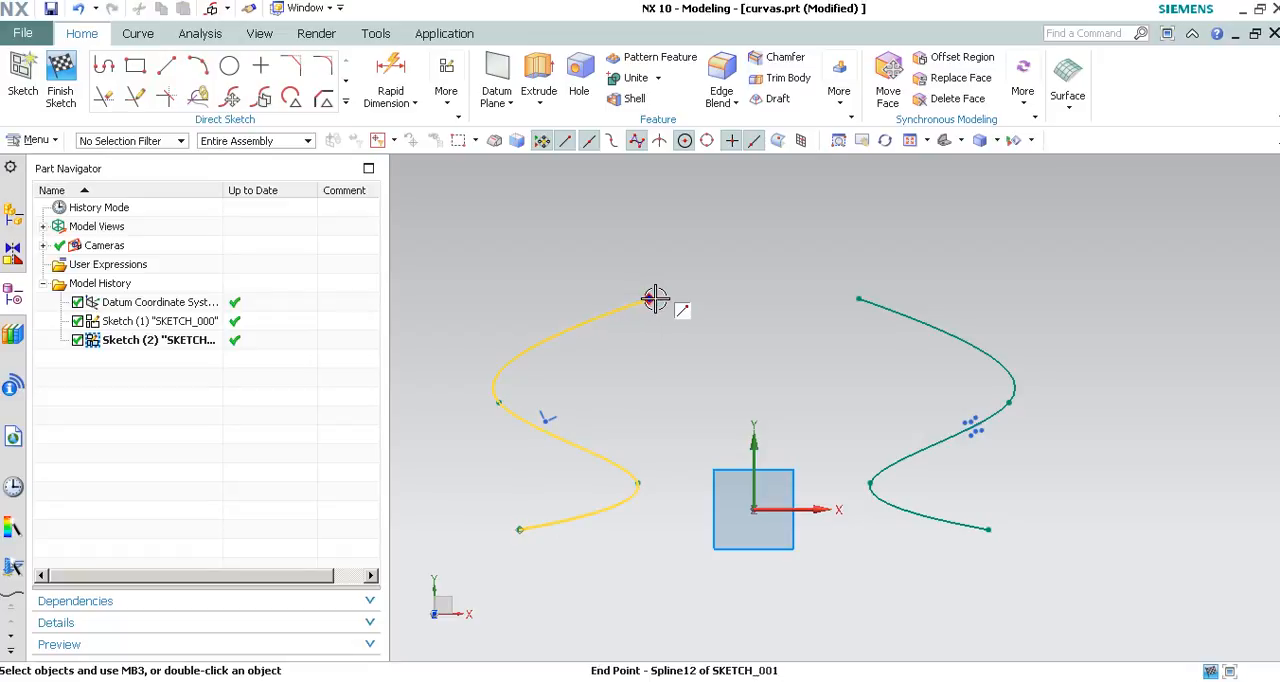
Reshape the original spline by moving its upper endpoint, both intermediate points and its lower endpoint to test the mirrored copy.
drag(598, 236, 643, 270)
drag(499, 399, 511, 333)
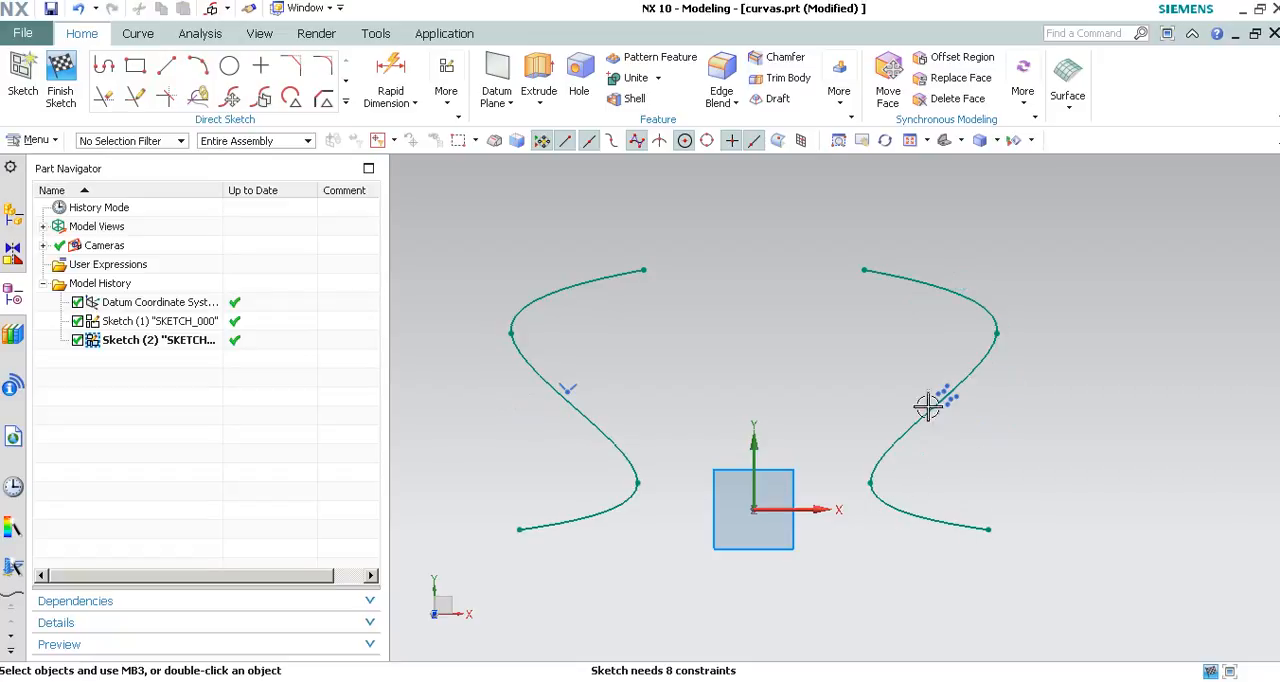
drag(637, 484, 648, 443)
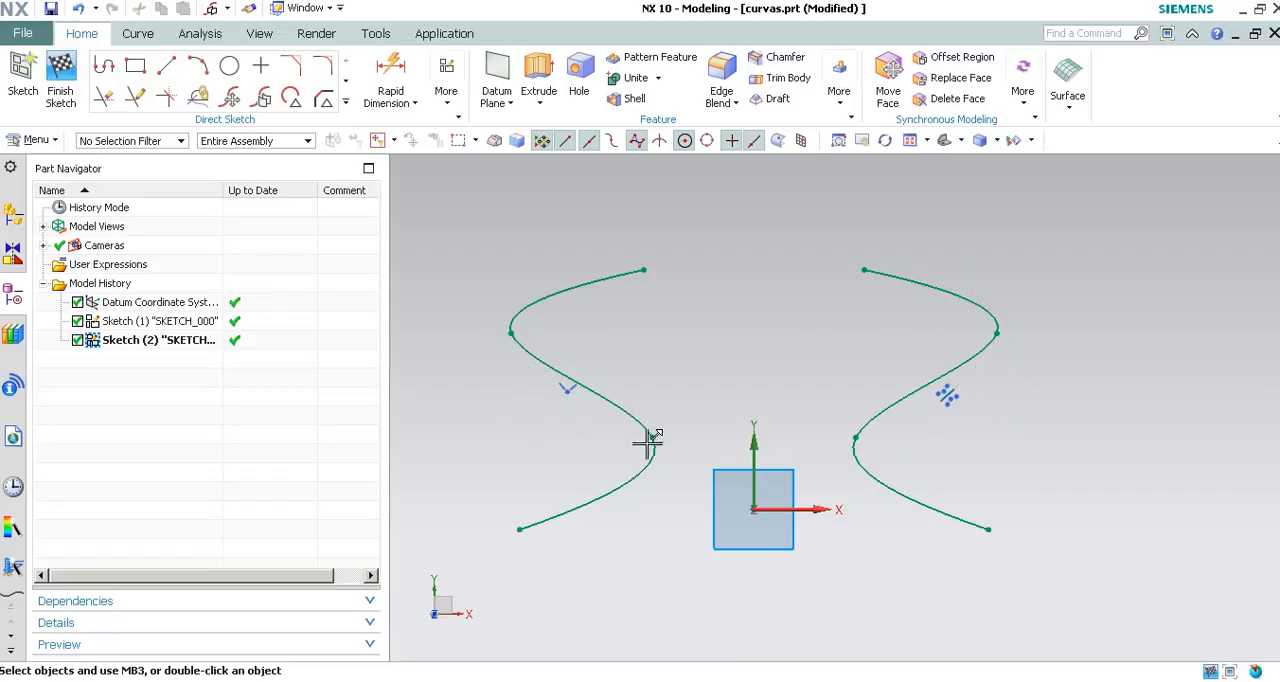
drag(520, 529, 512, 566)
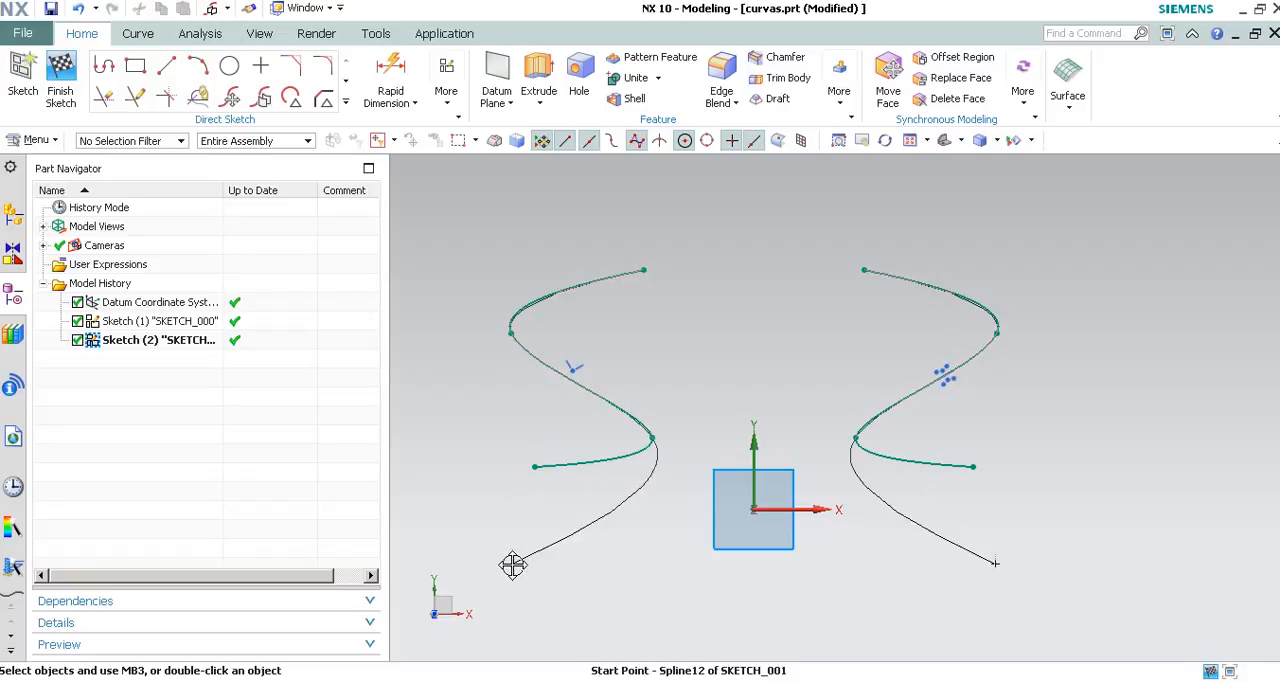